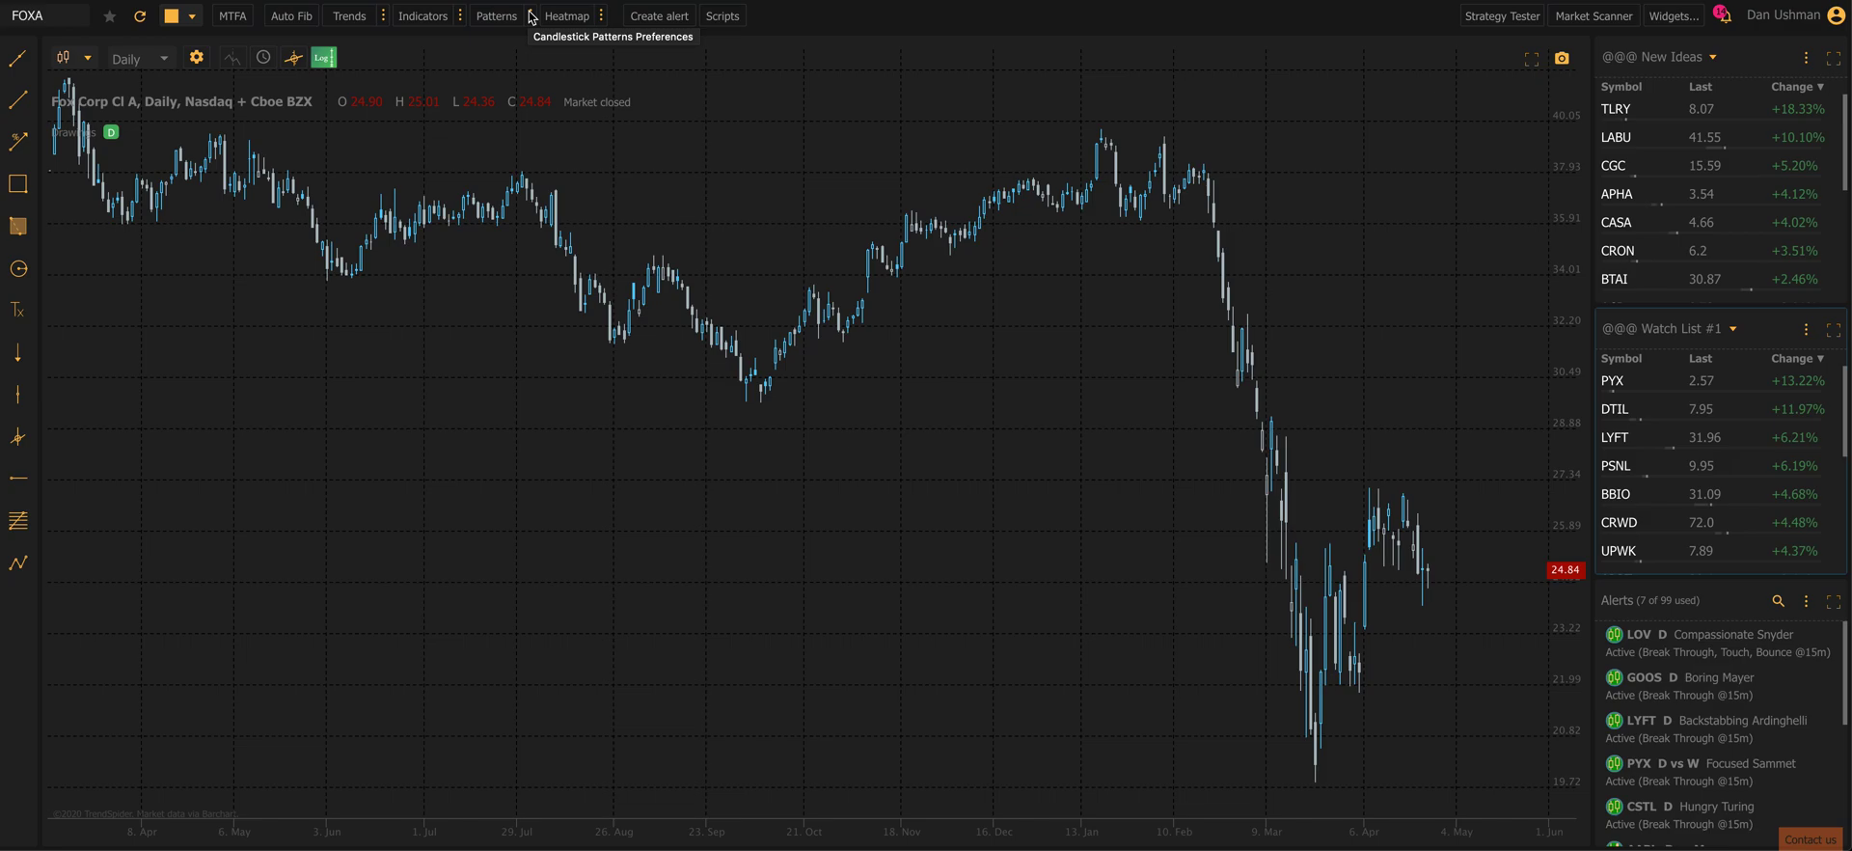
Open the candlestick pattern preferences and filter the pattern list to TheStrat.
{"action": "left_click", "coordinate": [531, 16]}
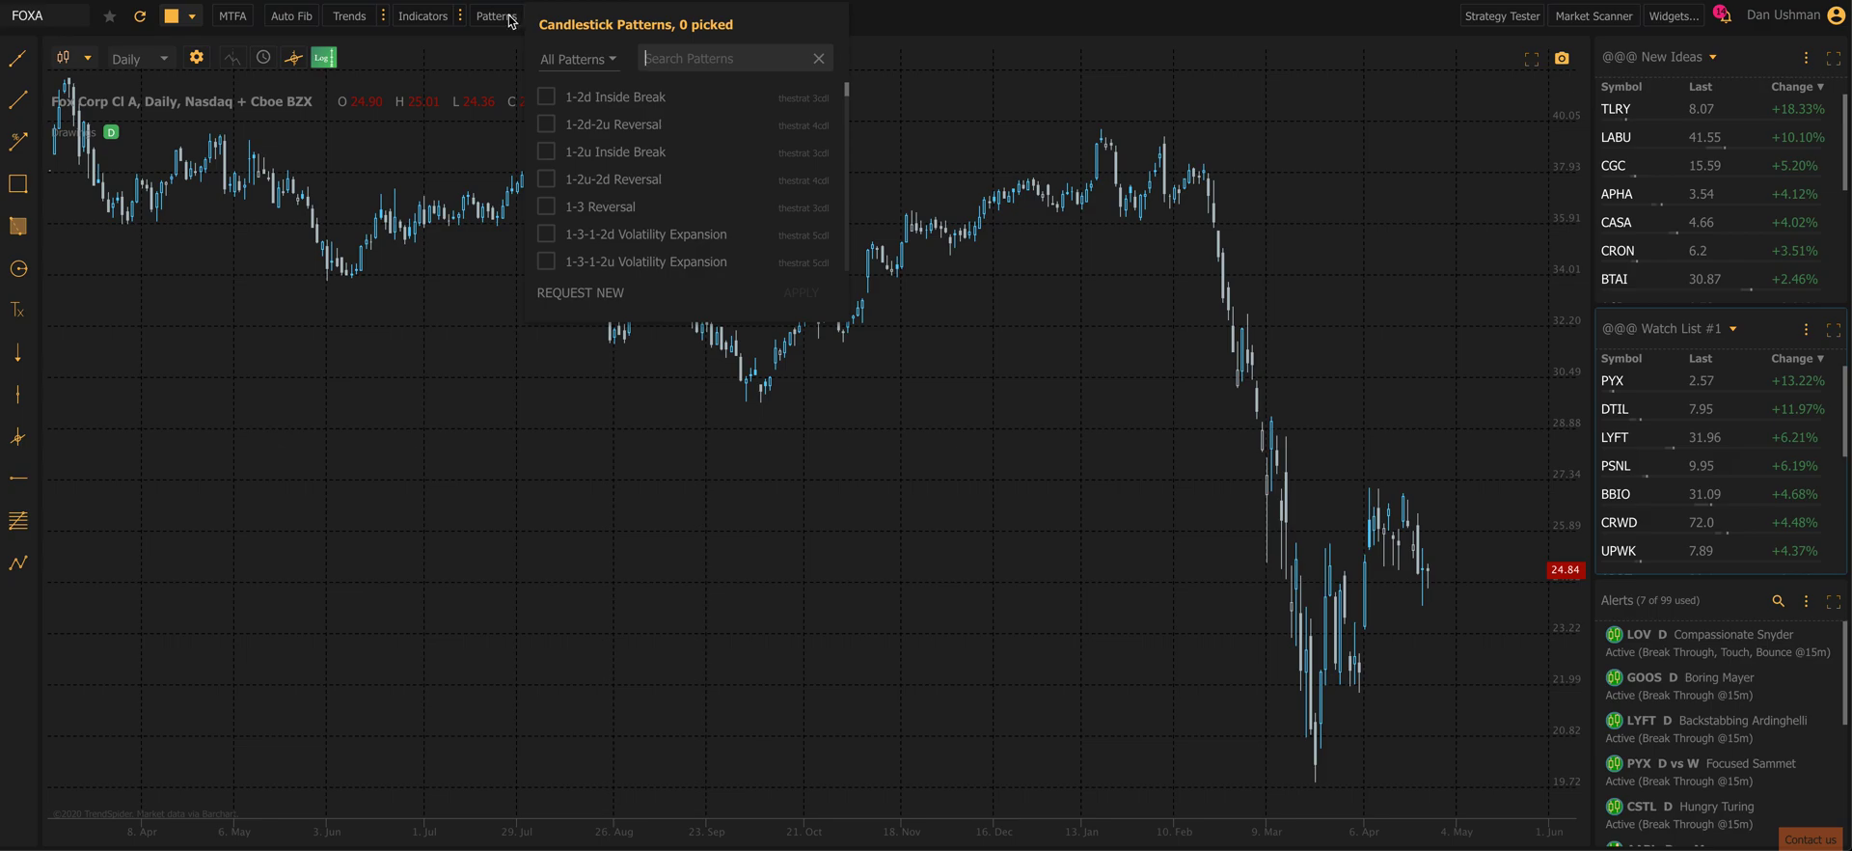
{"action": "left_click", "coordinate": [591, 60]}
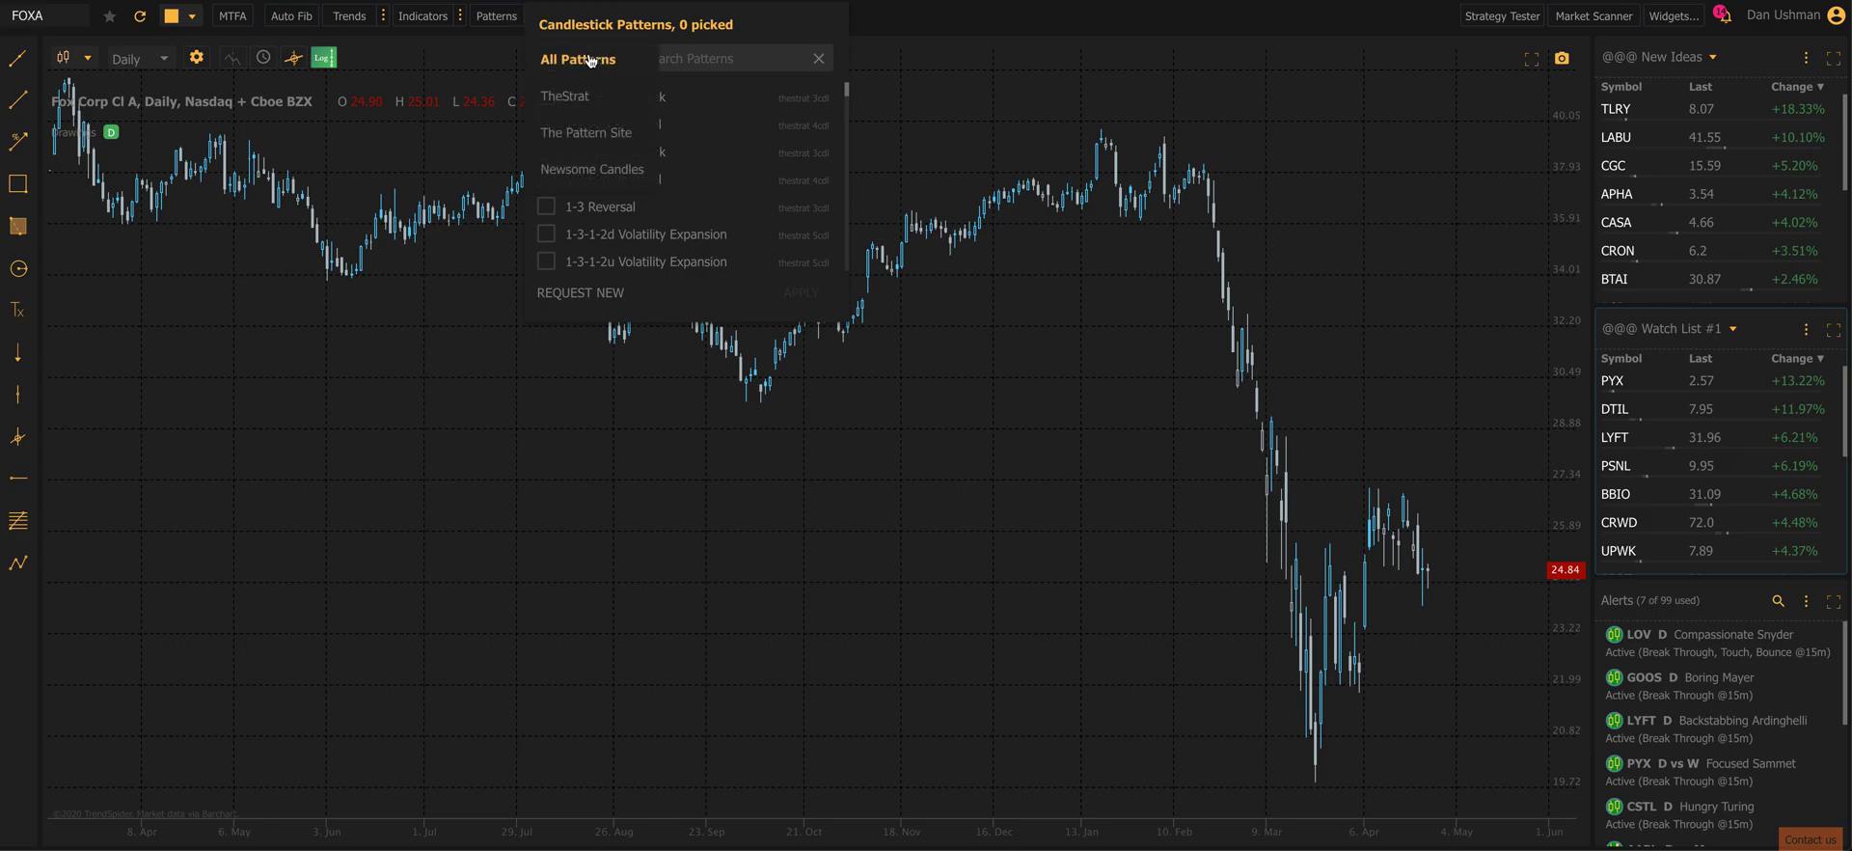
{"action": "left_click", "coordinate": [591, 96]}
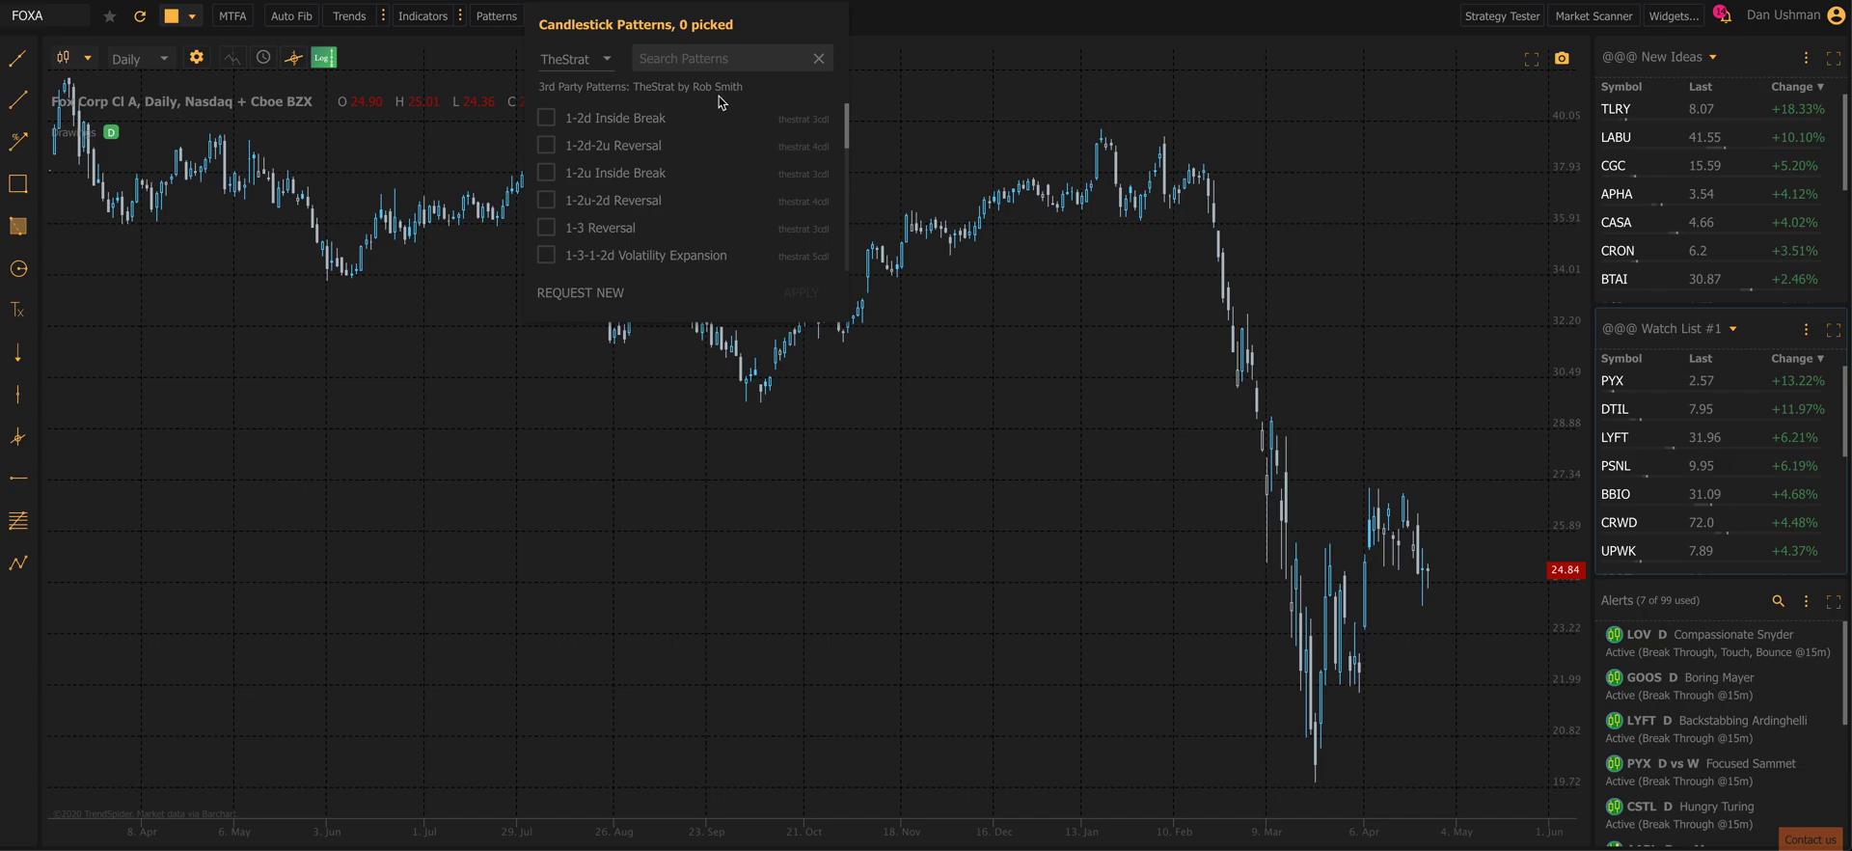
Apply the 3-1-2d Reversal (Chicago) and 3-1-2u Reversal (Chicago) patterns to the chart.
{"action": "scroll", "coordinate": [691, 157], "scroll_direction": "down", "scroll_amount": 5}
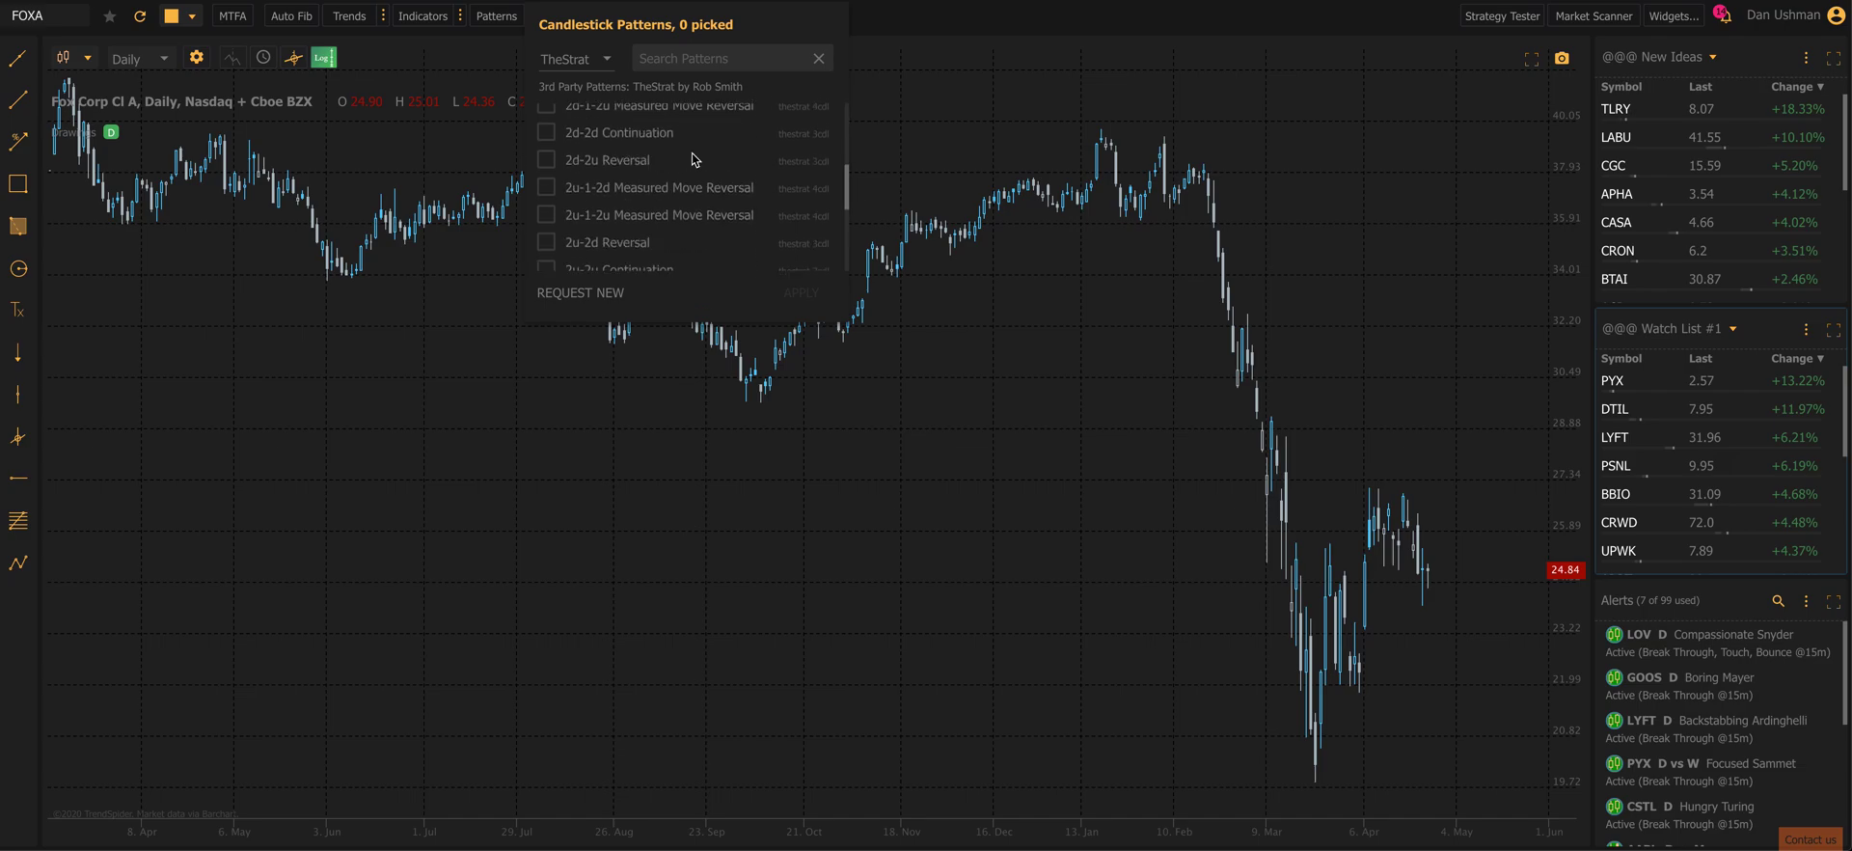
{"action": "scroll", "coordinate": [694, 159], "scroll_direction": "down", "scroll_amount": 2}
{"action": "scroll", "coordinate": [694, 159], "scroll_direction": "up", "scroll_amount": 7}
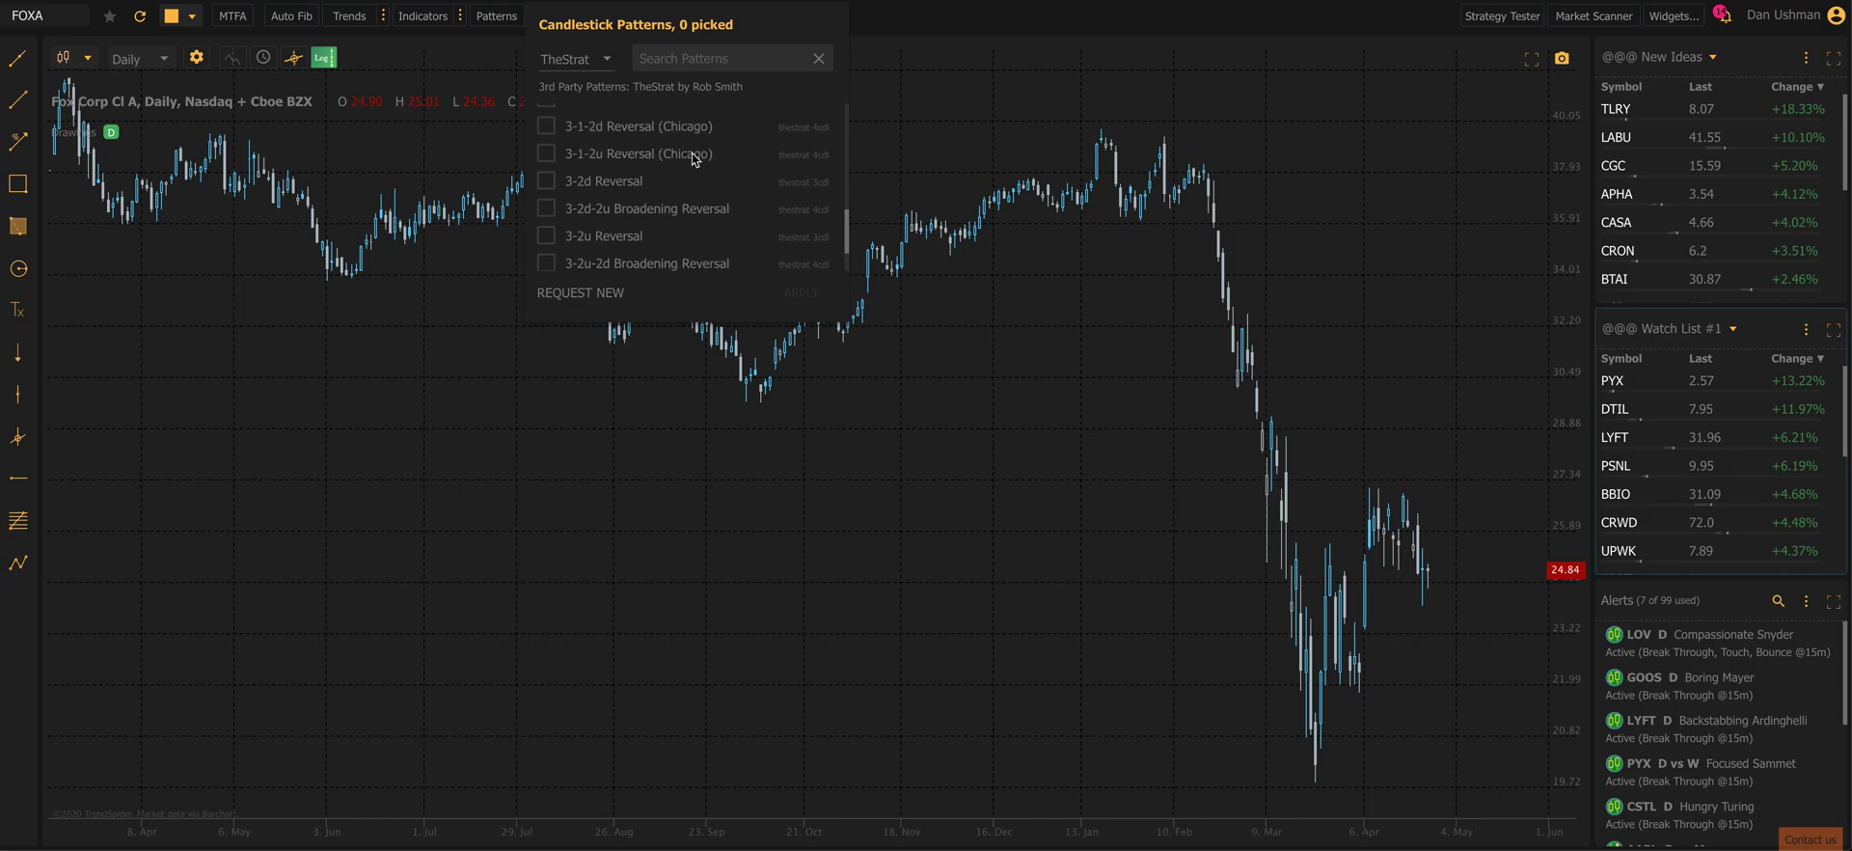
{"action": "scroll", "coordinate": [695, 176], "scroll_direction": "down", "scroll_amount": 2}
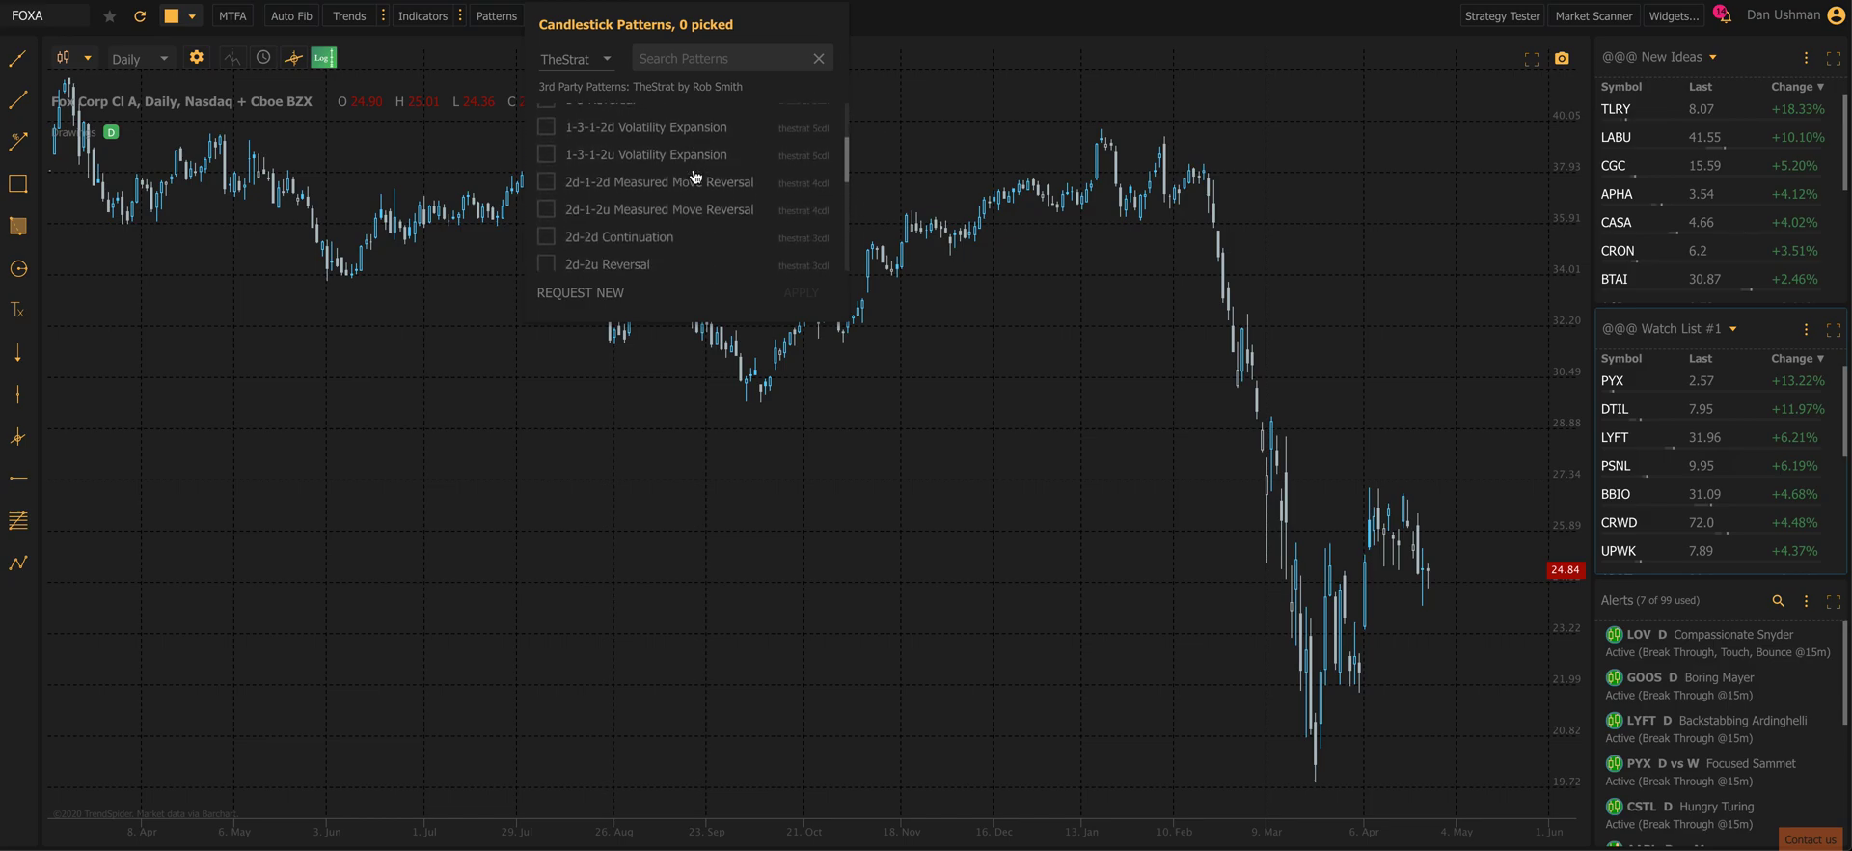
{"action": "scroll", "coordinate": [696, 175], "scroll_direction": "down", "scroll_amount": 4}
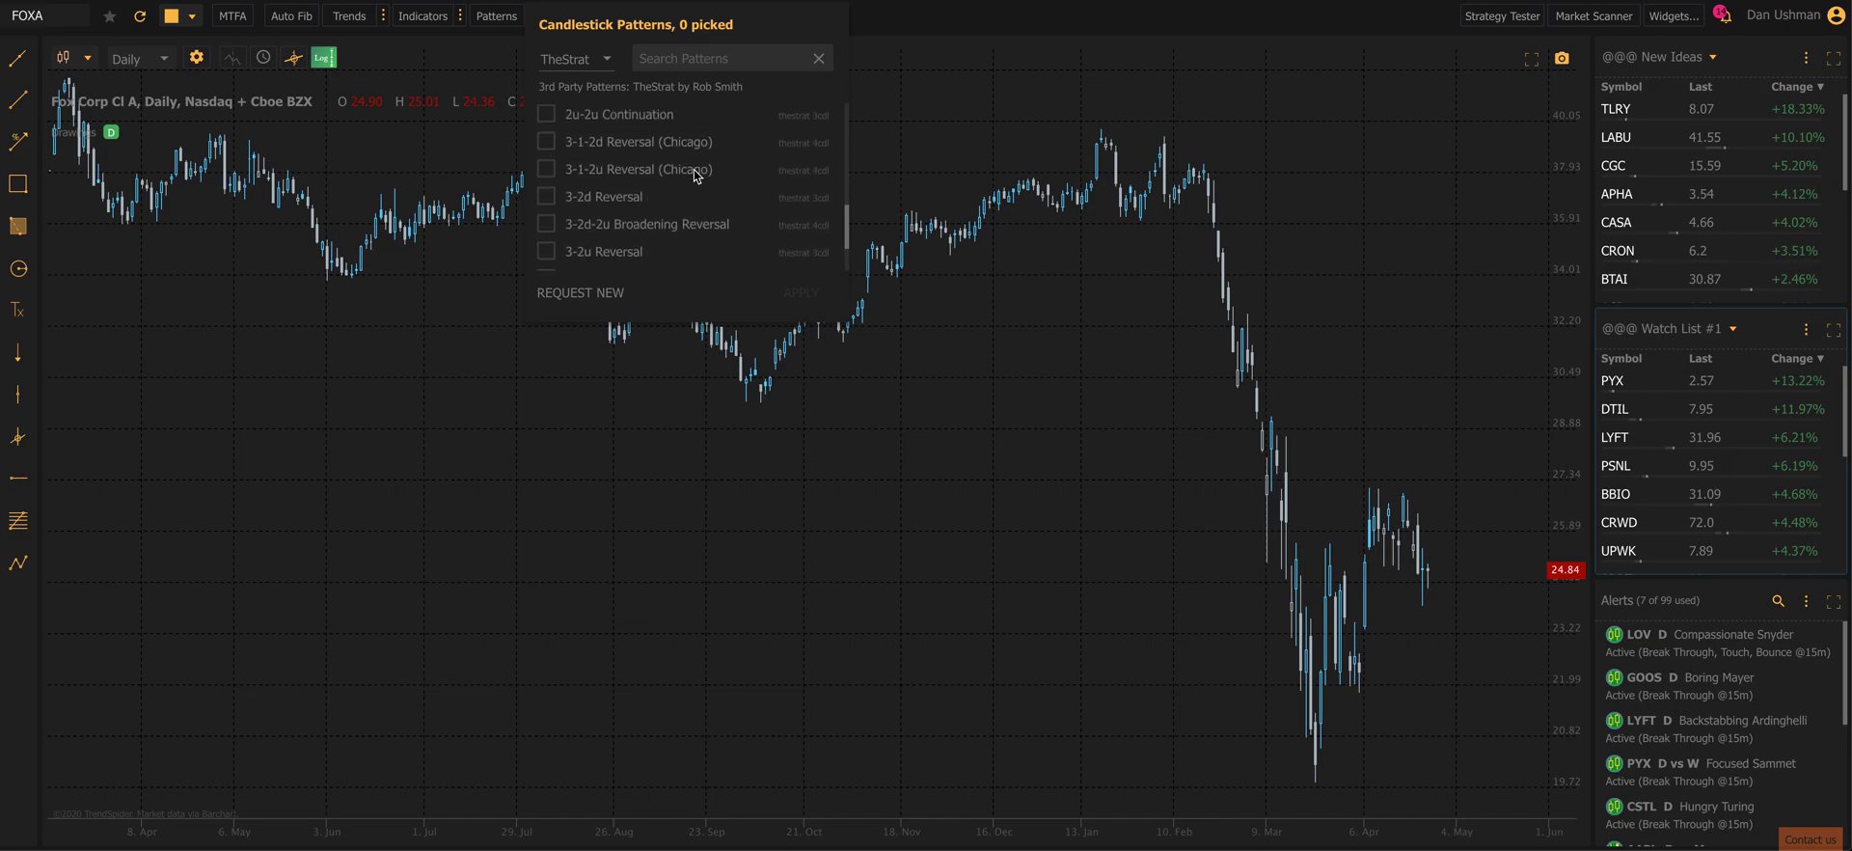
{"action": "left_click", "coordinate": [546, 145]}
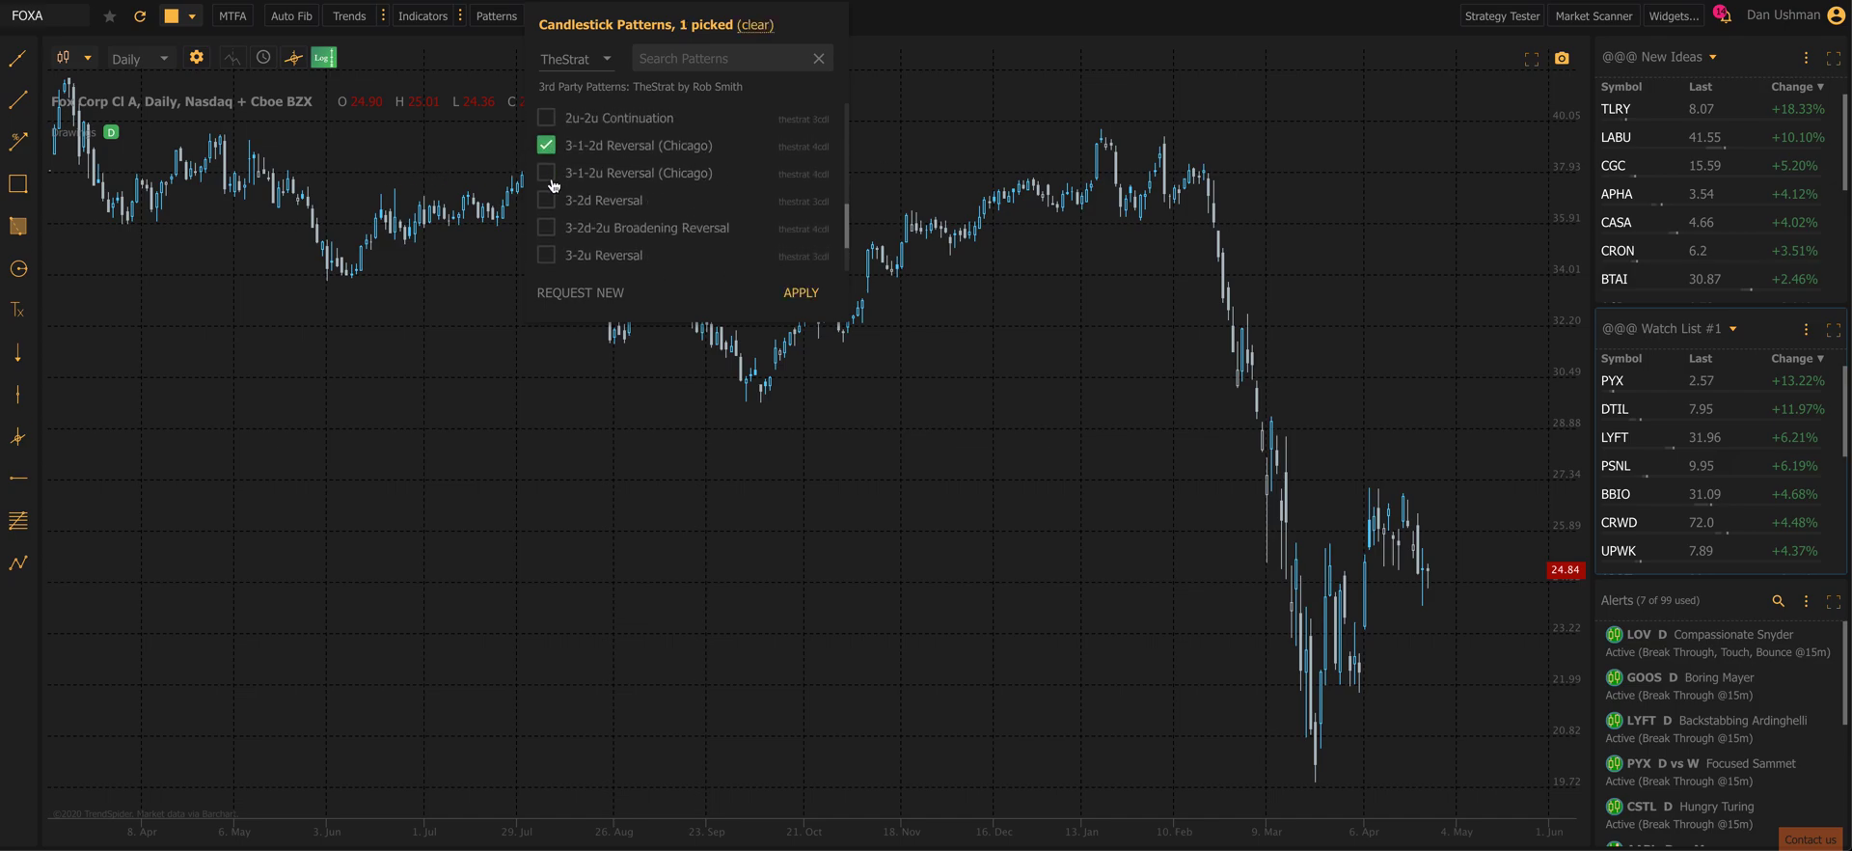
{"action": "left_click", "coordinate": [547, 176]}
{"action": "left_click", "coordinate": [799, 292]}
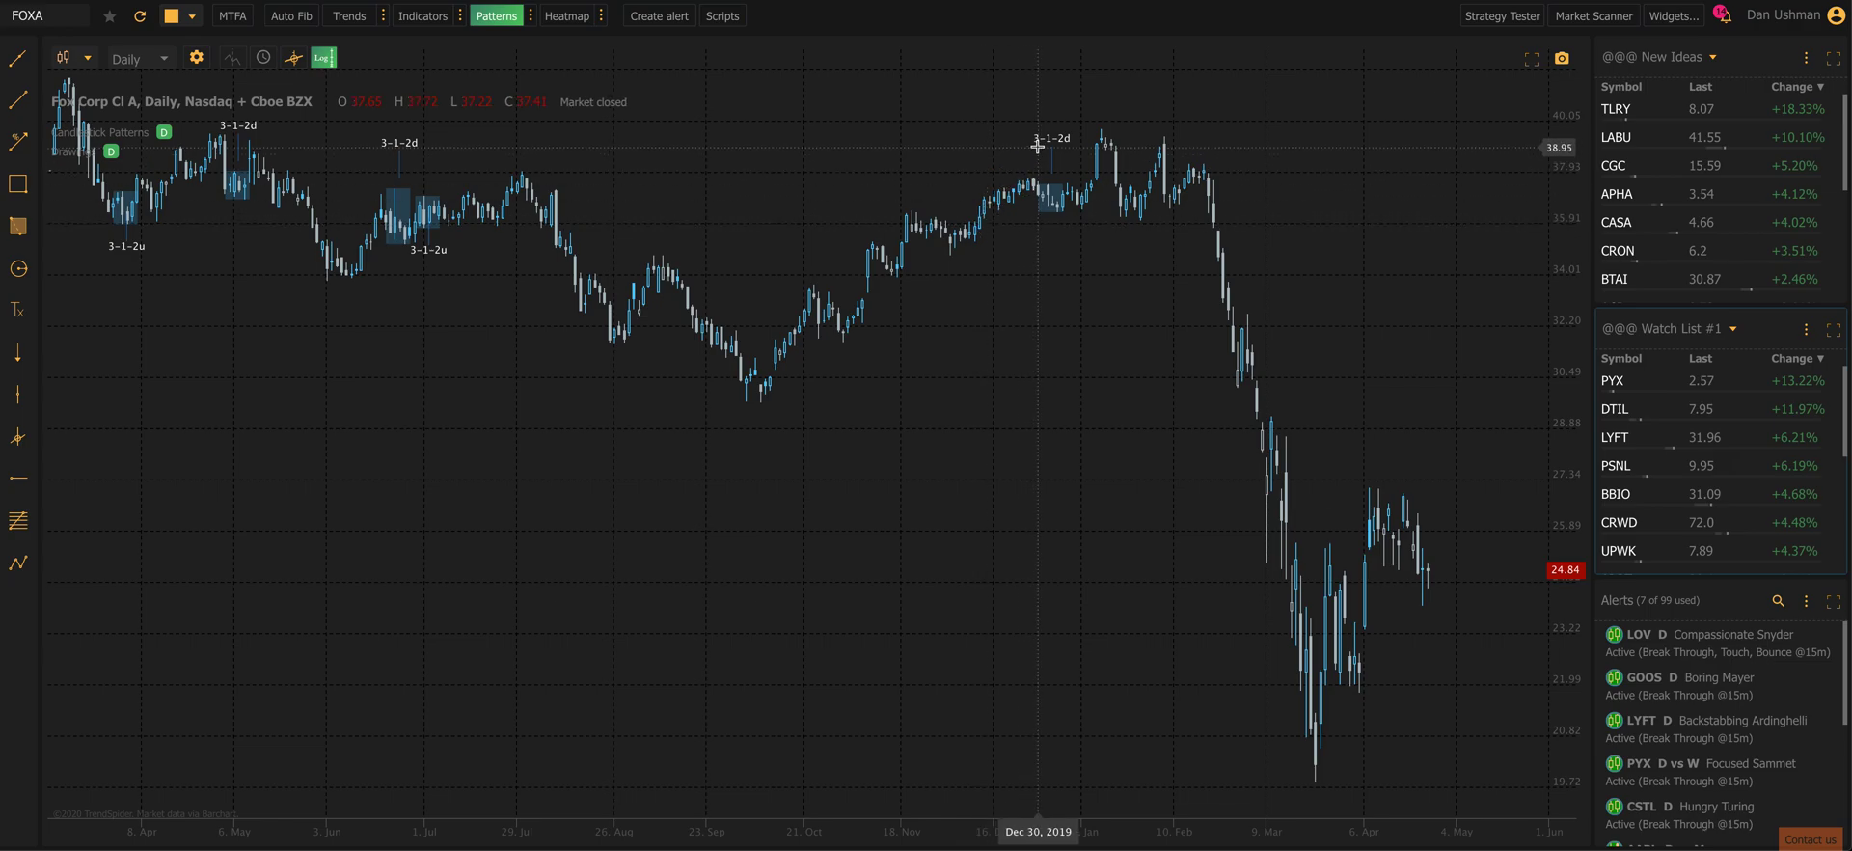
Load the Home Depot chart (HD) and bring a longer price history into view.
{"action": "scroll", "coordinate": [1044, 137], "scroll_direction": "up", "scroll_amount": 3}
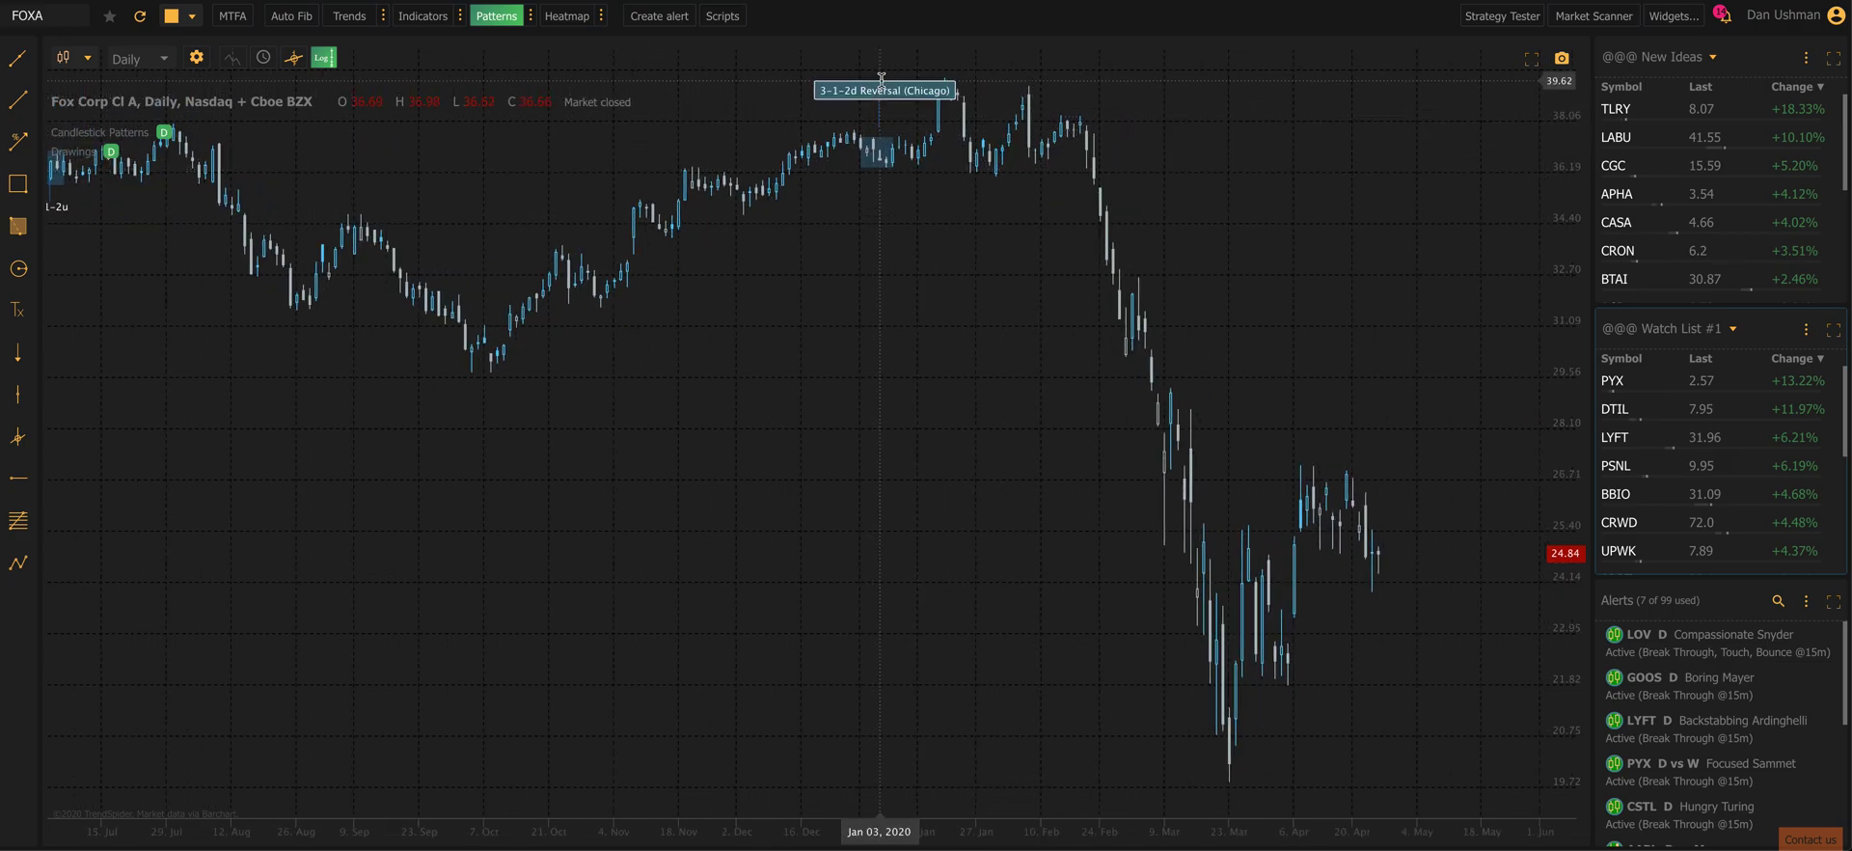
{"action": "scroll", "coordinate": [738, 328], "scroll_direction": "down", "scroll_amount": 3}
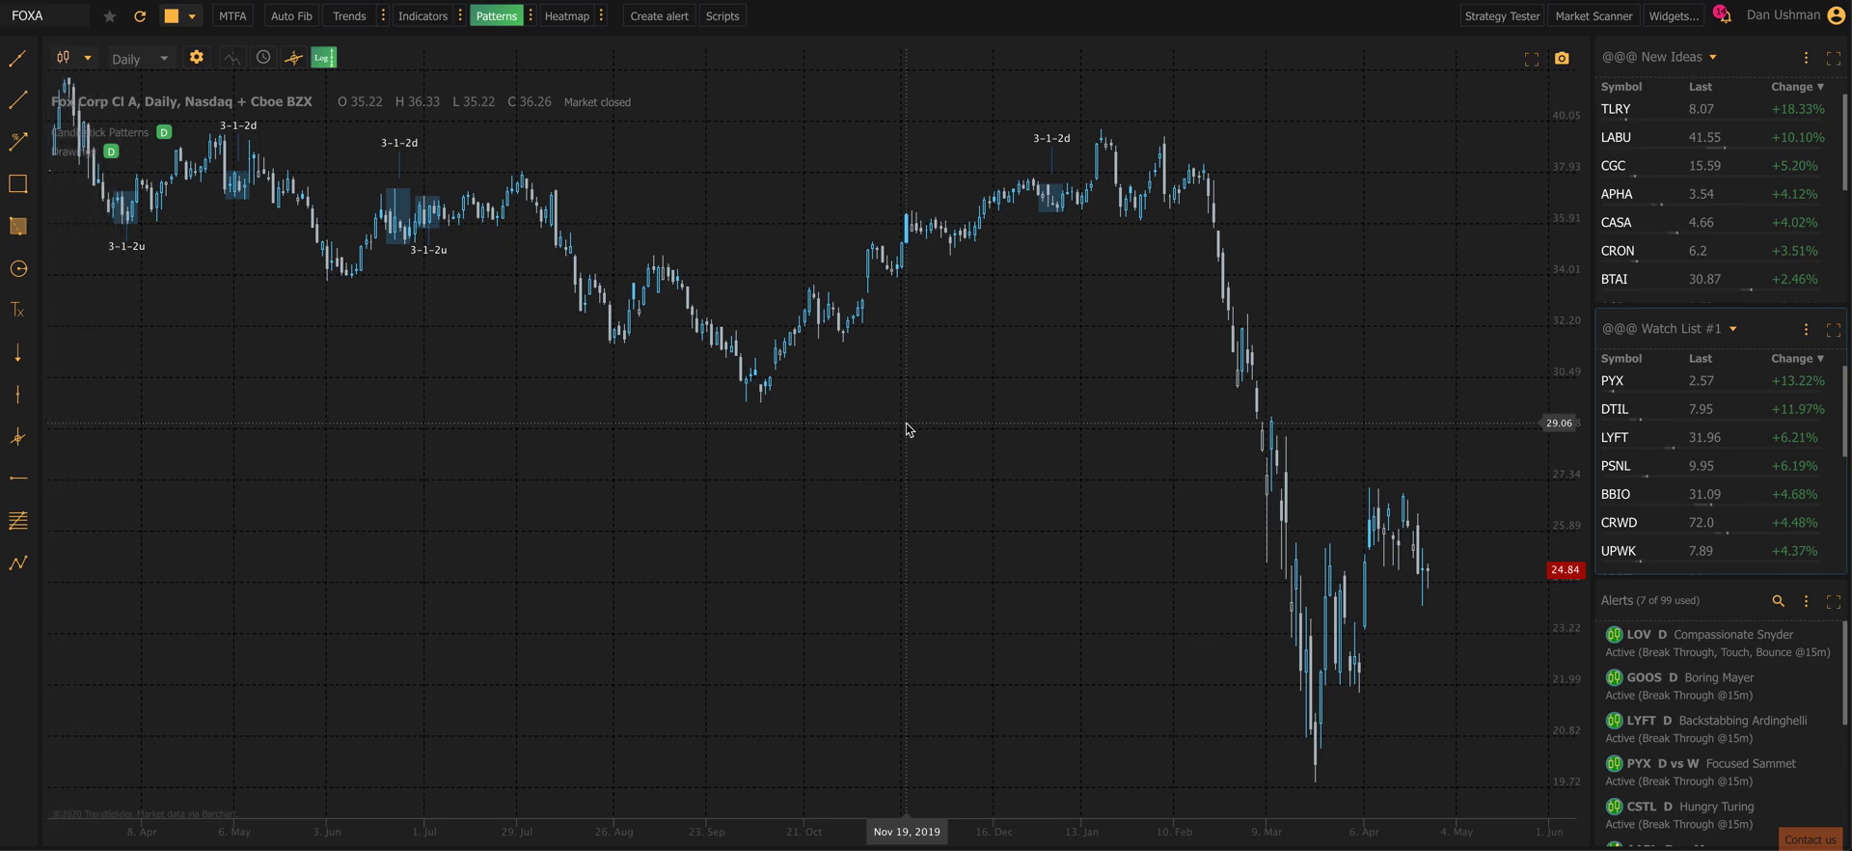
{"action": "type", "text": "HD"}
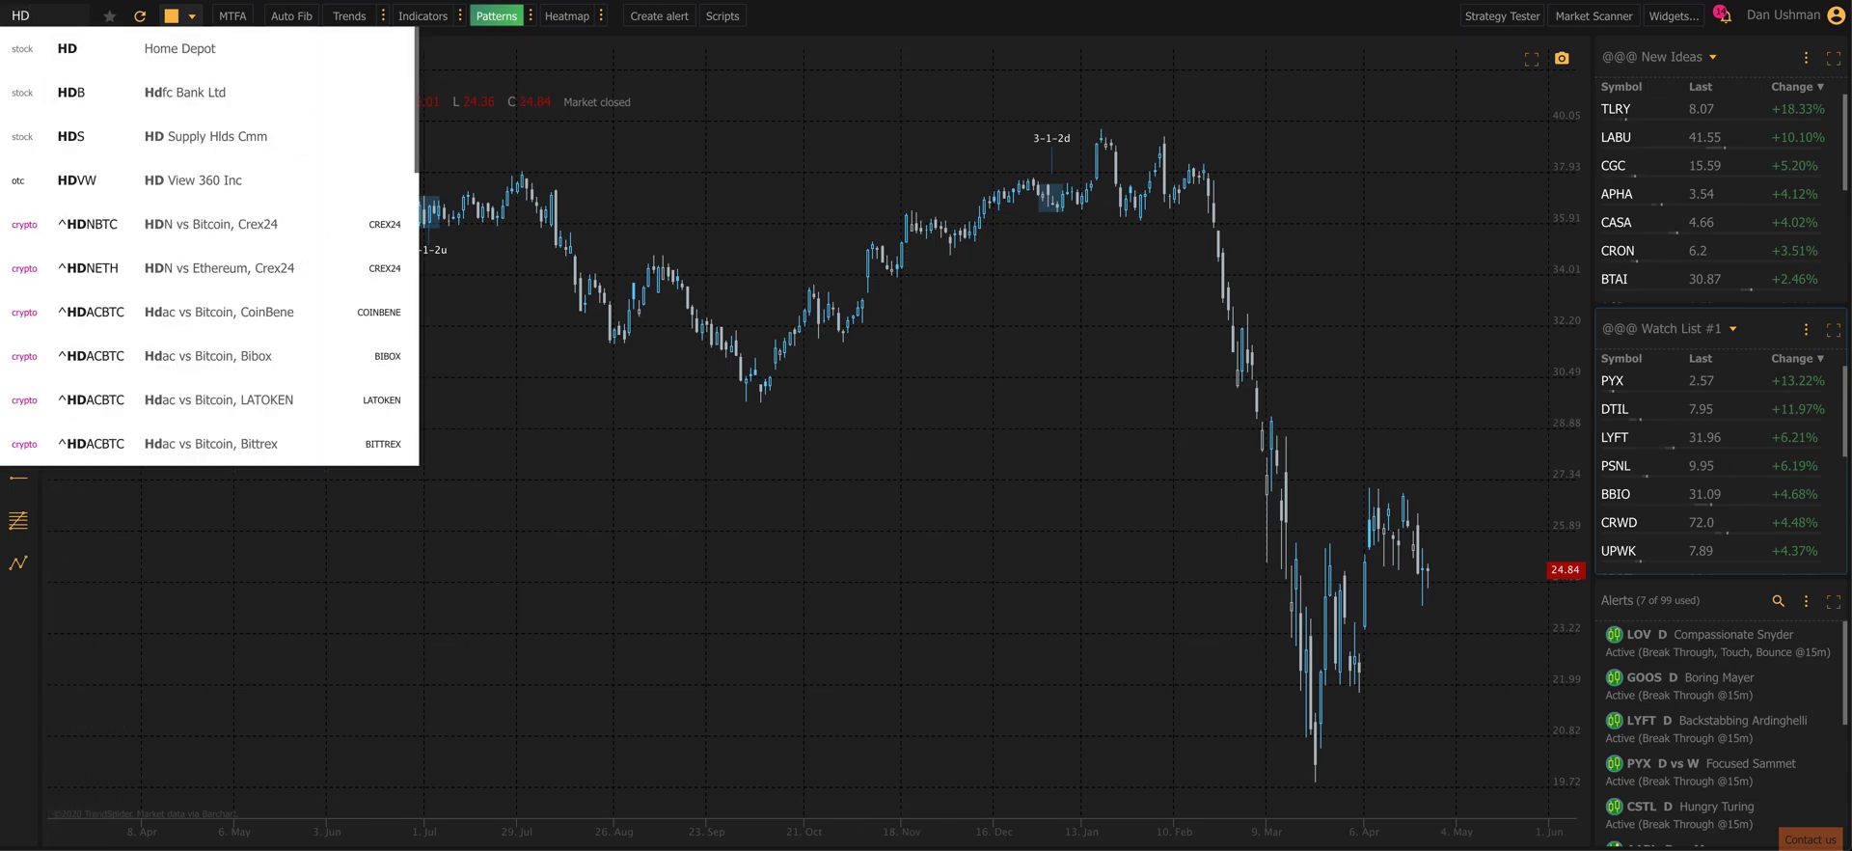
{"action": "key", "text": "Return"}
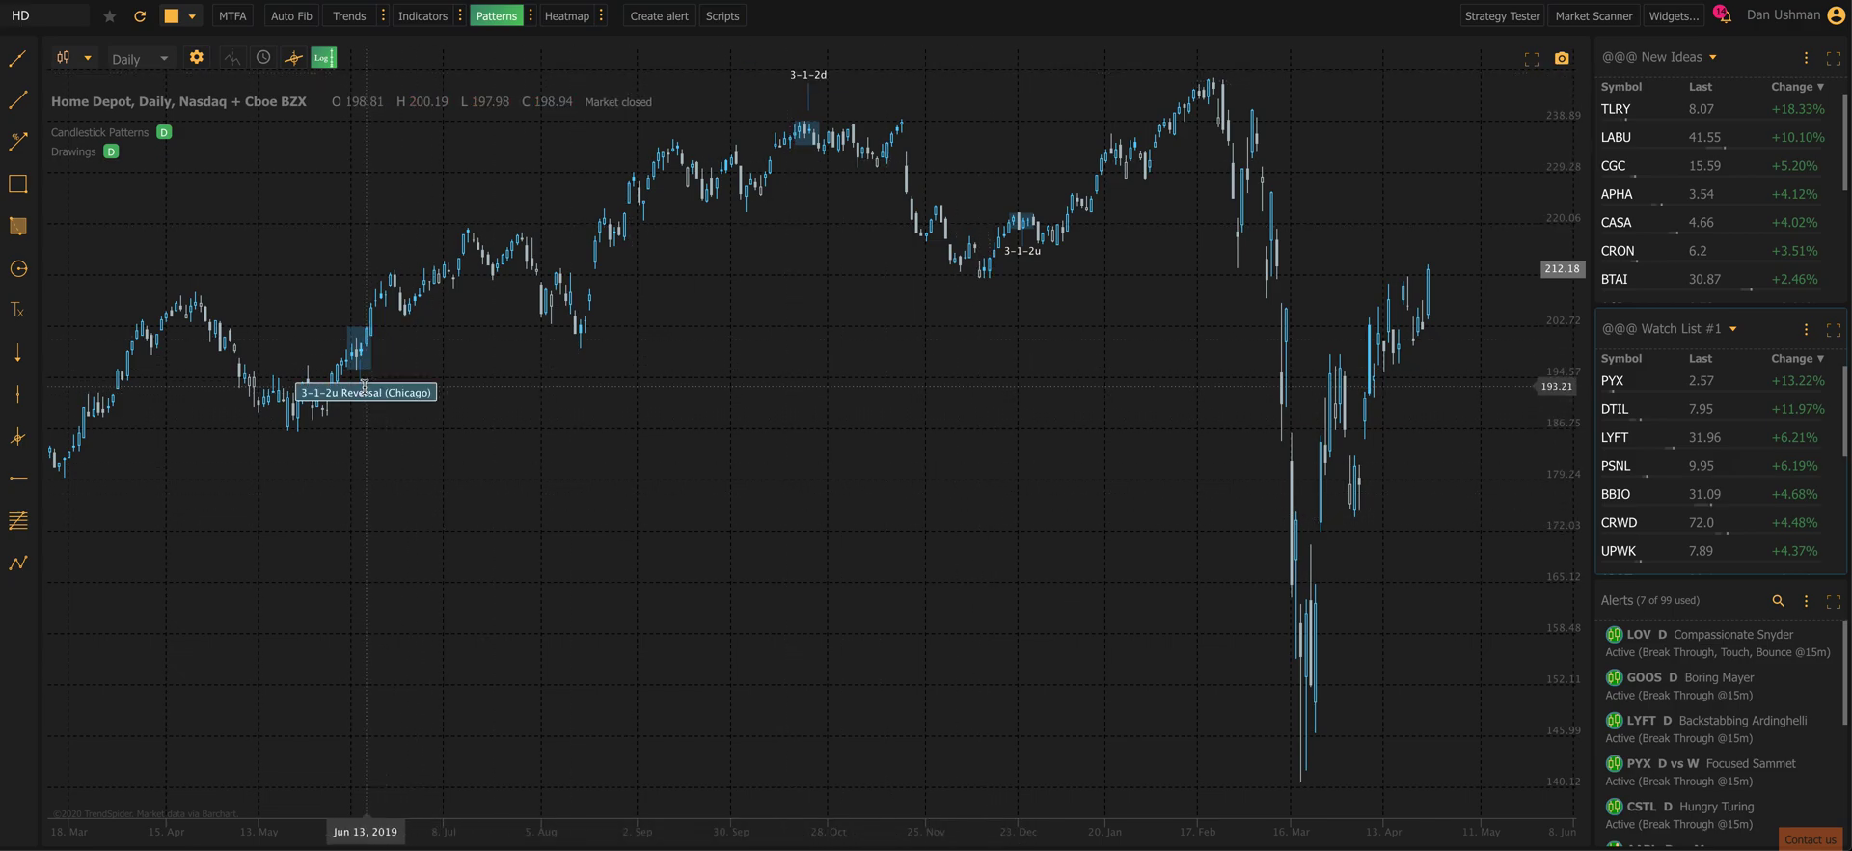
{"action": "scroll", "coordinate": [363, 387], "scroll_direction": "down", "scroll_amount": 2}
{"action": "scroll", "coordinate": [159, 453], "scroll_direction": "down", "scroll_amount": 3}
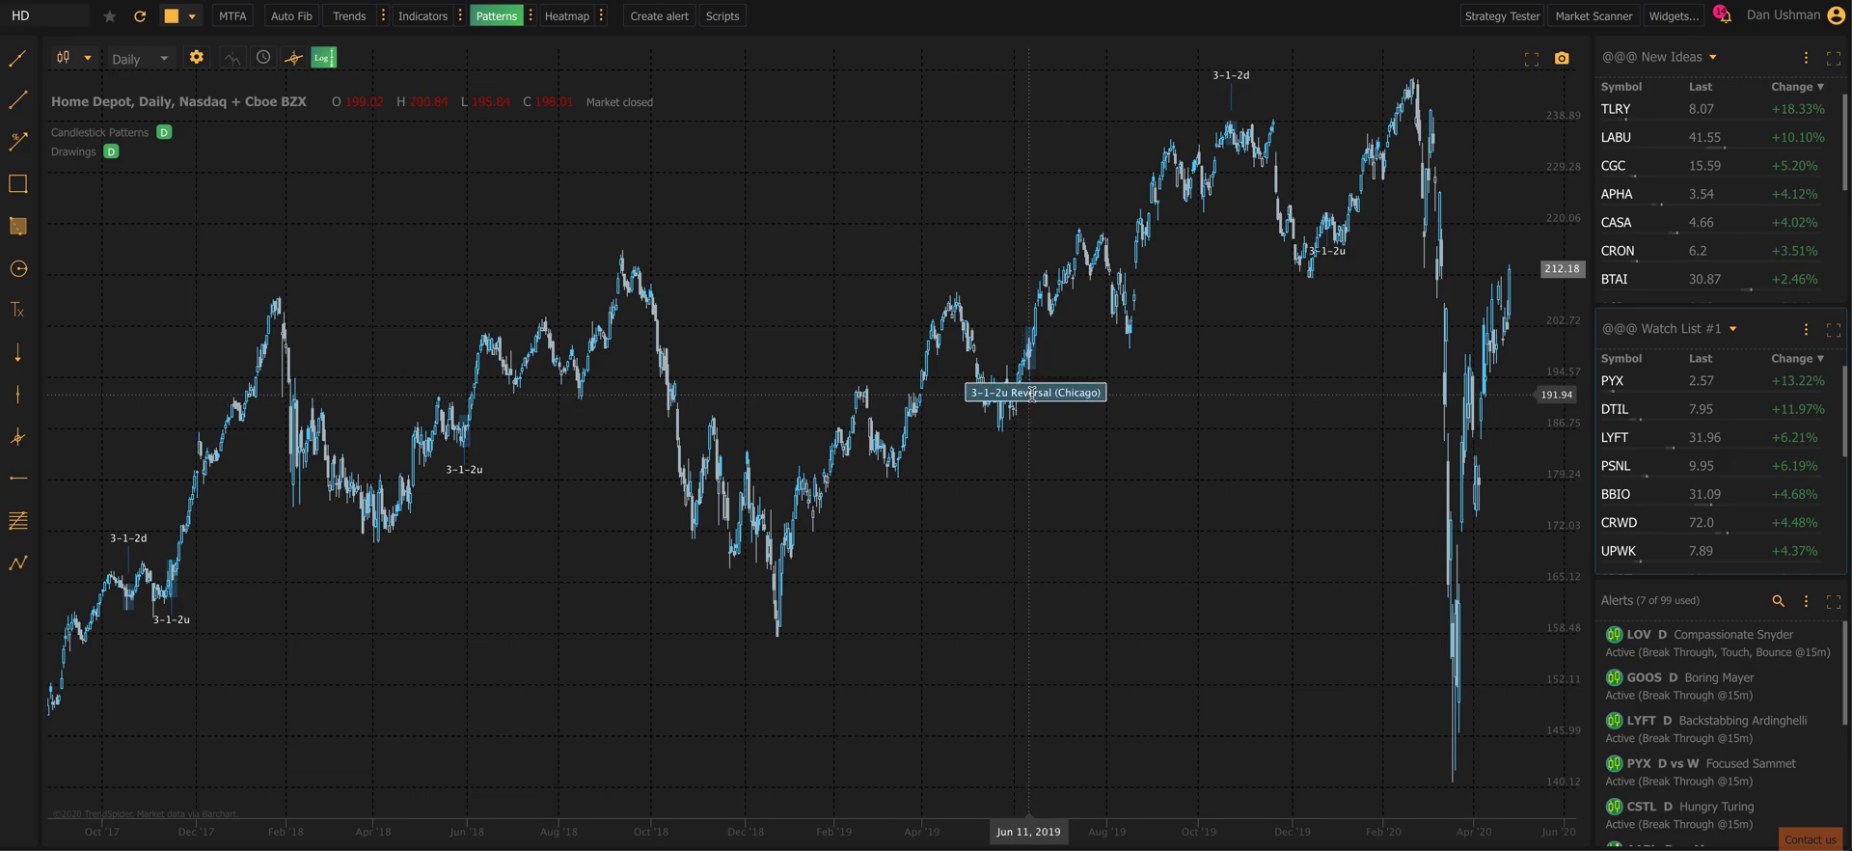
Add TheStrat's 3-2u-2d Broadening Reversal to the candlestick patterns shown on the Home Depot chart.
{"action": "left_click", "coordinate": [531, 15]}
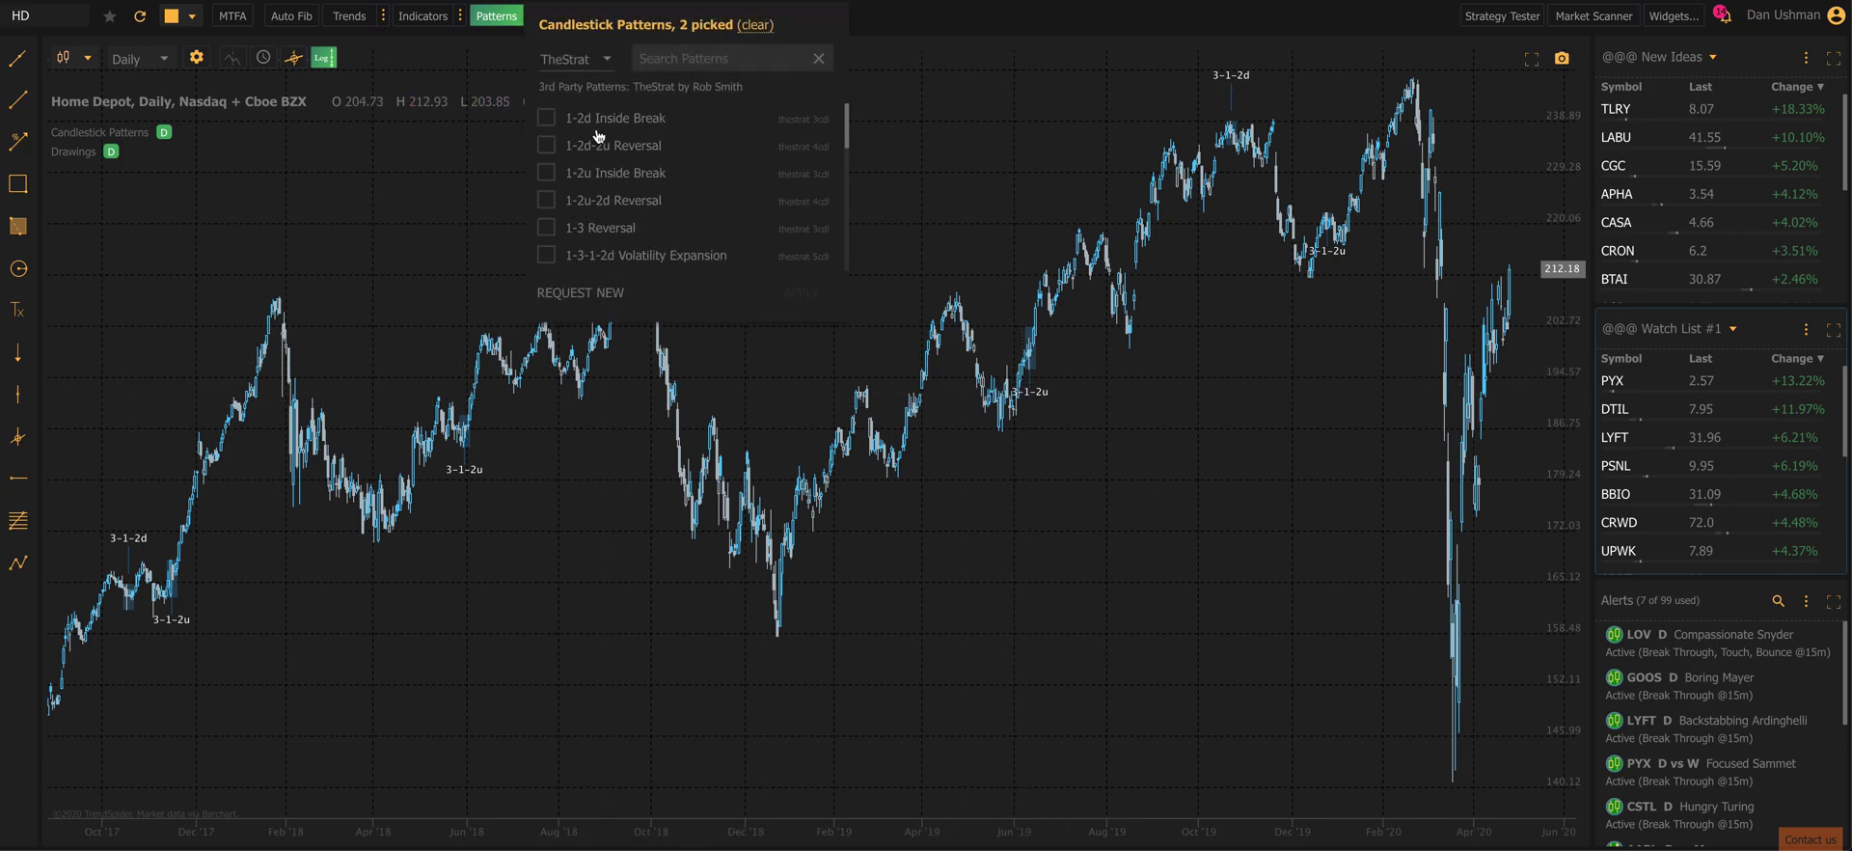
{"action": "scroll", "coordinate": [612, 157], "scroll_direction": "down", "scroll_amount": 2}
{"action": "scroll", "coordinate": [612, 160], "scroll_direction": "down", "scroll_amount": 3}
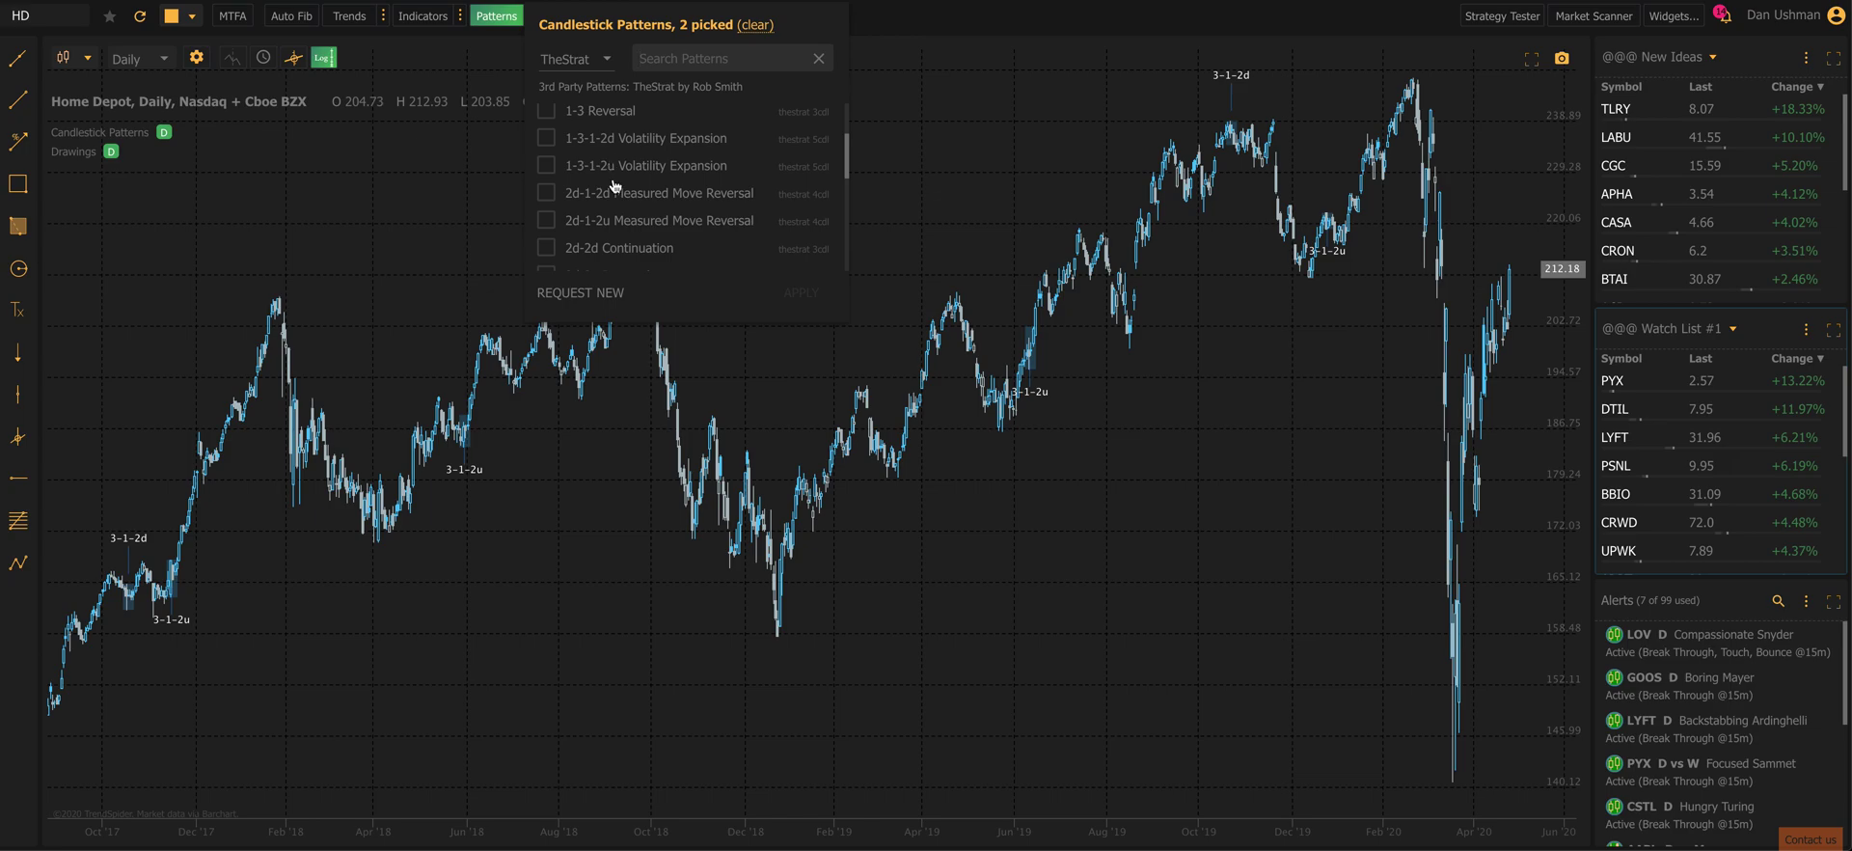
{"action": "scroll", "coordinate": [615, 199], "scroll_direction": "down", "scroll_amount": 3}
{"action": "scroll", "coordinate": [613, 201], "scroll_direction": "down", "scroll_amount": 1}
{"action": "left_click", "coordinate": [624, 199]}
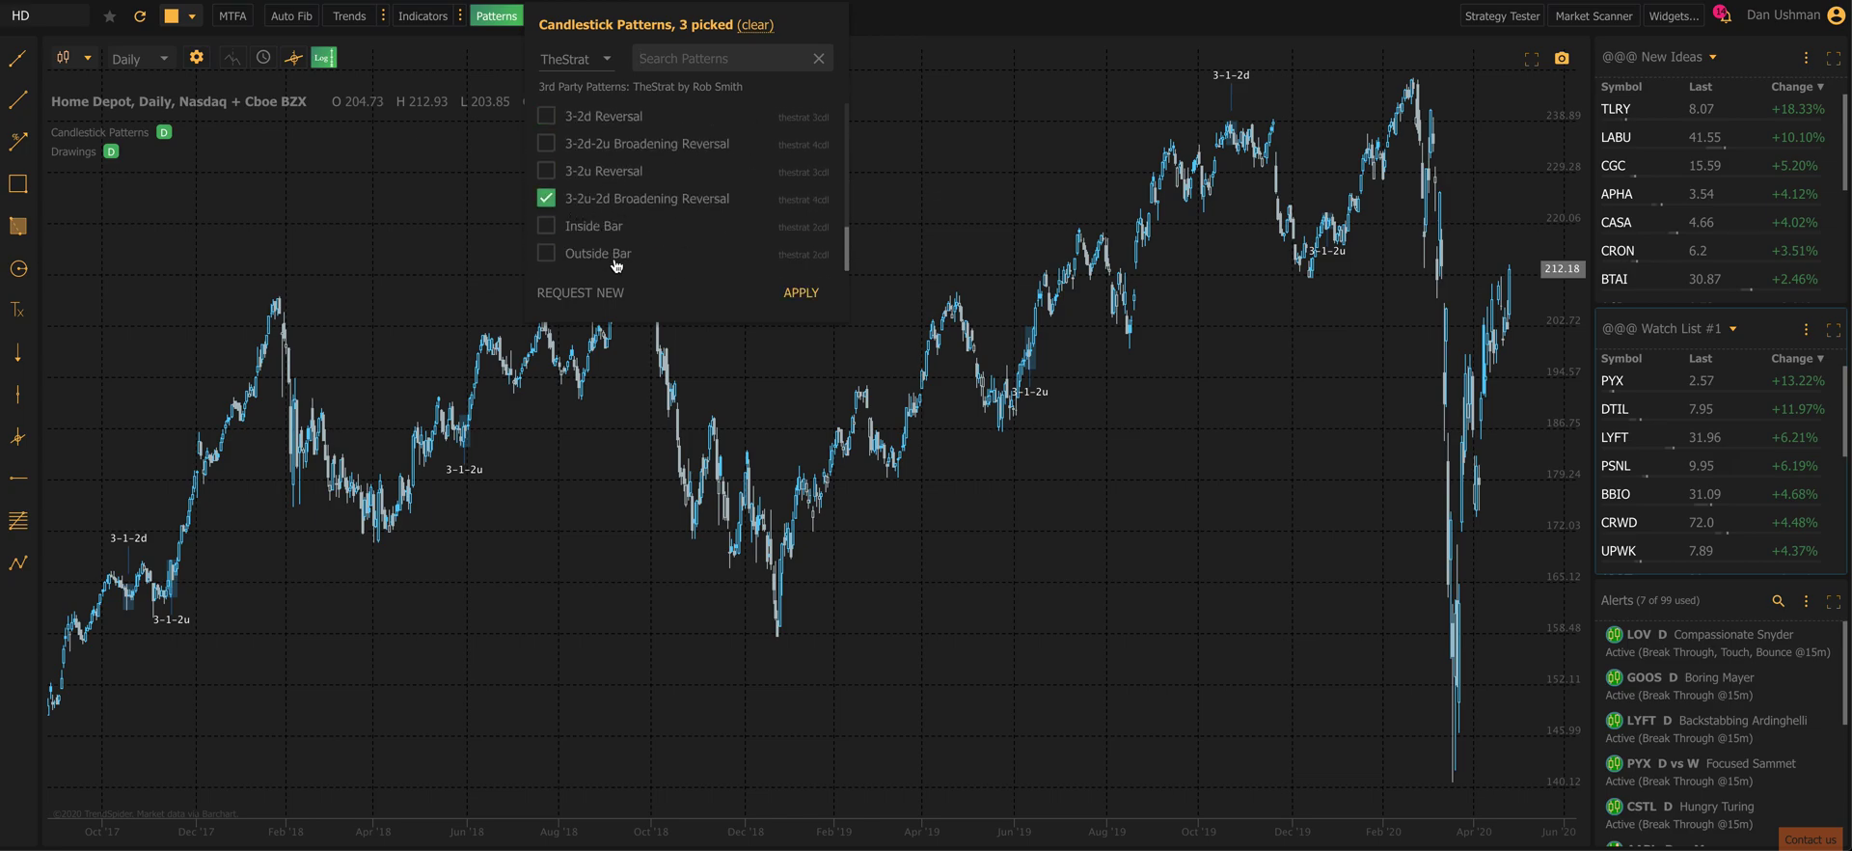
{"action": "left_click", "coordinate": [773, 293]}
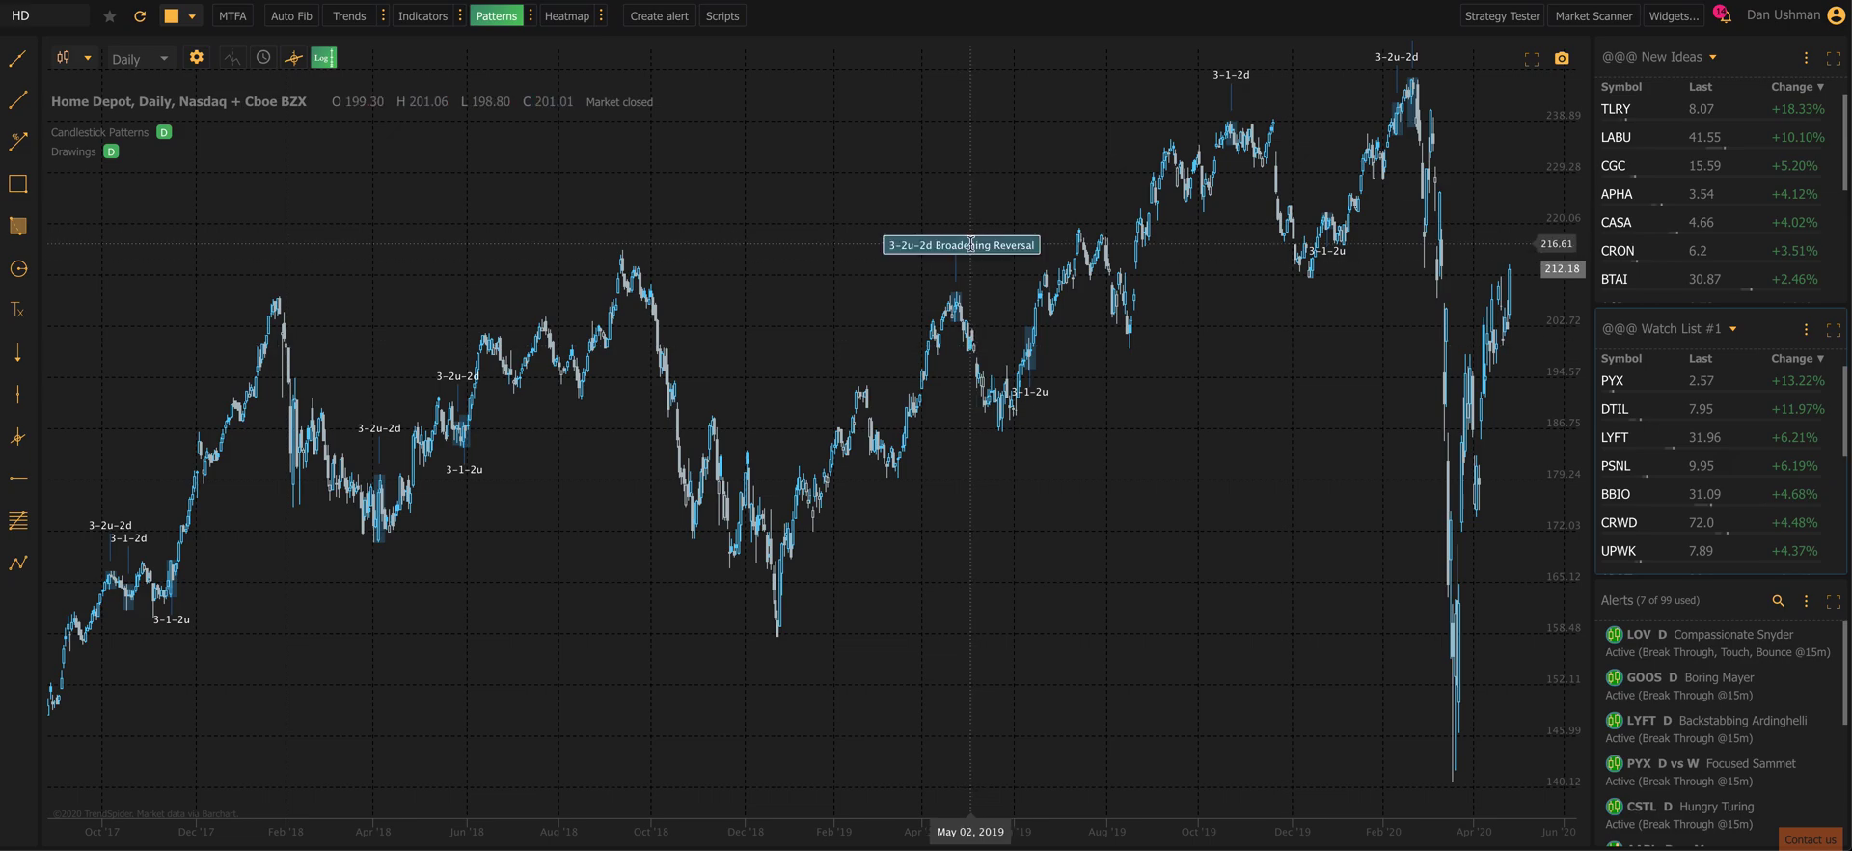
Inspect the marked patterns on the Home Depot chart, then hide the candlestick patterns and show them again.
{"action": "scroll", "coordinate": [873, 284], "scroll_direction": "up", "scroll_amount": 3}
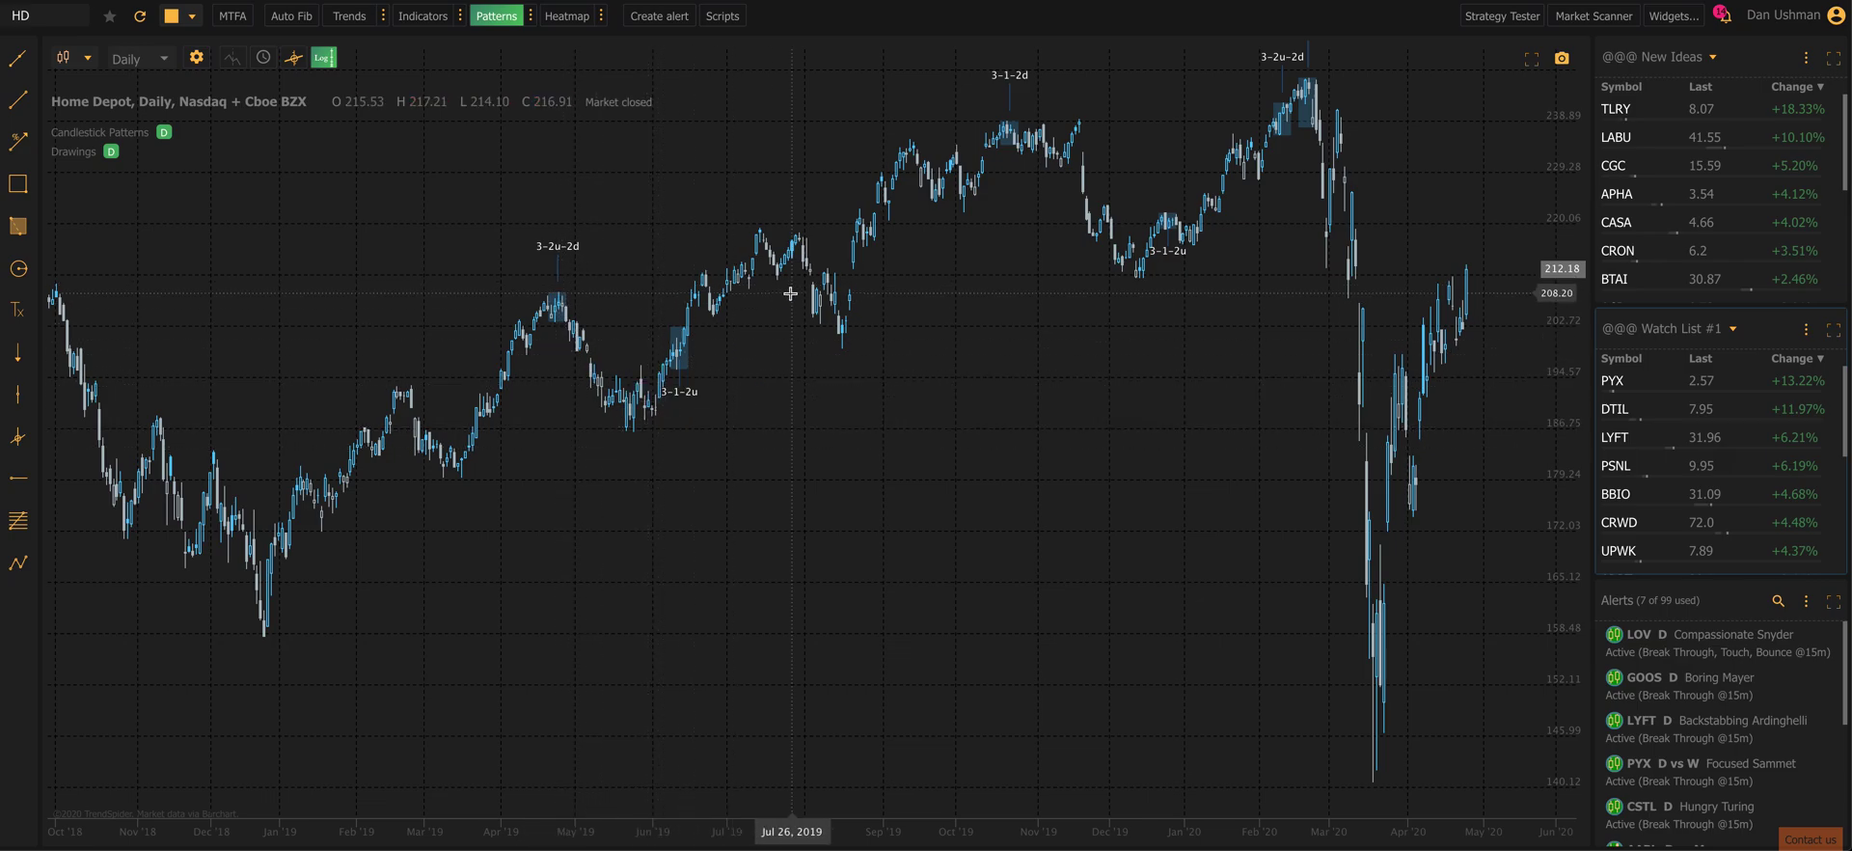
{"action": "scroll", "coordinate": [791, 292], "scroll_direction": "down", "scroll_amount": 1}
{"action": "scroll", "coordinate": [791, 292], "scroll_direction": "down", "scroll_amount": 3}
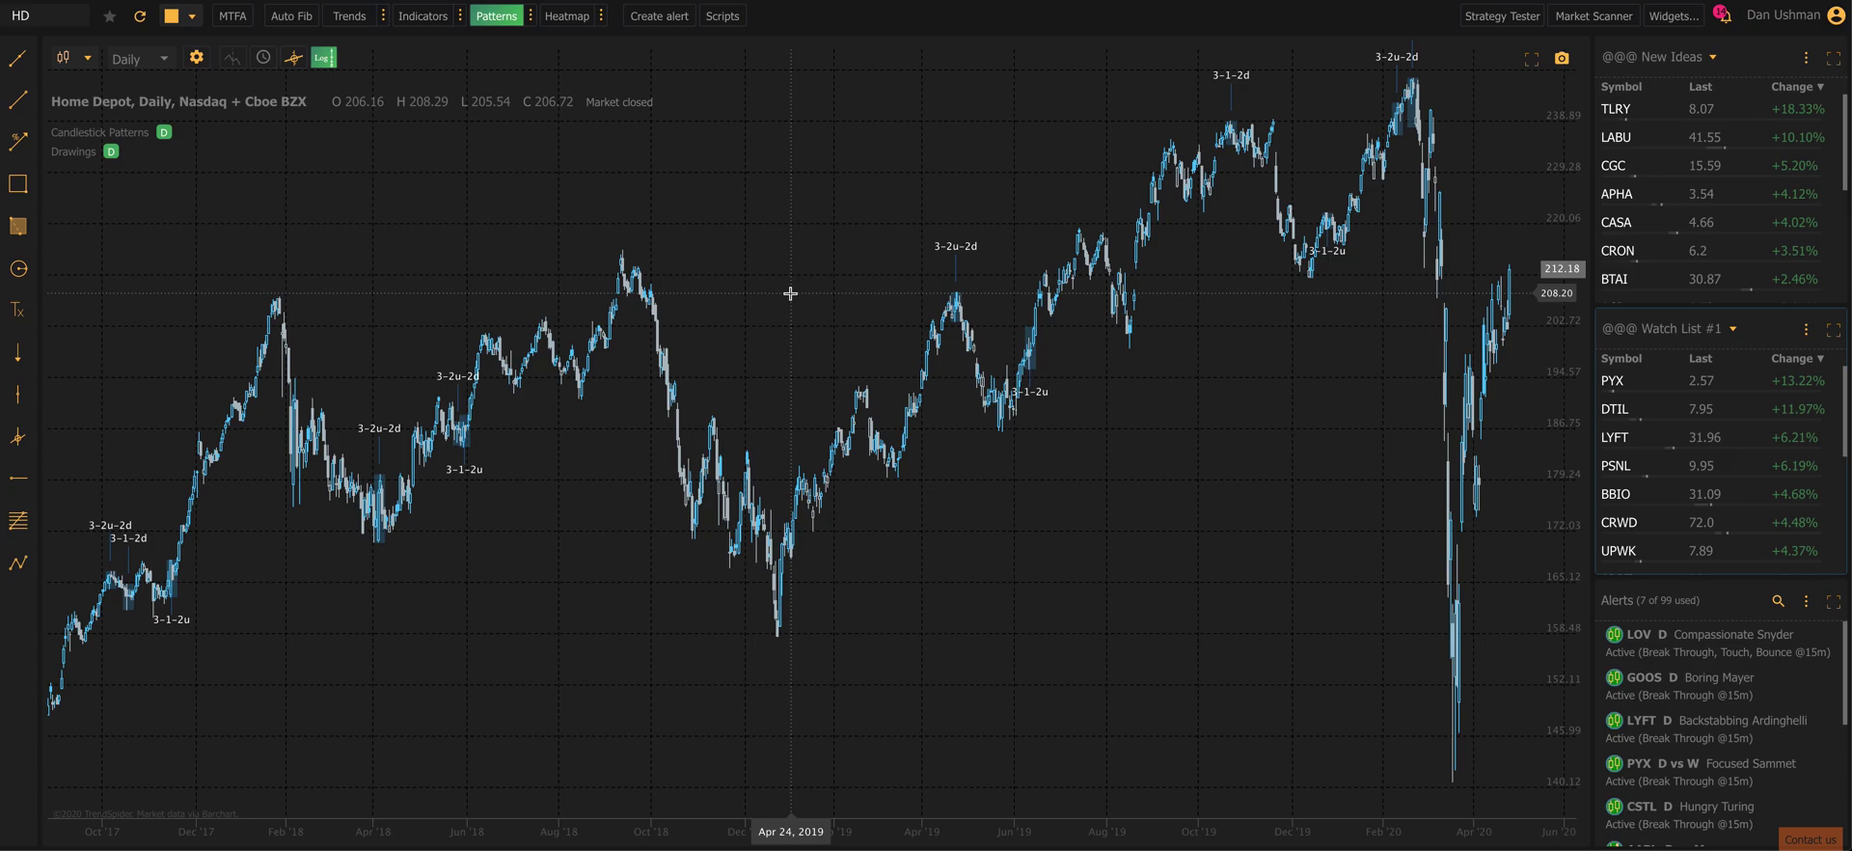
{"action": "left_click", "coordinate": [496, 16]}
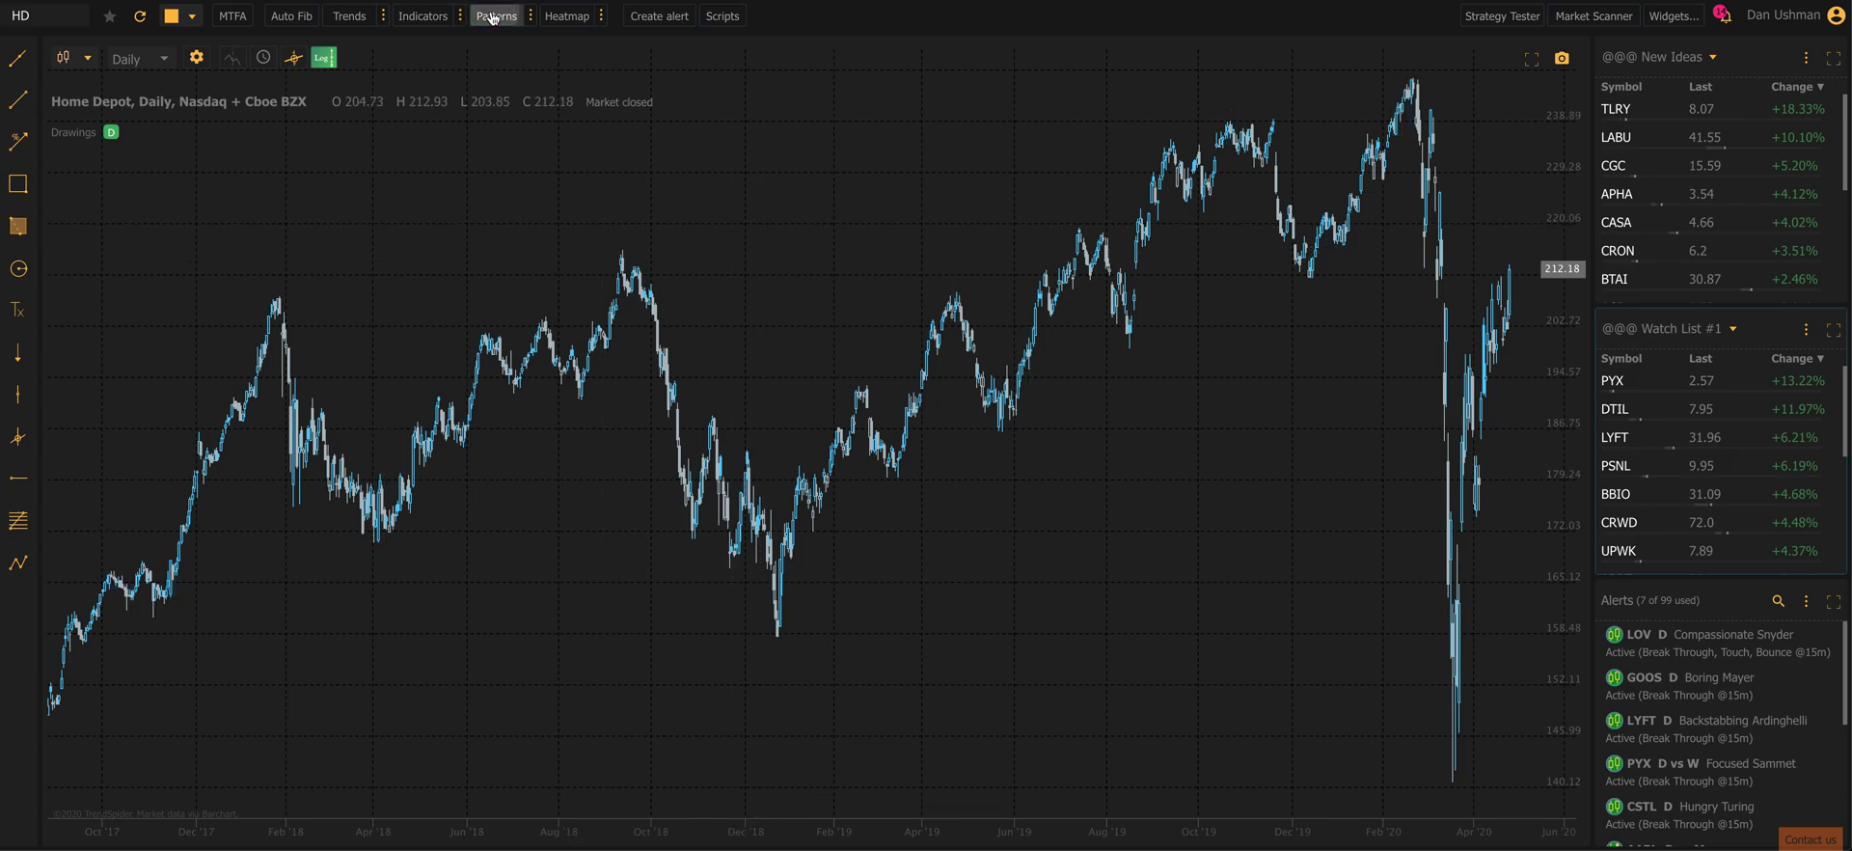
{"action": "left_click", "coordinate": [496, 15]}
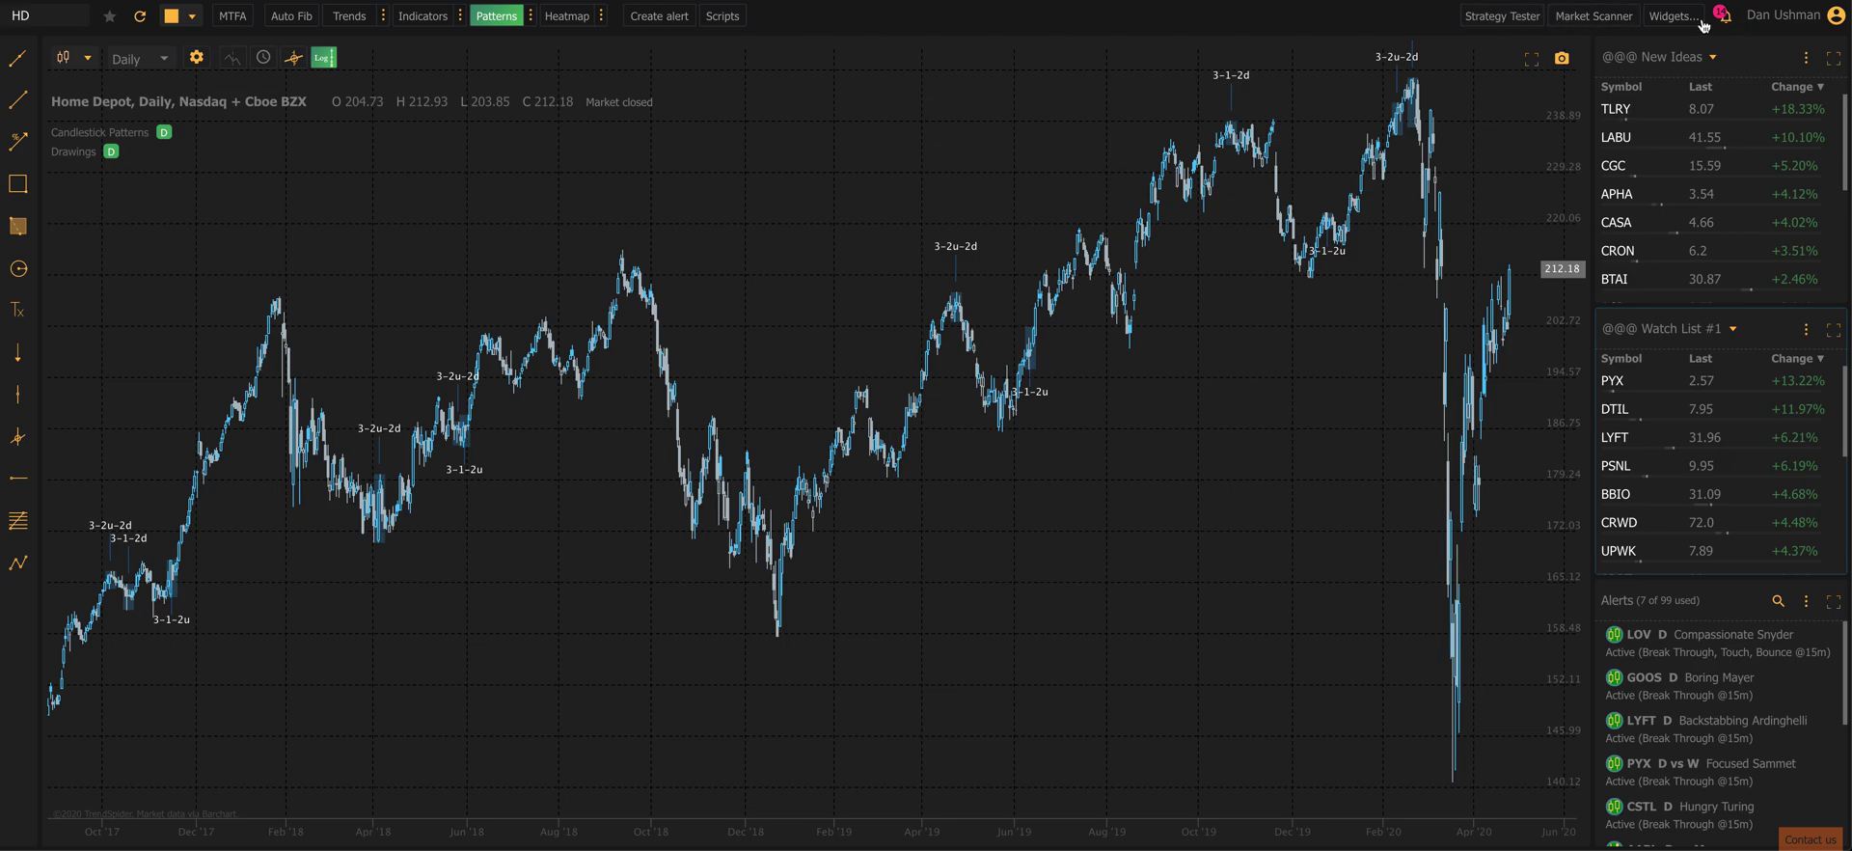
Open the Market Scanner and set the list to scan through to the Russell 2000 Index.
{"action": "left_click", "coordinate": [1608, 27]}
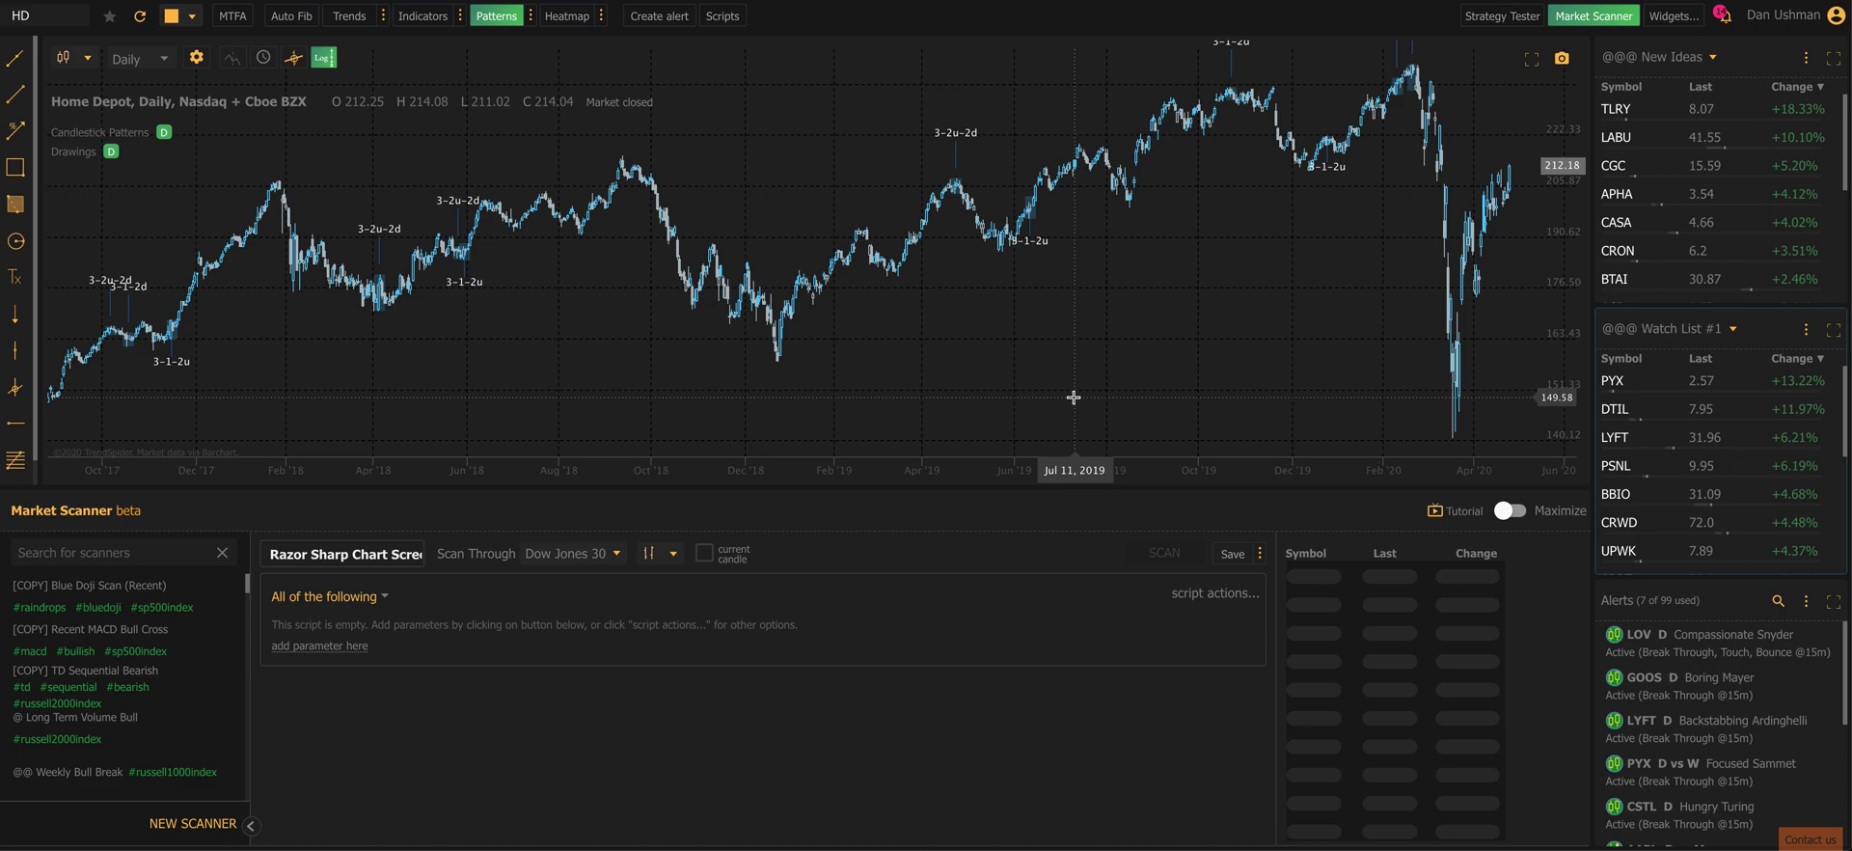
{"action": "left_click", "coordinate": [567, 555]}
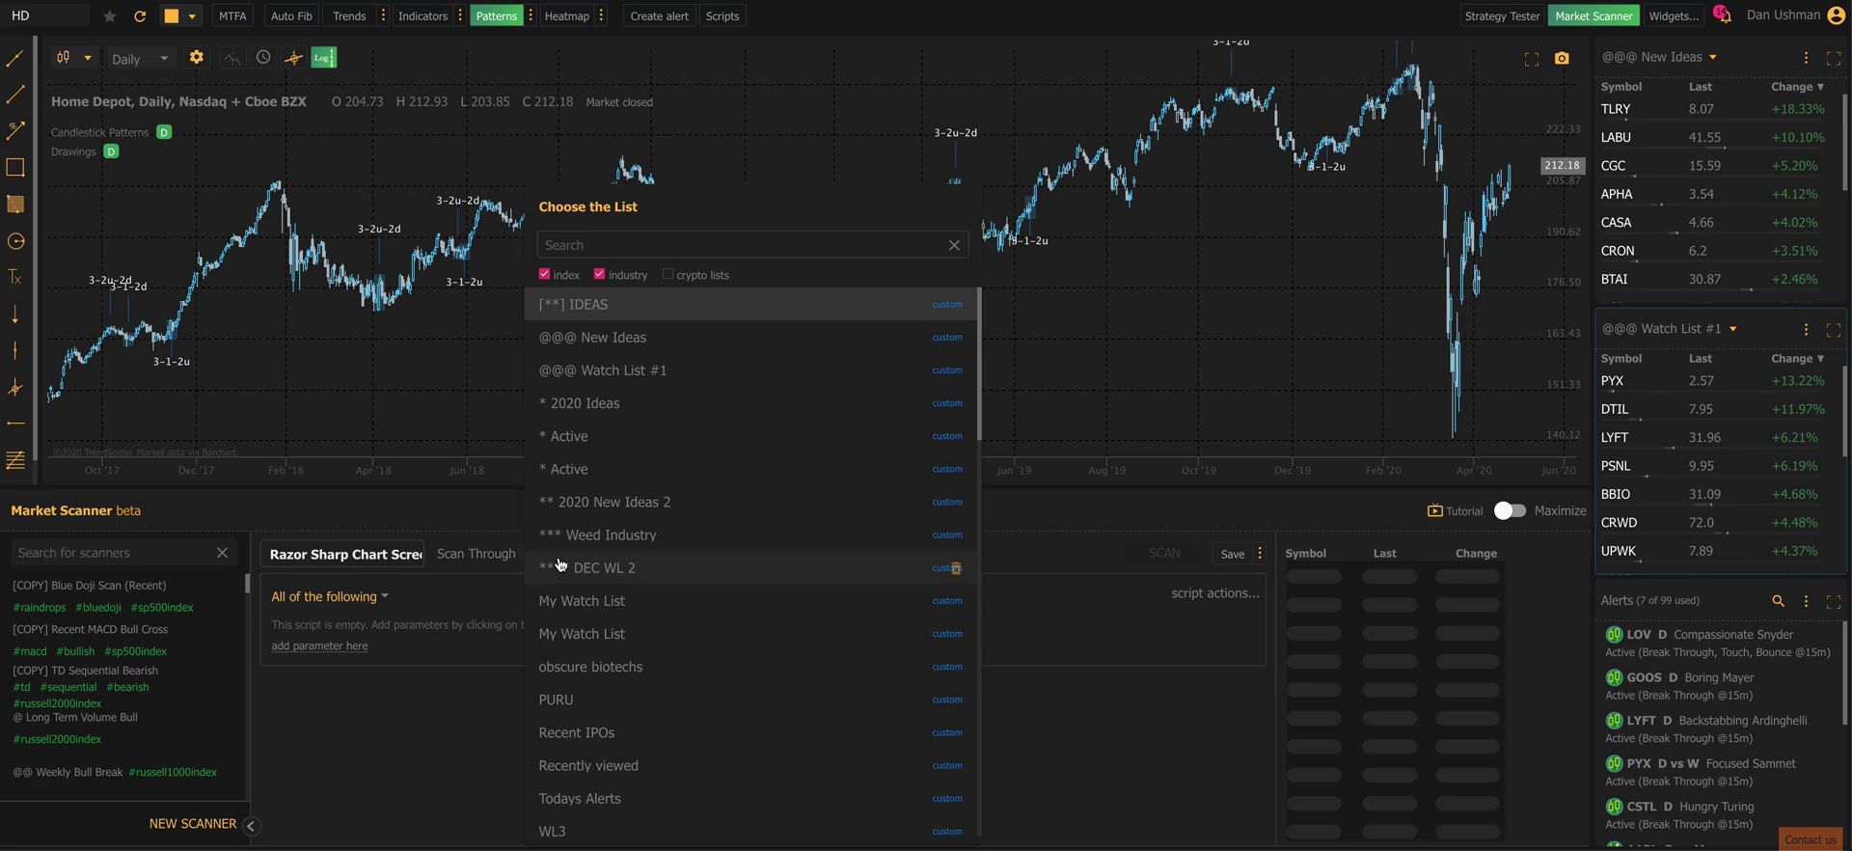
{"action": "left_click", "coordinate": [571, 245]}
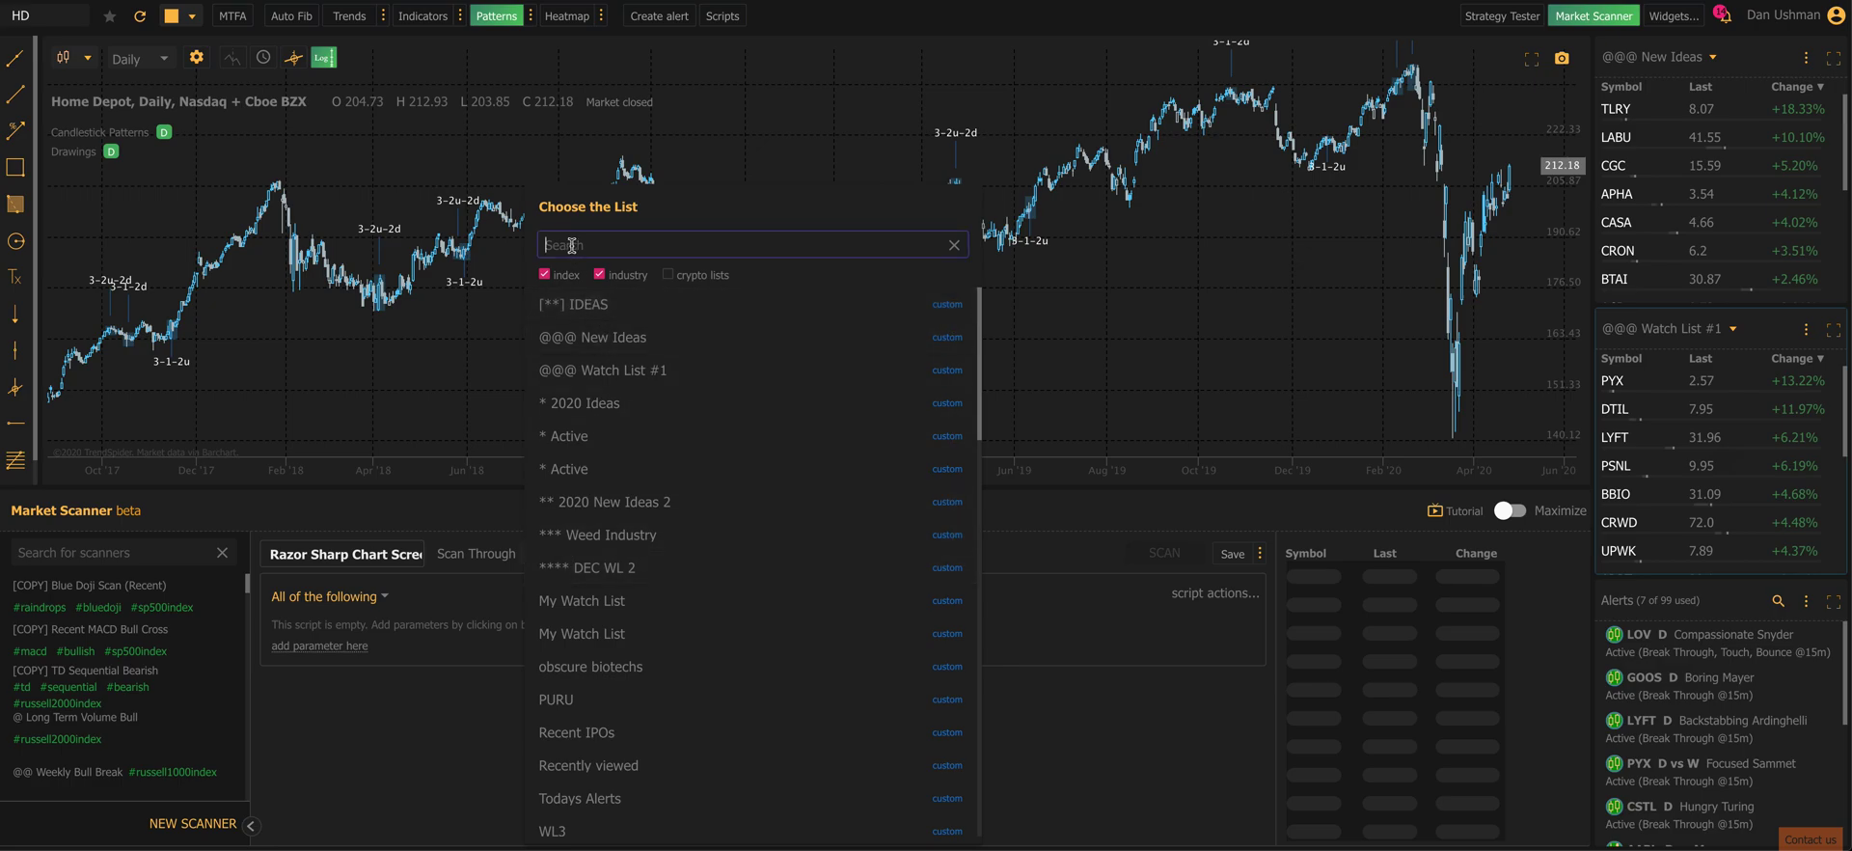
{"action": "type", "text": "russ"}
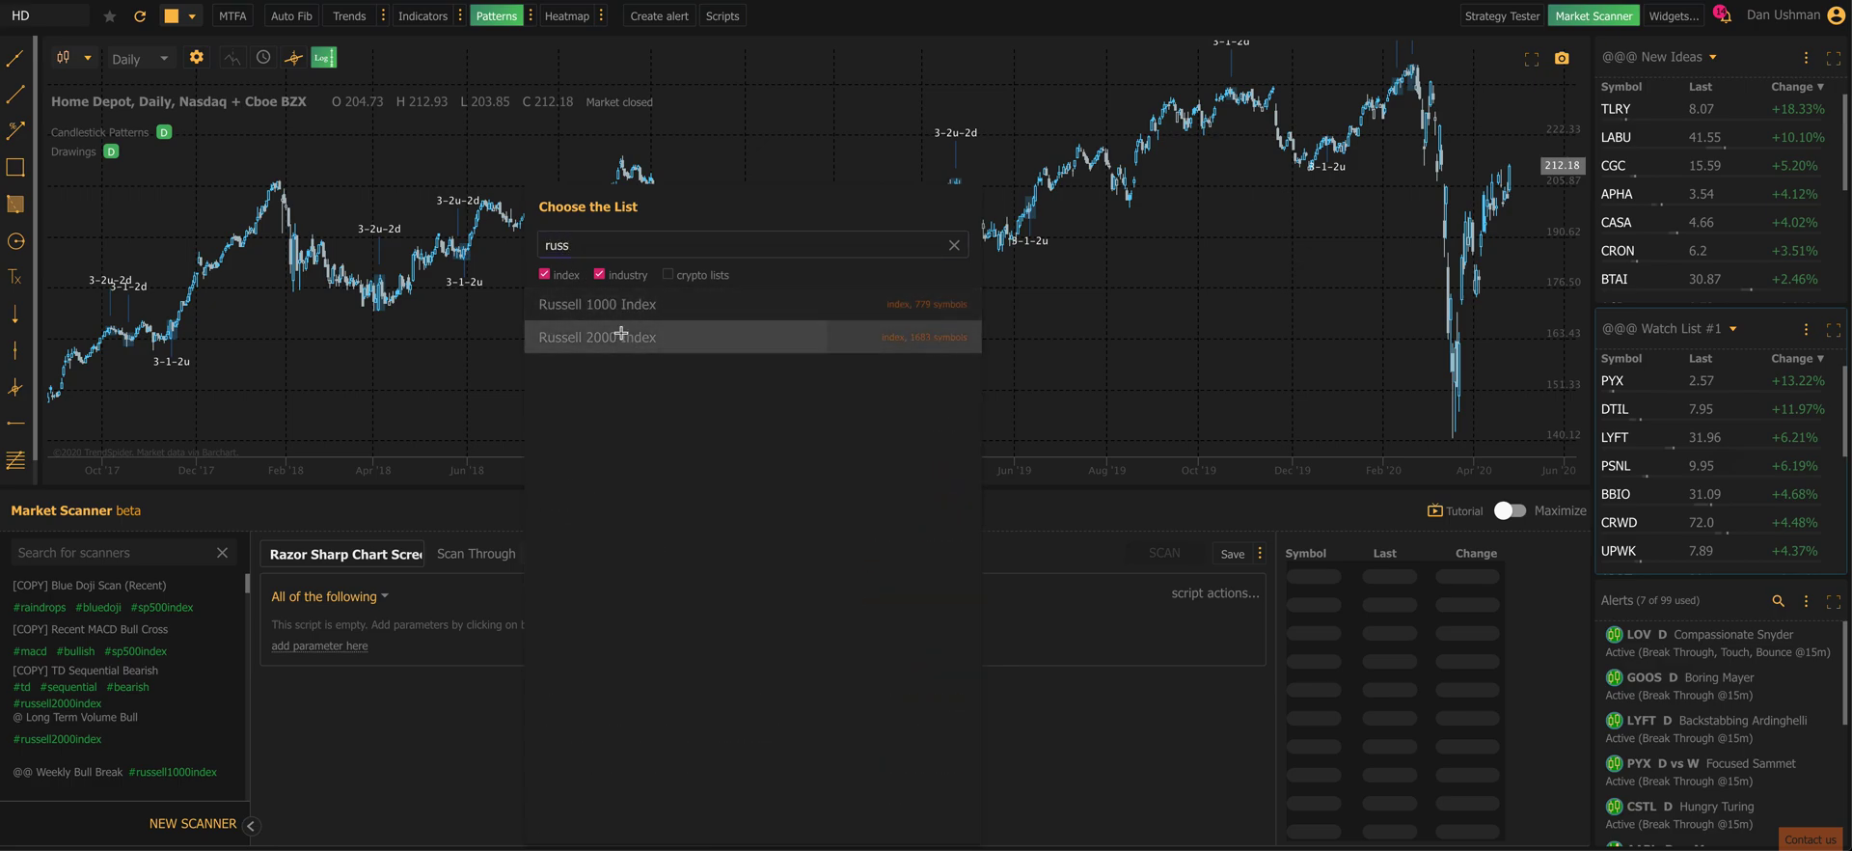
{"action": "left_click", "coordinate": [620, 338]}
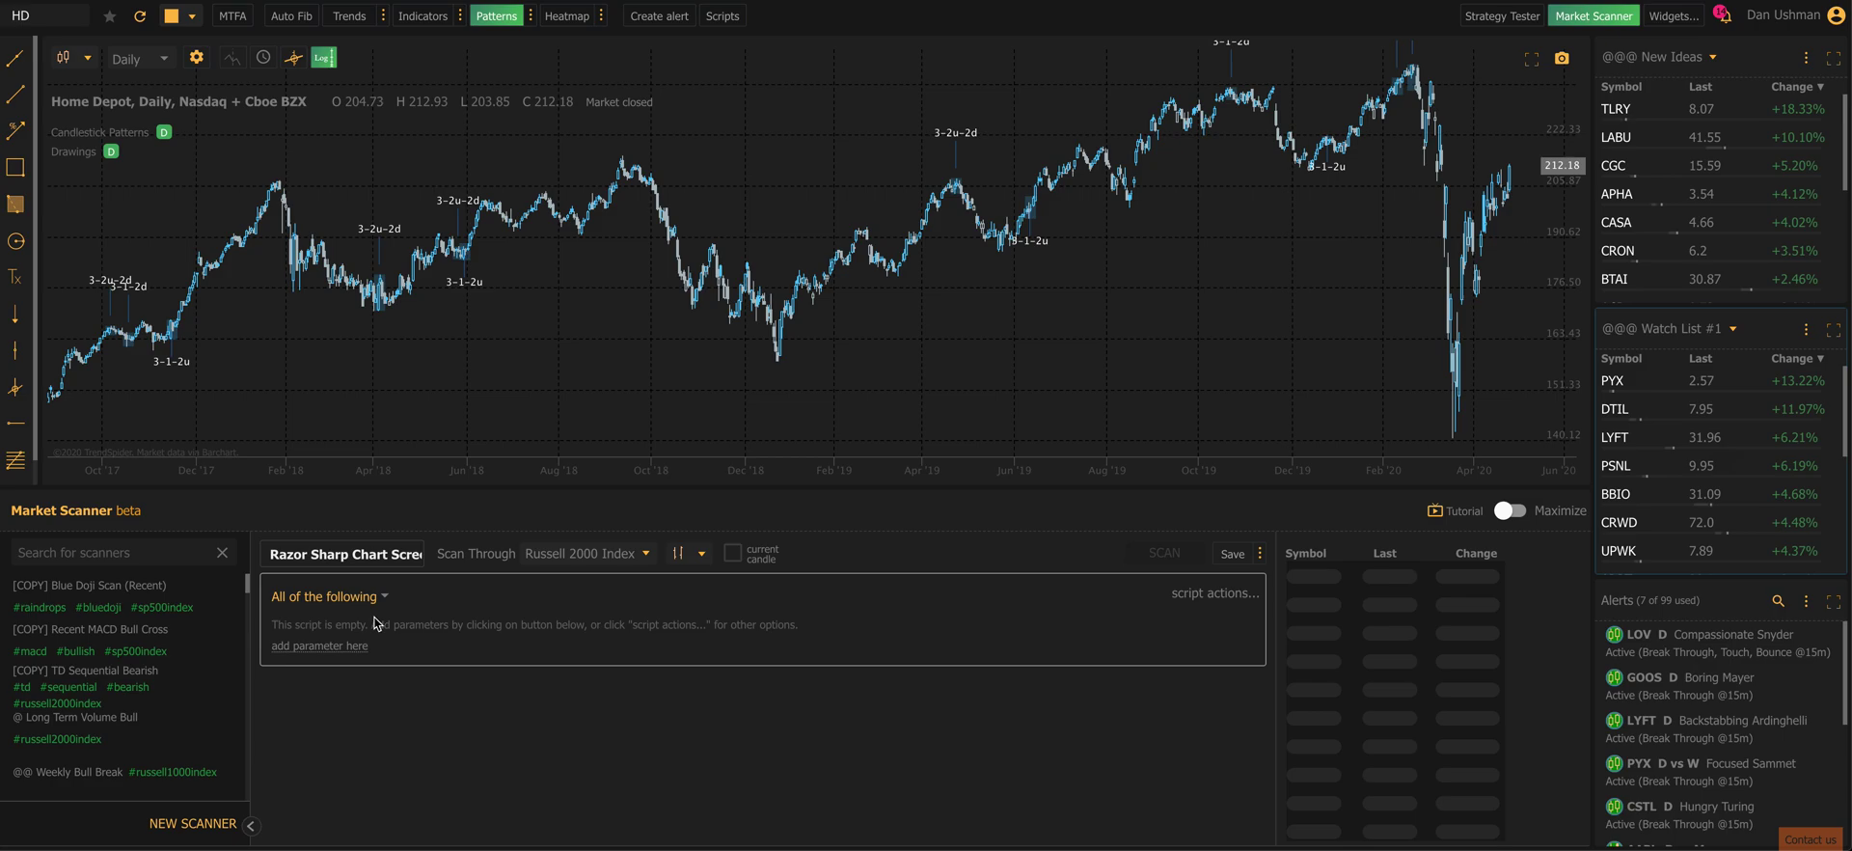
Add a Weekly scan condition for the candlestick pattern 3-1-2d Reversal (Chicago) (thestrat).
{"action": "left_click", "coordinate": [367, 660]}
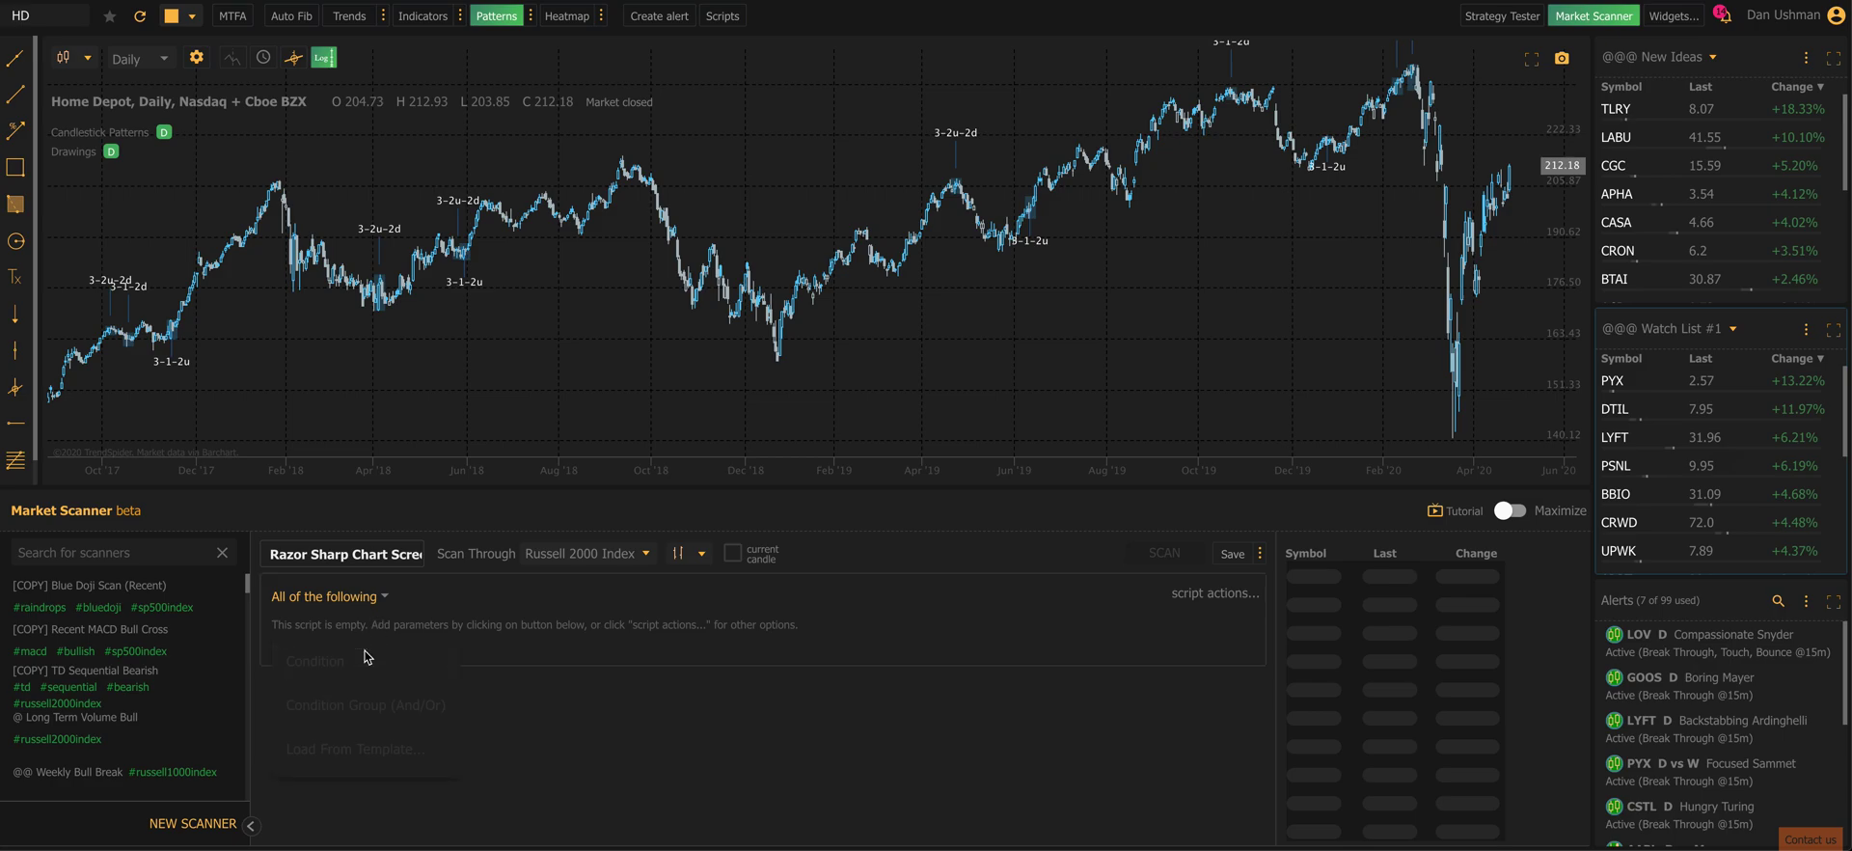
{"action": "left_click", "coordinate": [364, 655]}
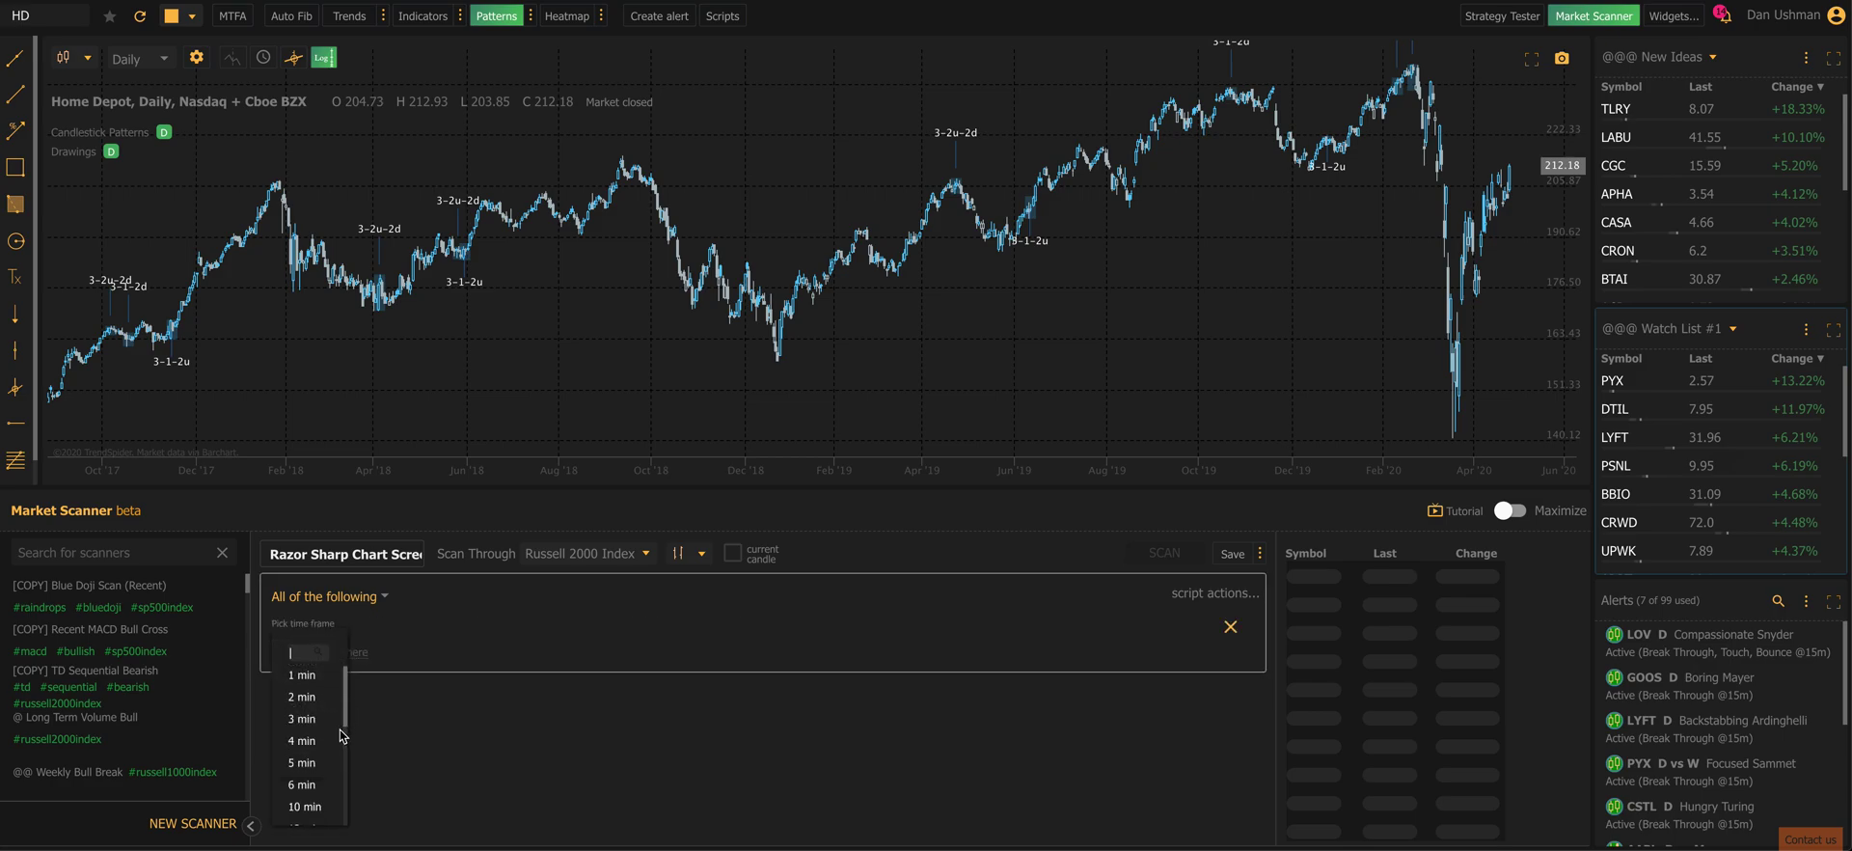
{"action": "scroll", "coordinate": [319, 745], "scroll_direction": "down", "scroll_amount": 5}
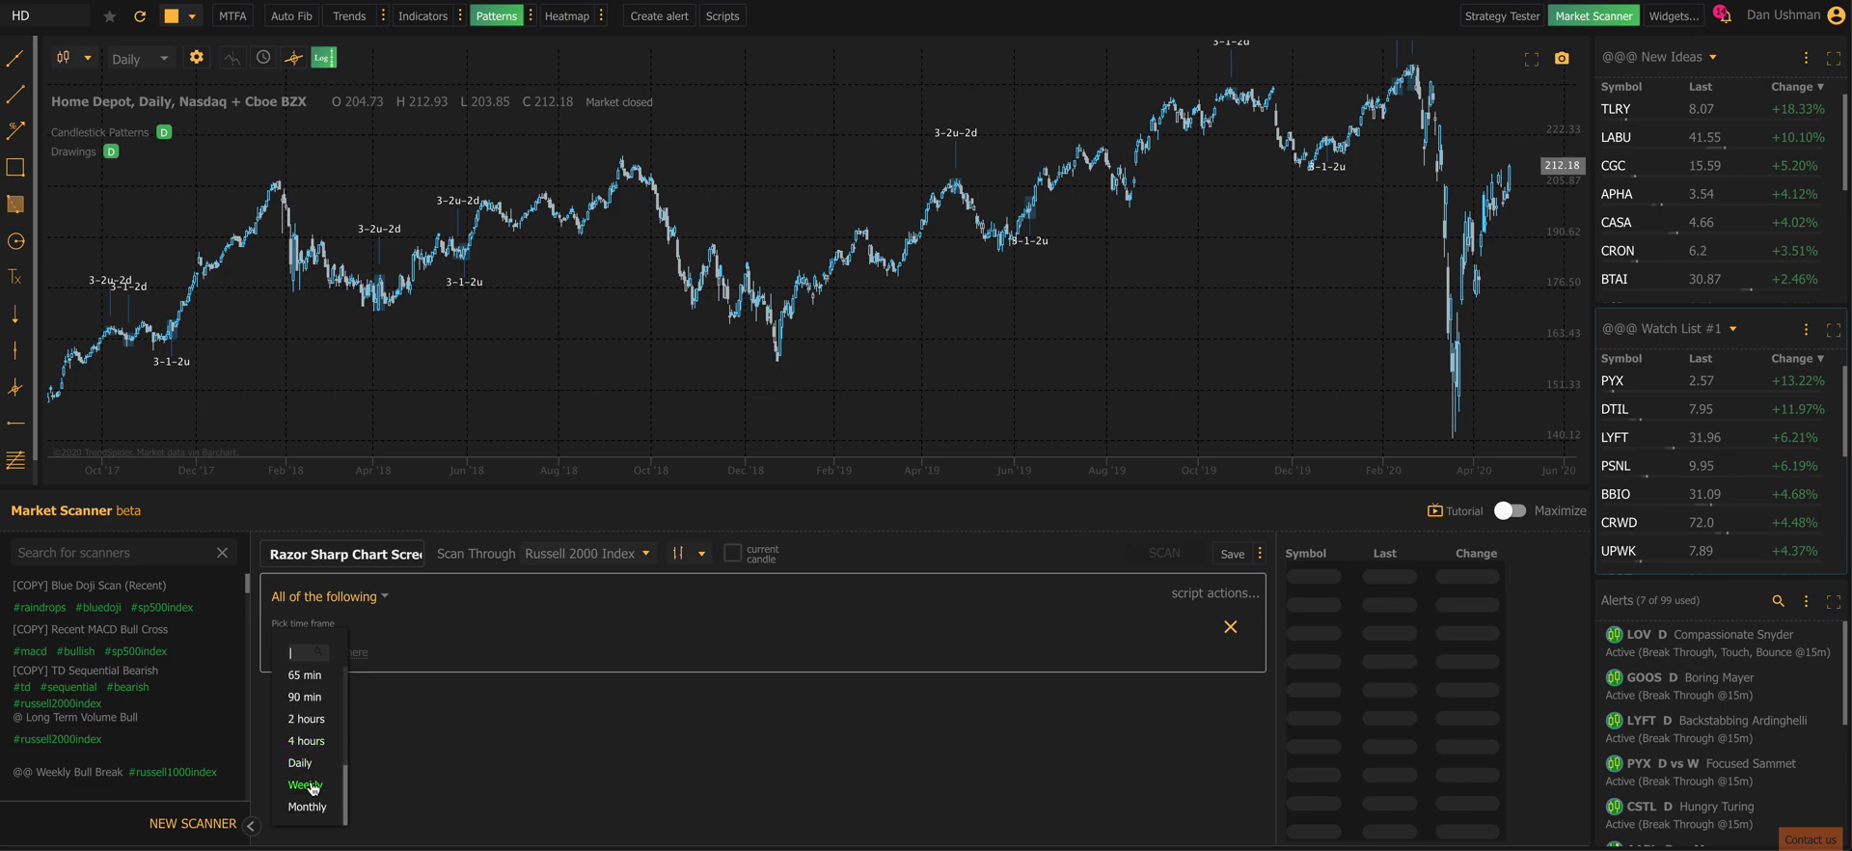
{"action": "left_click", "coordinate": [305, 784]}
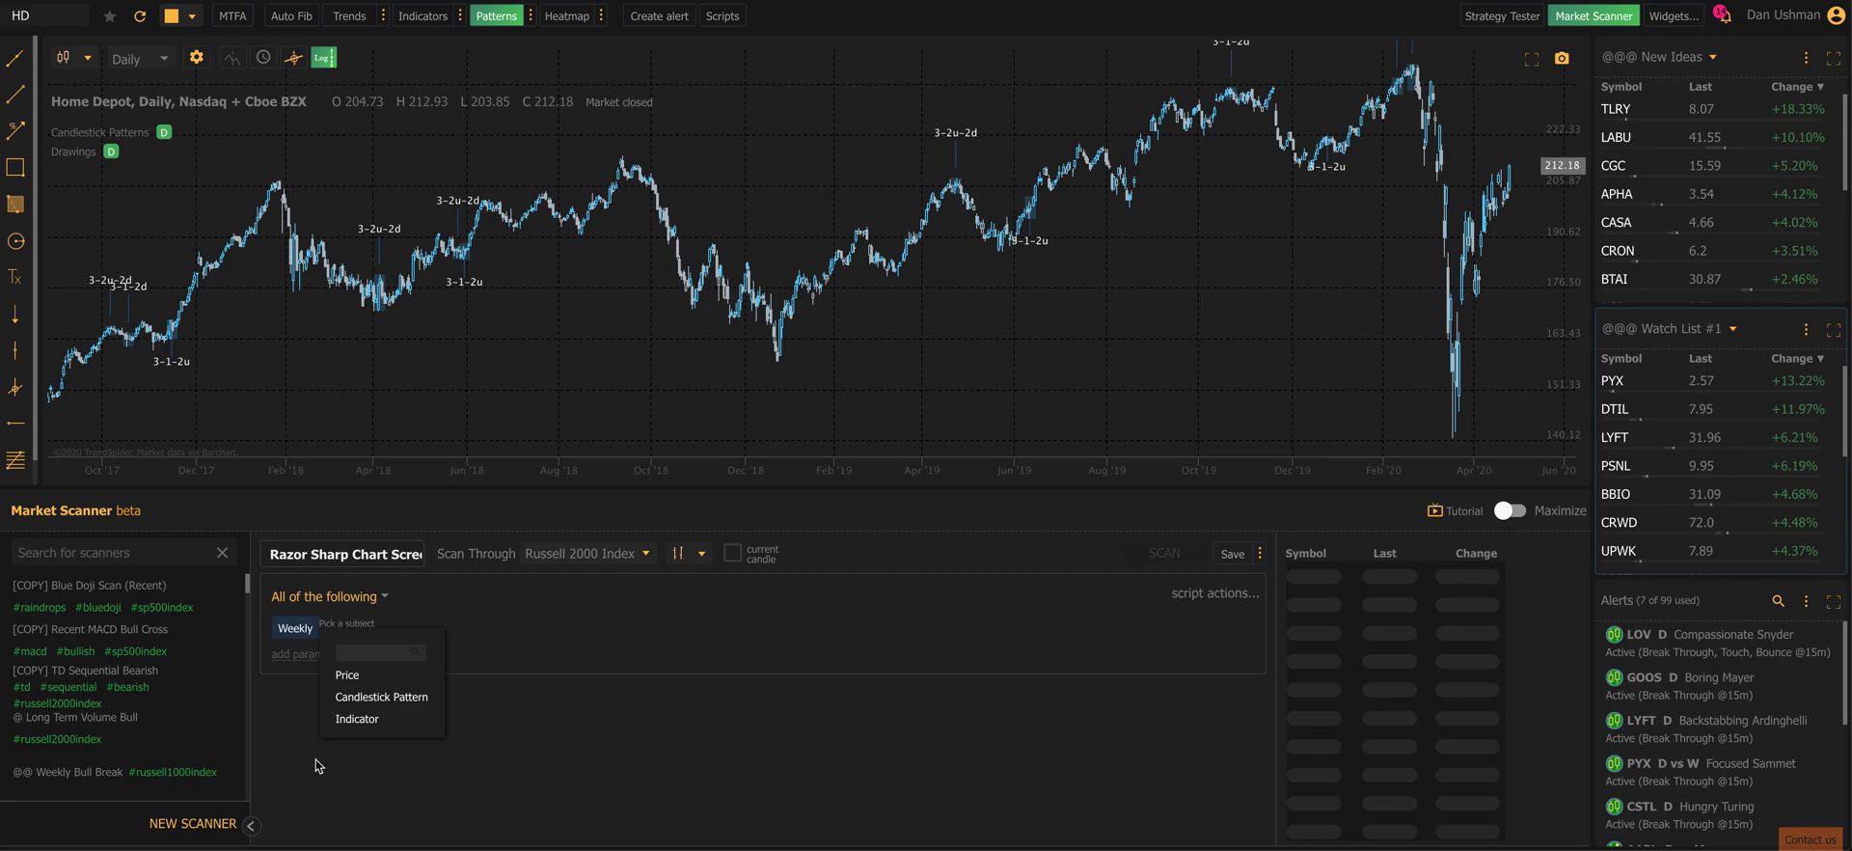
{"action": "left_click", "coordinate": [371, 697]}
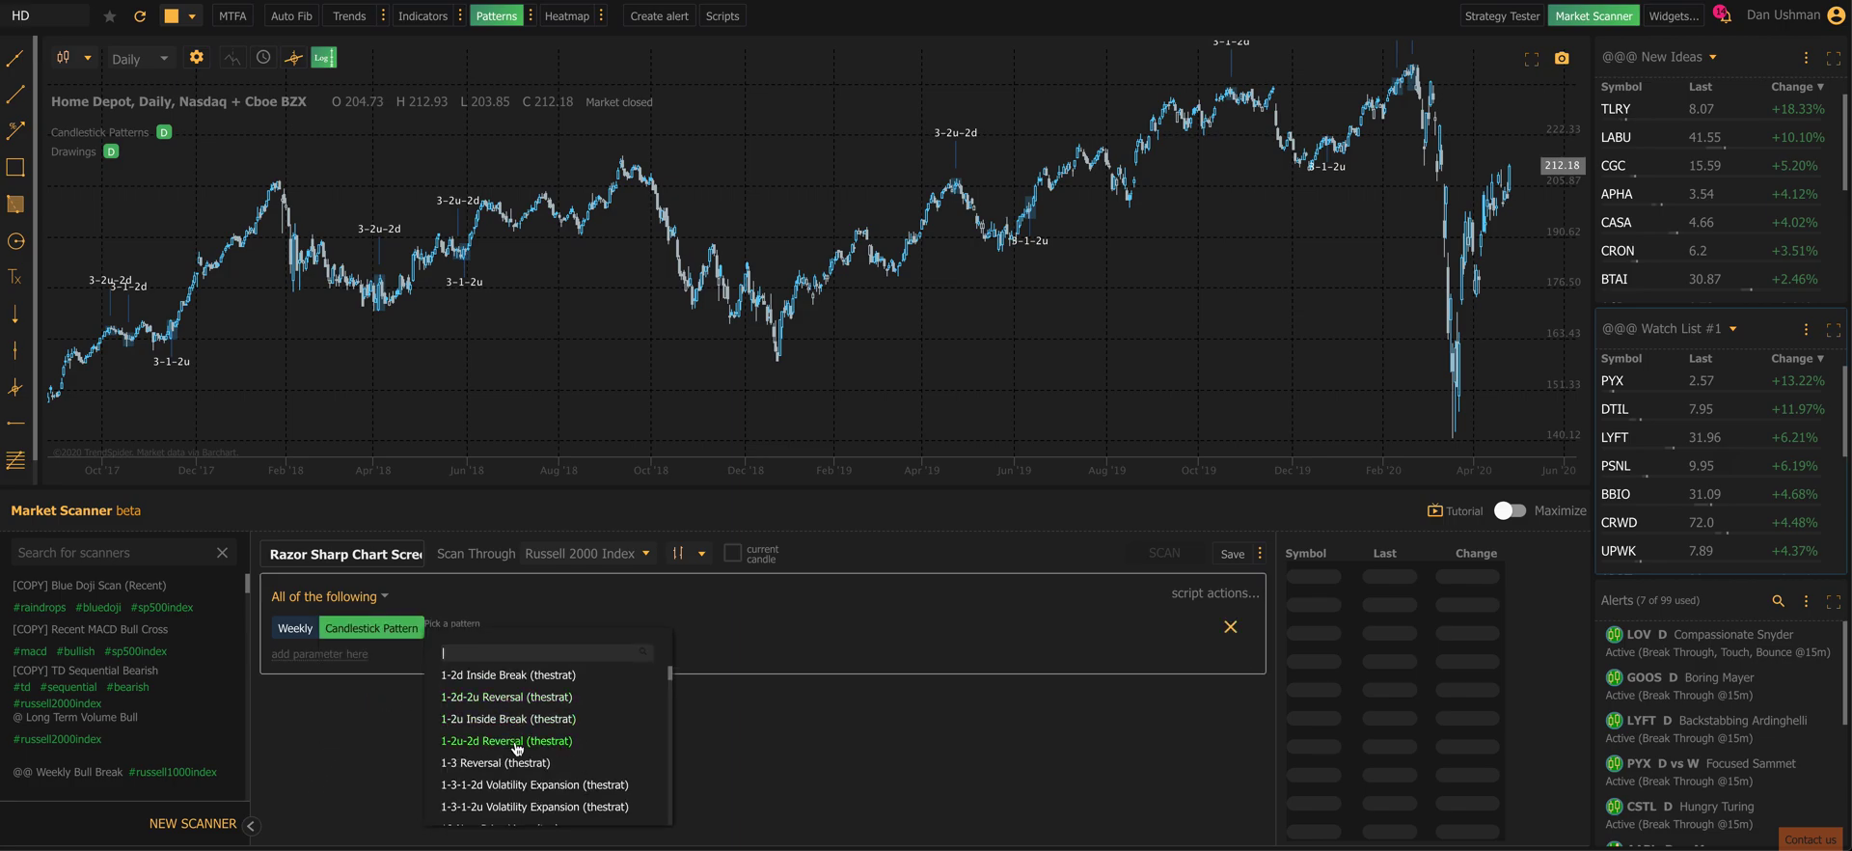
{"action": "scroll", "coordinate": [513, 733], "scroll_direction": "down", "scroll_amount": 3}
{"action": "scroll", "coordinate": [514, 743], "scroll_direction": "down", "scroll_amount": 1}
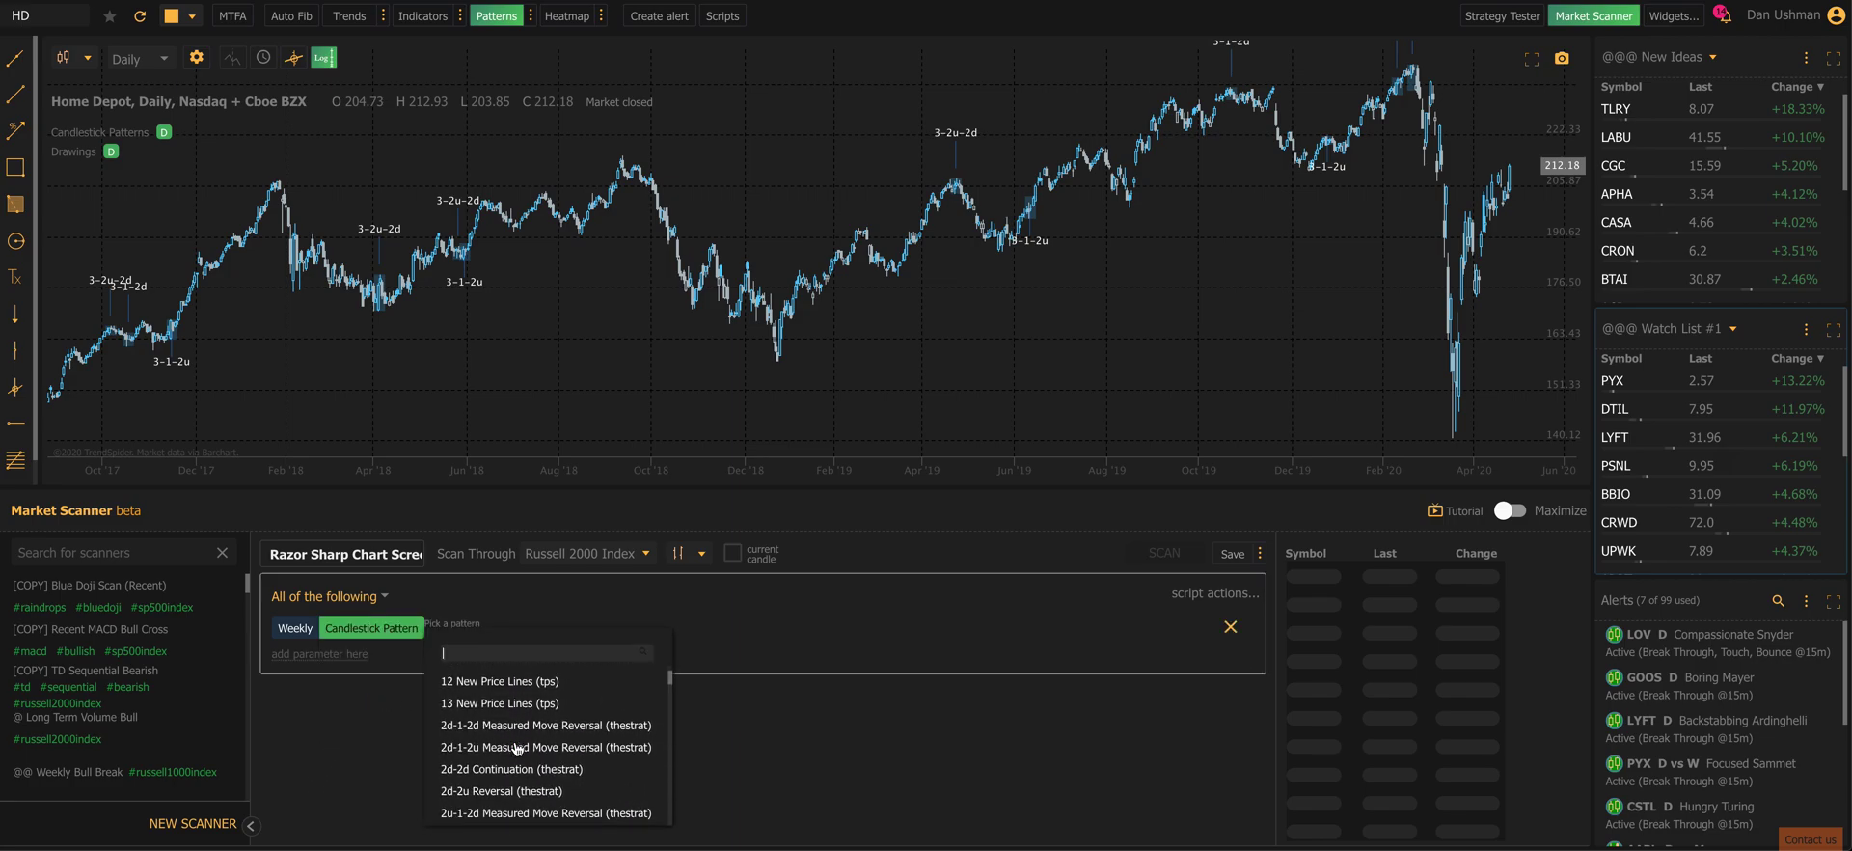
{"action": "type", "text": "3-1-2"}
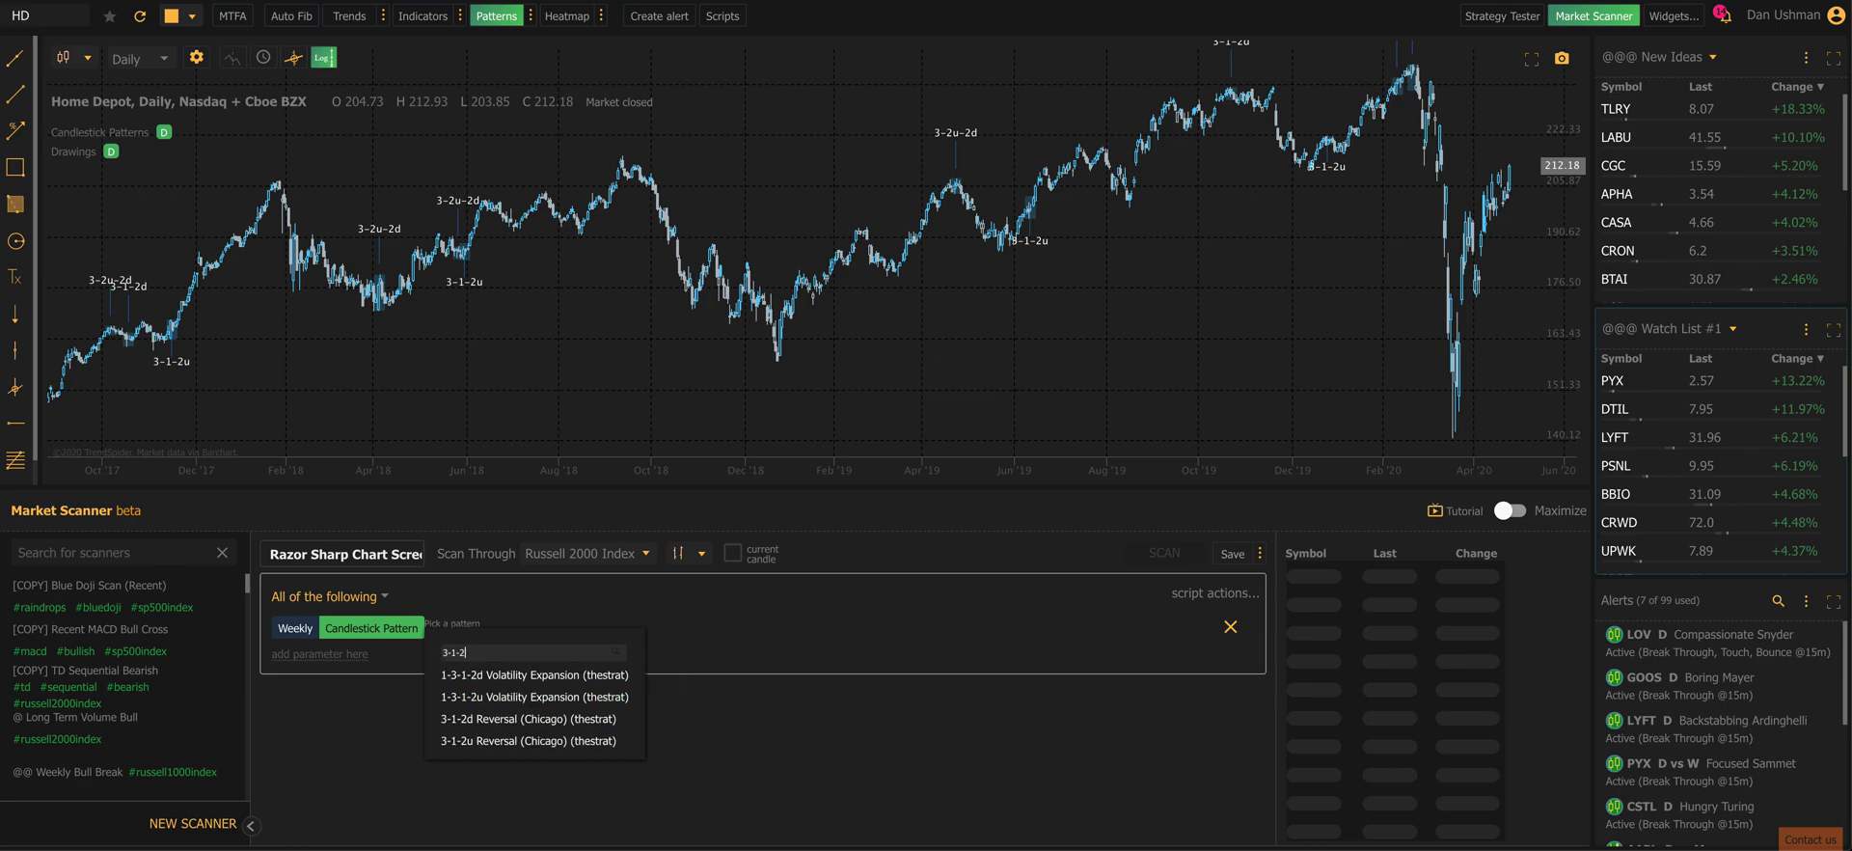
{"action": "left_click", "coordinate": [556, 724]}
Add a second Weekly scan condition for the candlestick pattern 1-3-1-2u Volatility Expansion (thestrat).
{"action": "left_click", "coordinate": [363, 658]}
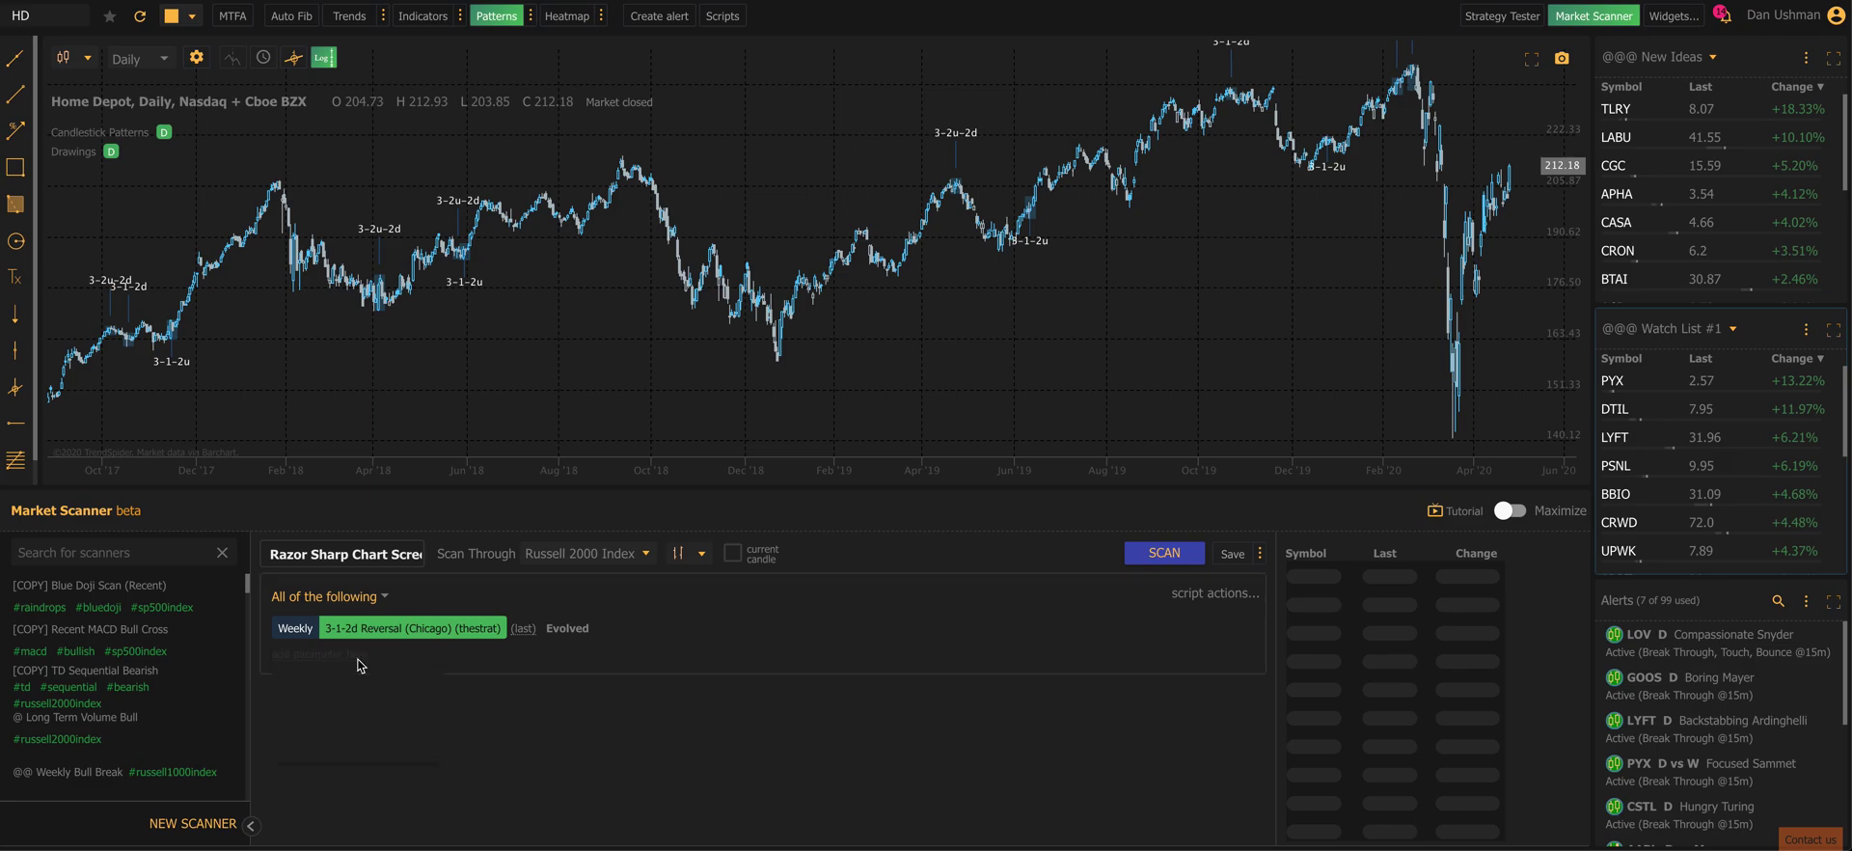
{"action": "left_click", "coordinate": [362, 661]}
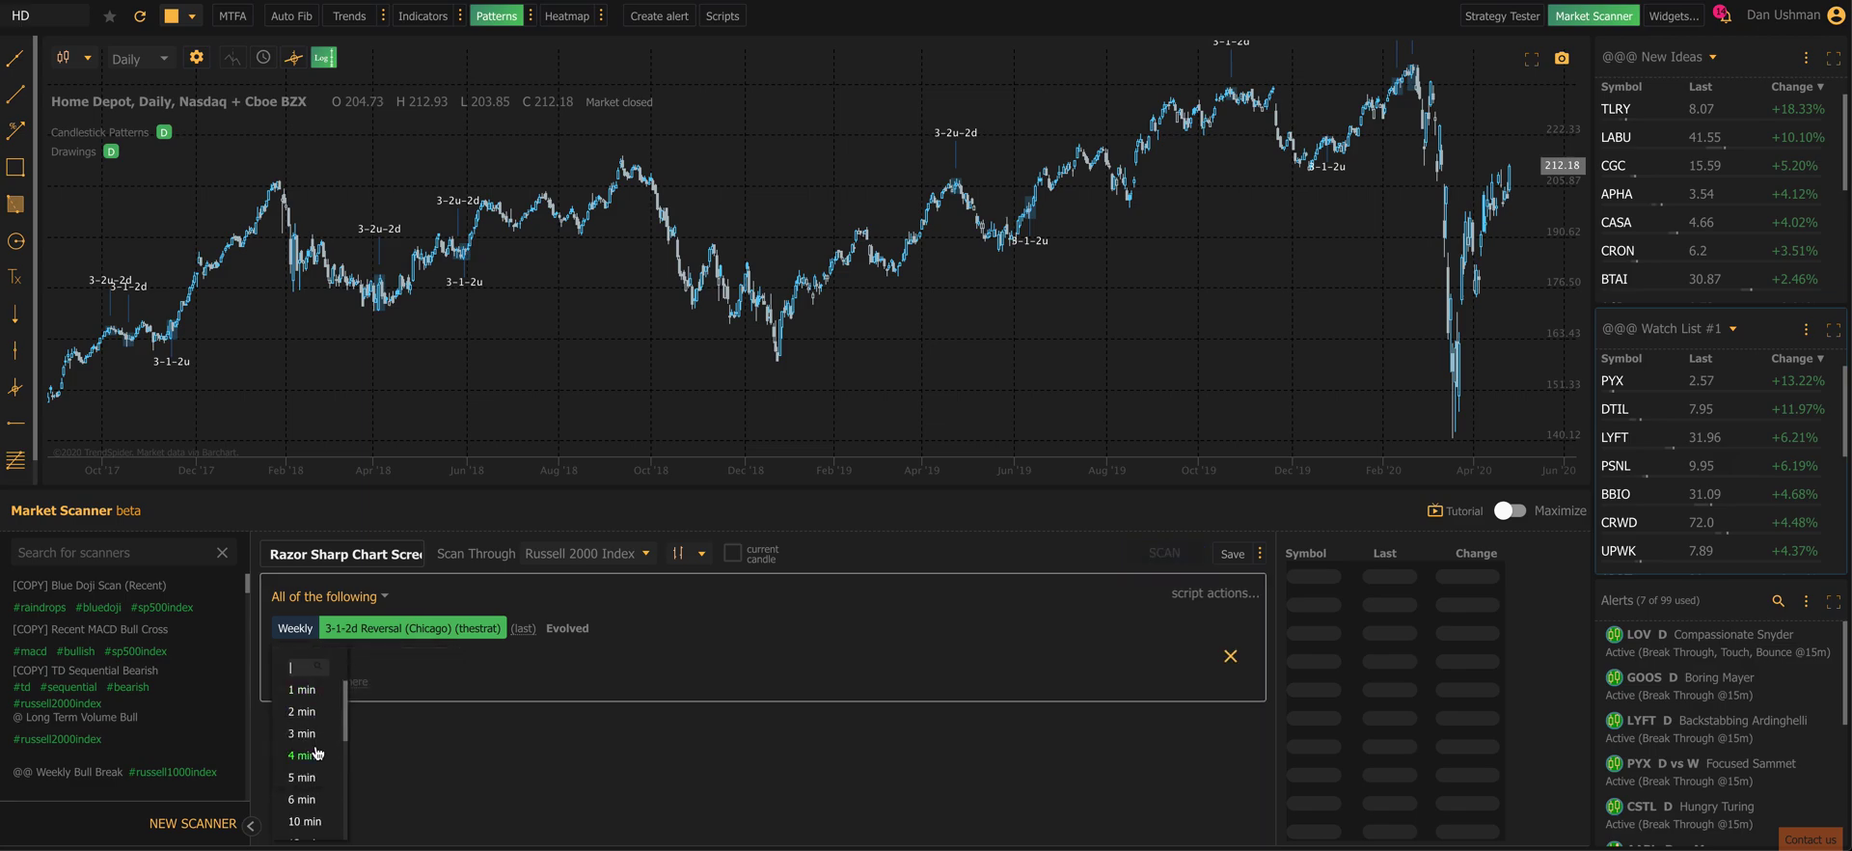
{"action": "scroll", "coordinate": [318, 753], "scroll_direction": "down", "scroll_amount": 3}
{"action": "left_click", "coordinate": [333, 794]}
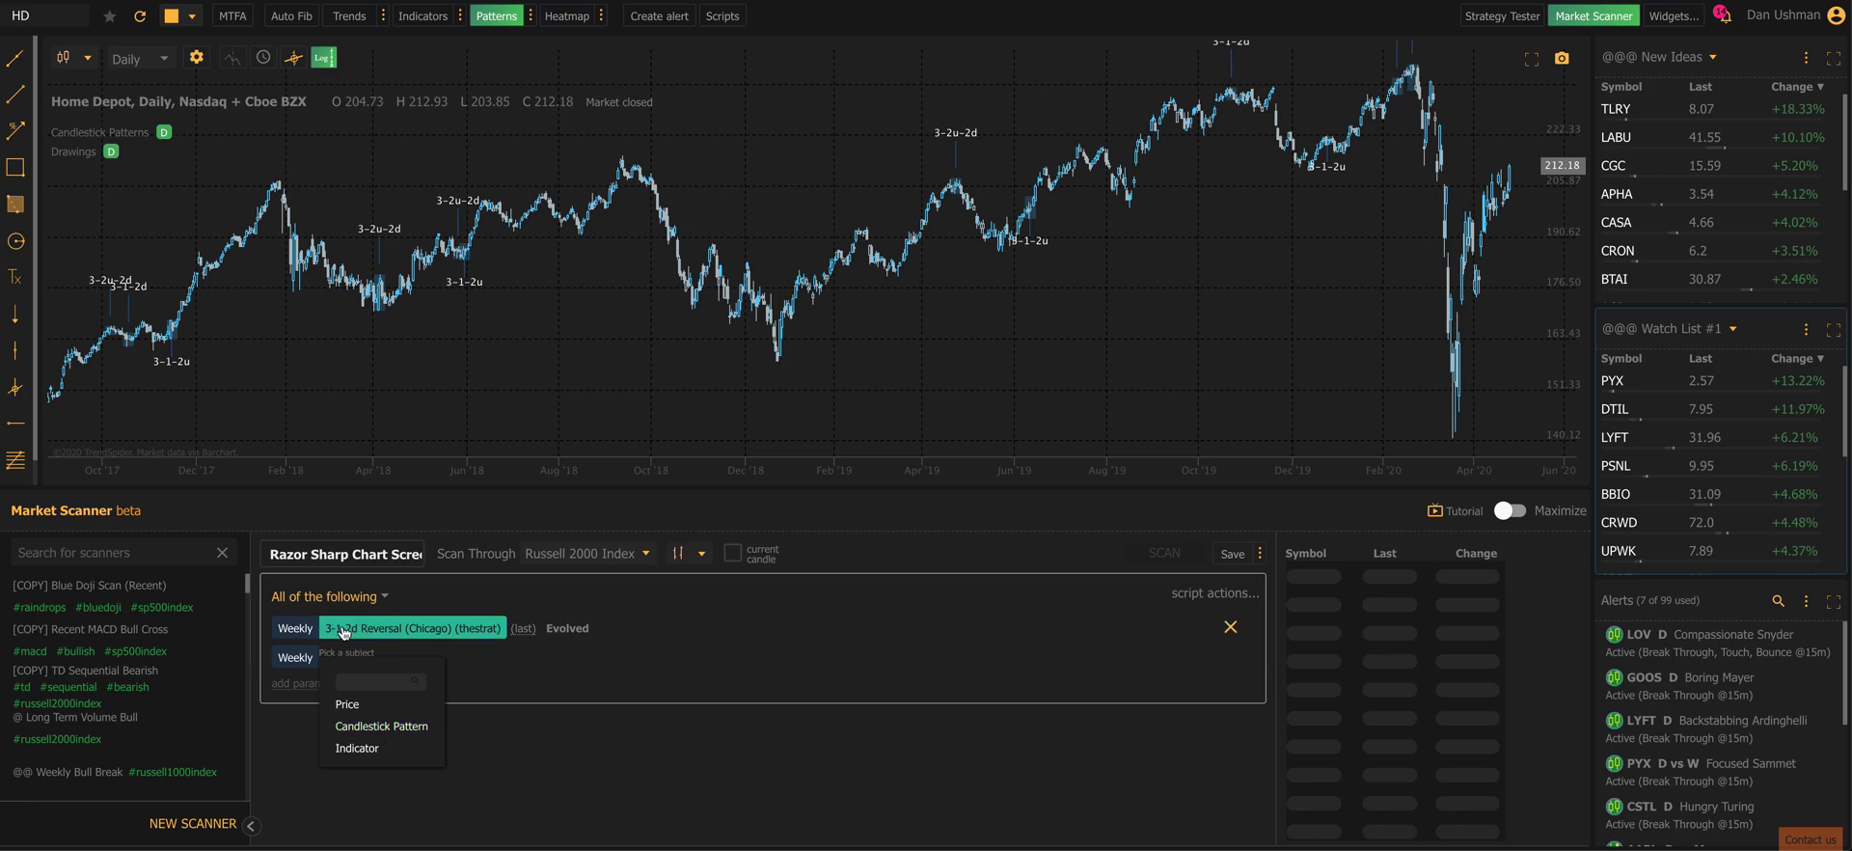
{"action": "left_click", "coordinate": [368, 727]}
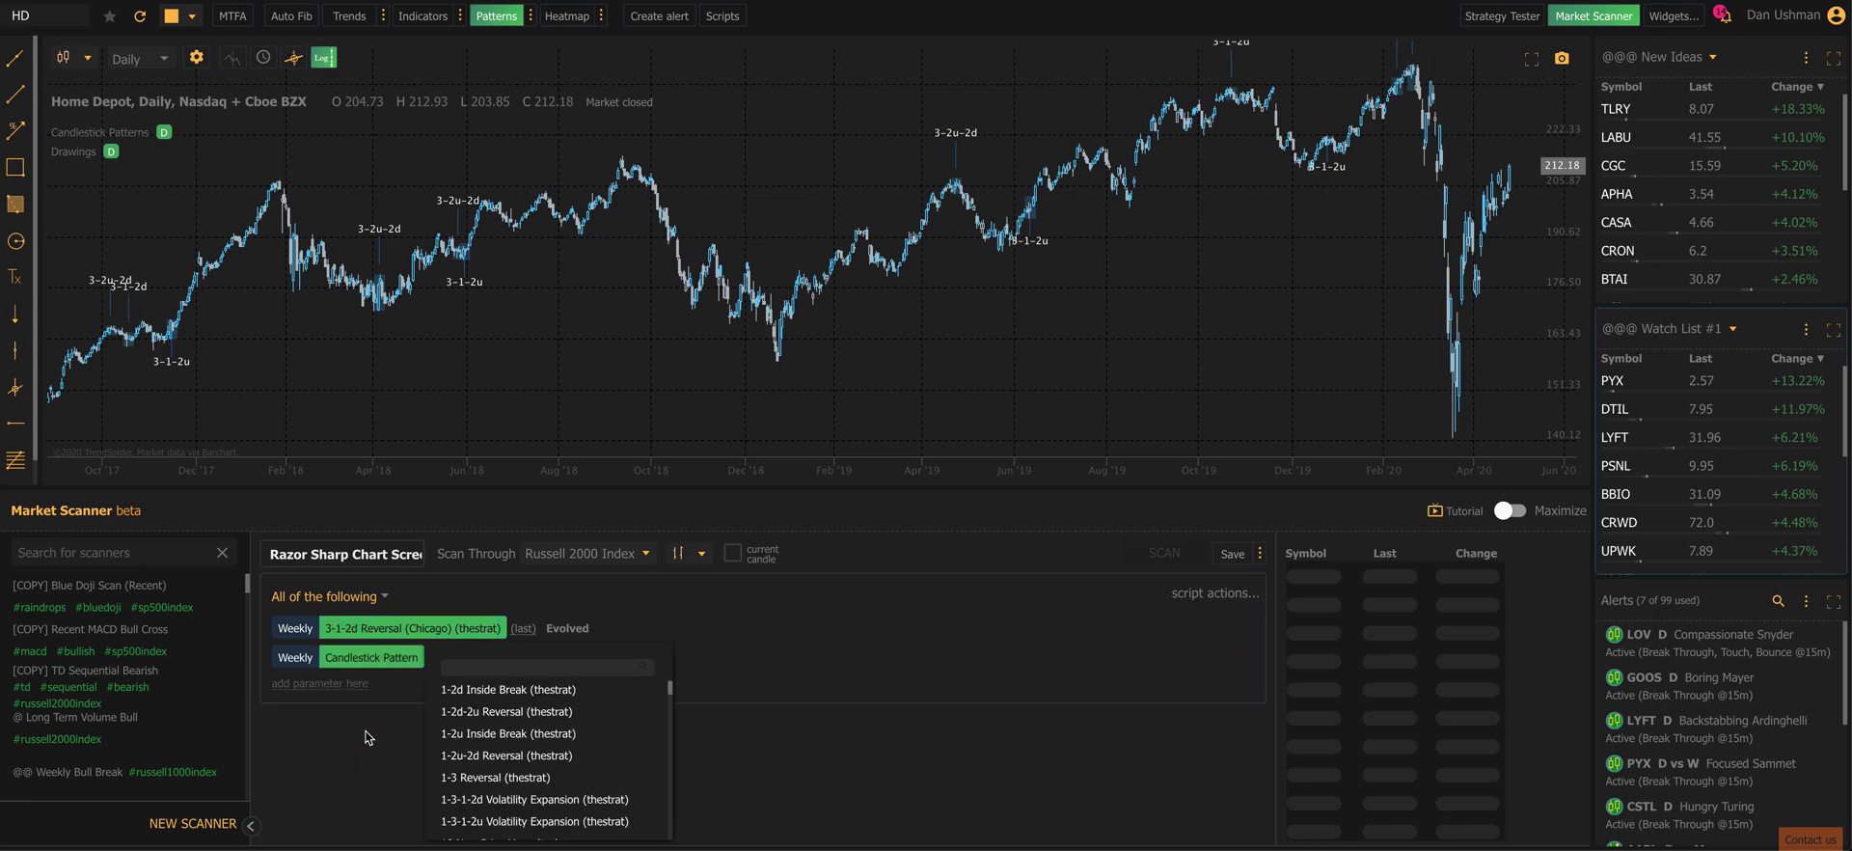
{"action": "type", "text": "3-1-2"}
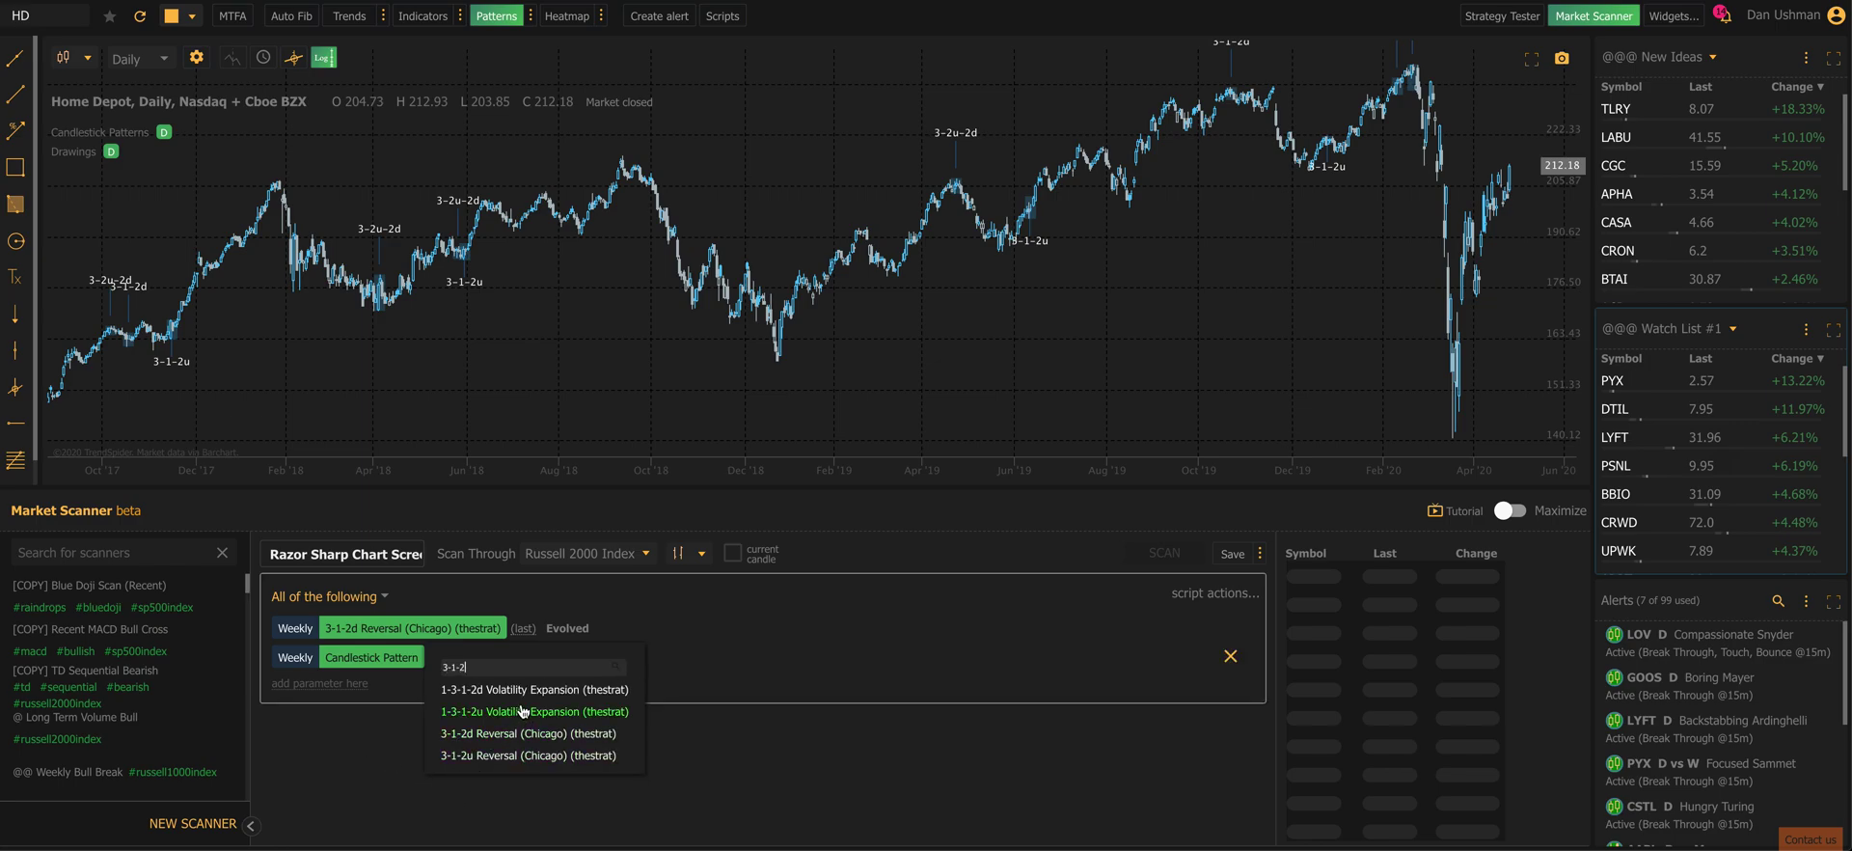
{"action": "left_click", "coordinate": [522, 712]}
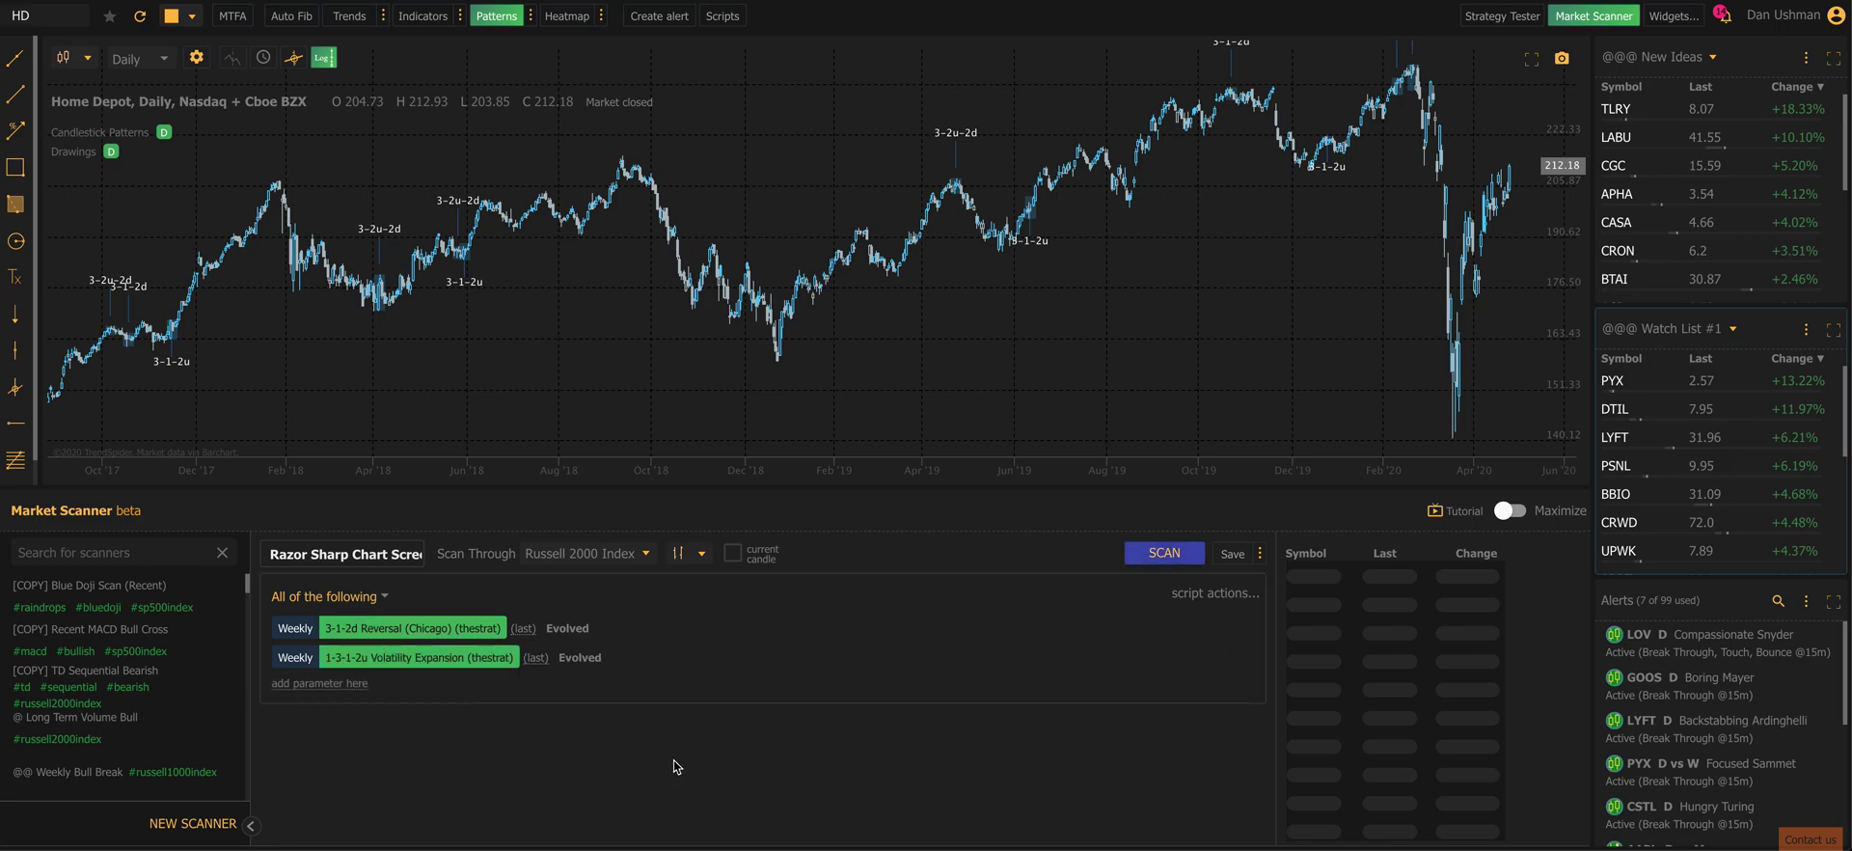
Set the scan to match any of the conditions with the current candle included, and run it.
{"action": "left_click", "coordinate": [357, 600]}
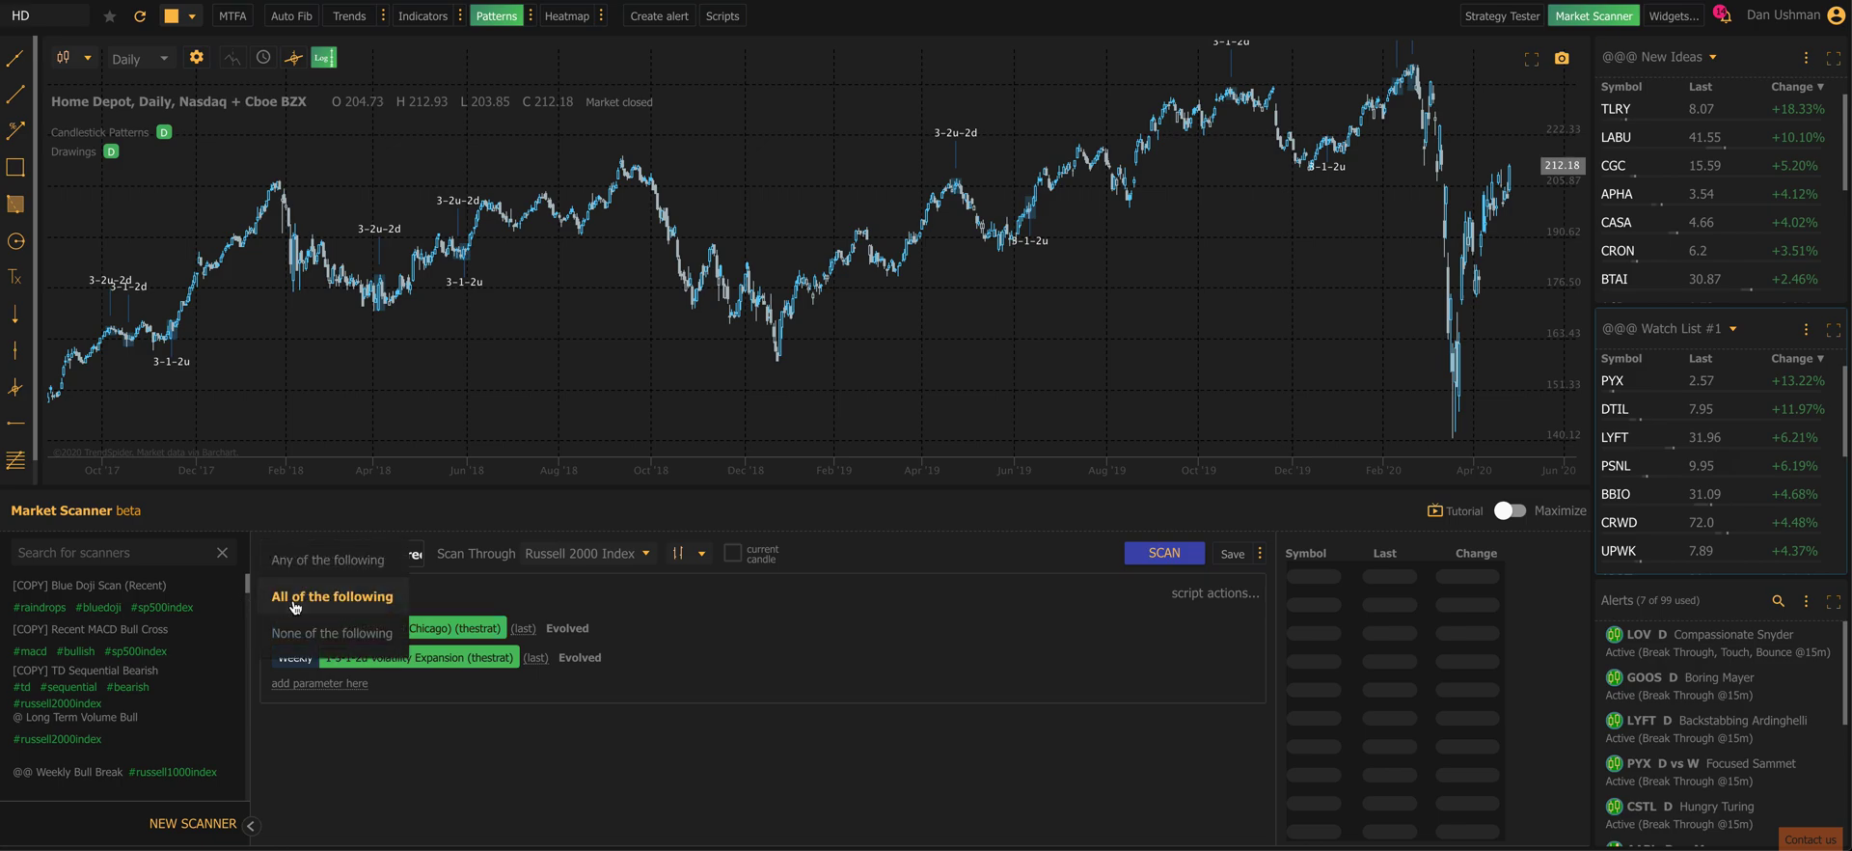
{"action": "left_click", "coordinate": [371, 576]}
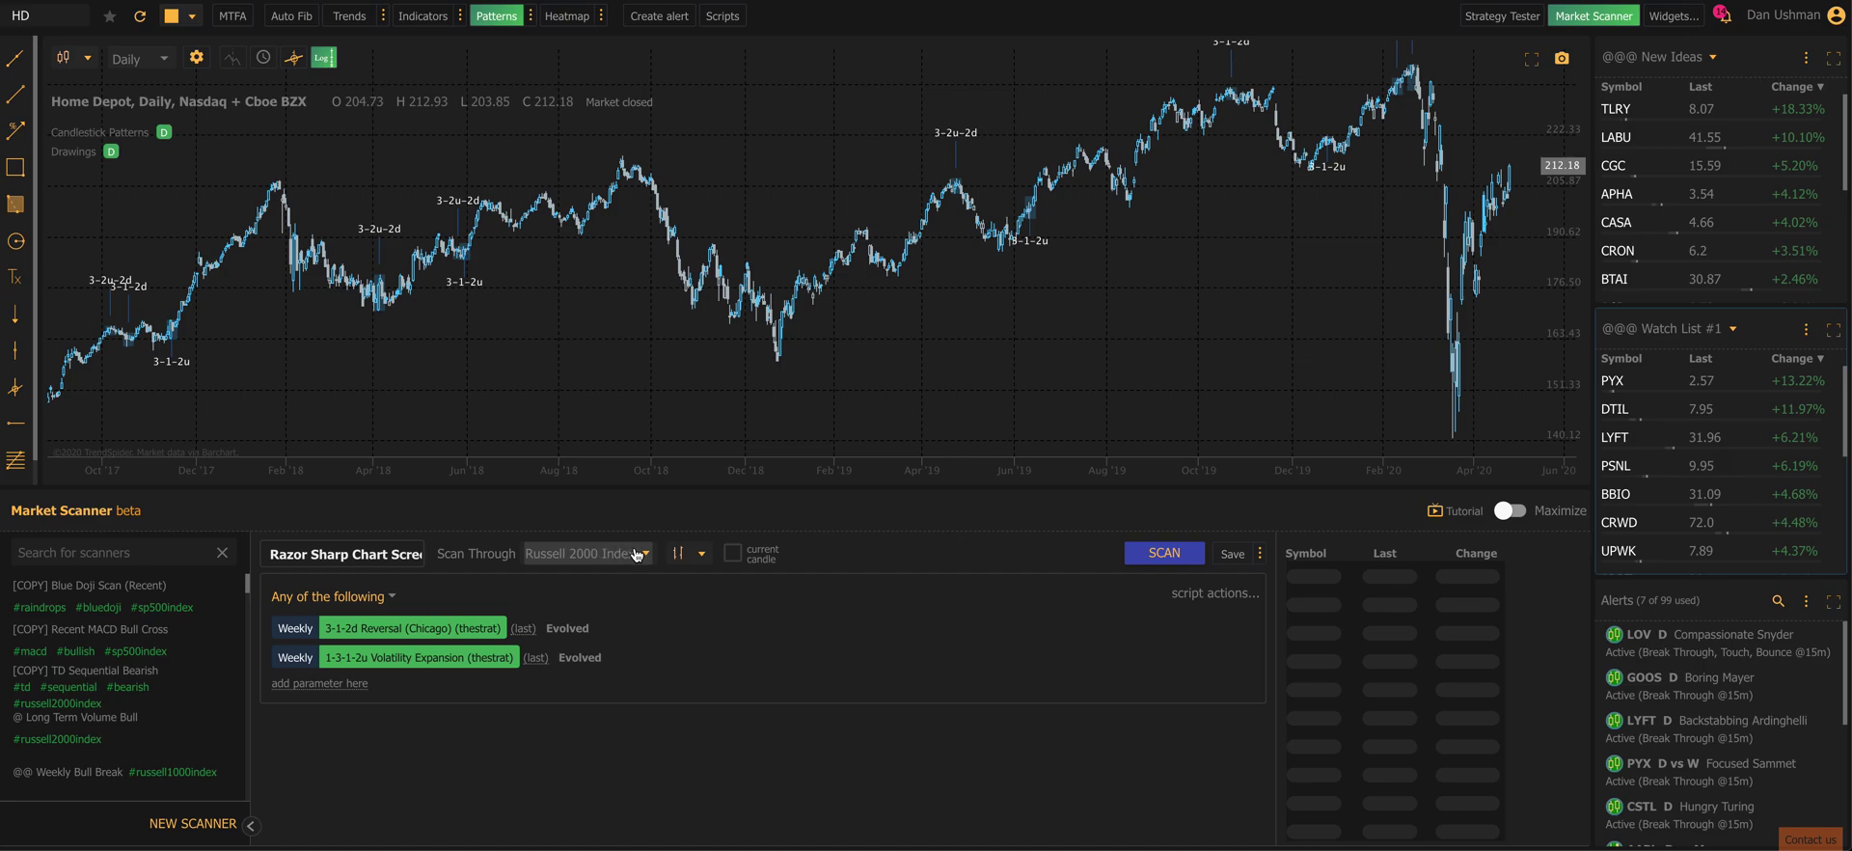
{"action": "left_click", "coordinate": [757, 568]}
{"action": "left_click", "coordinate": [757, 568]}
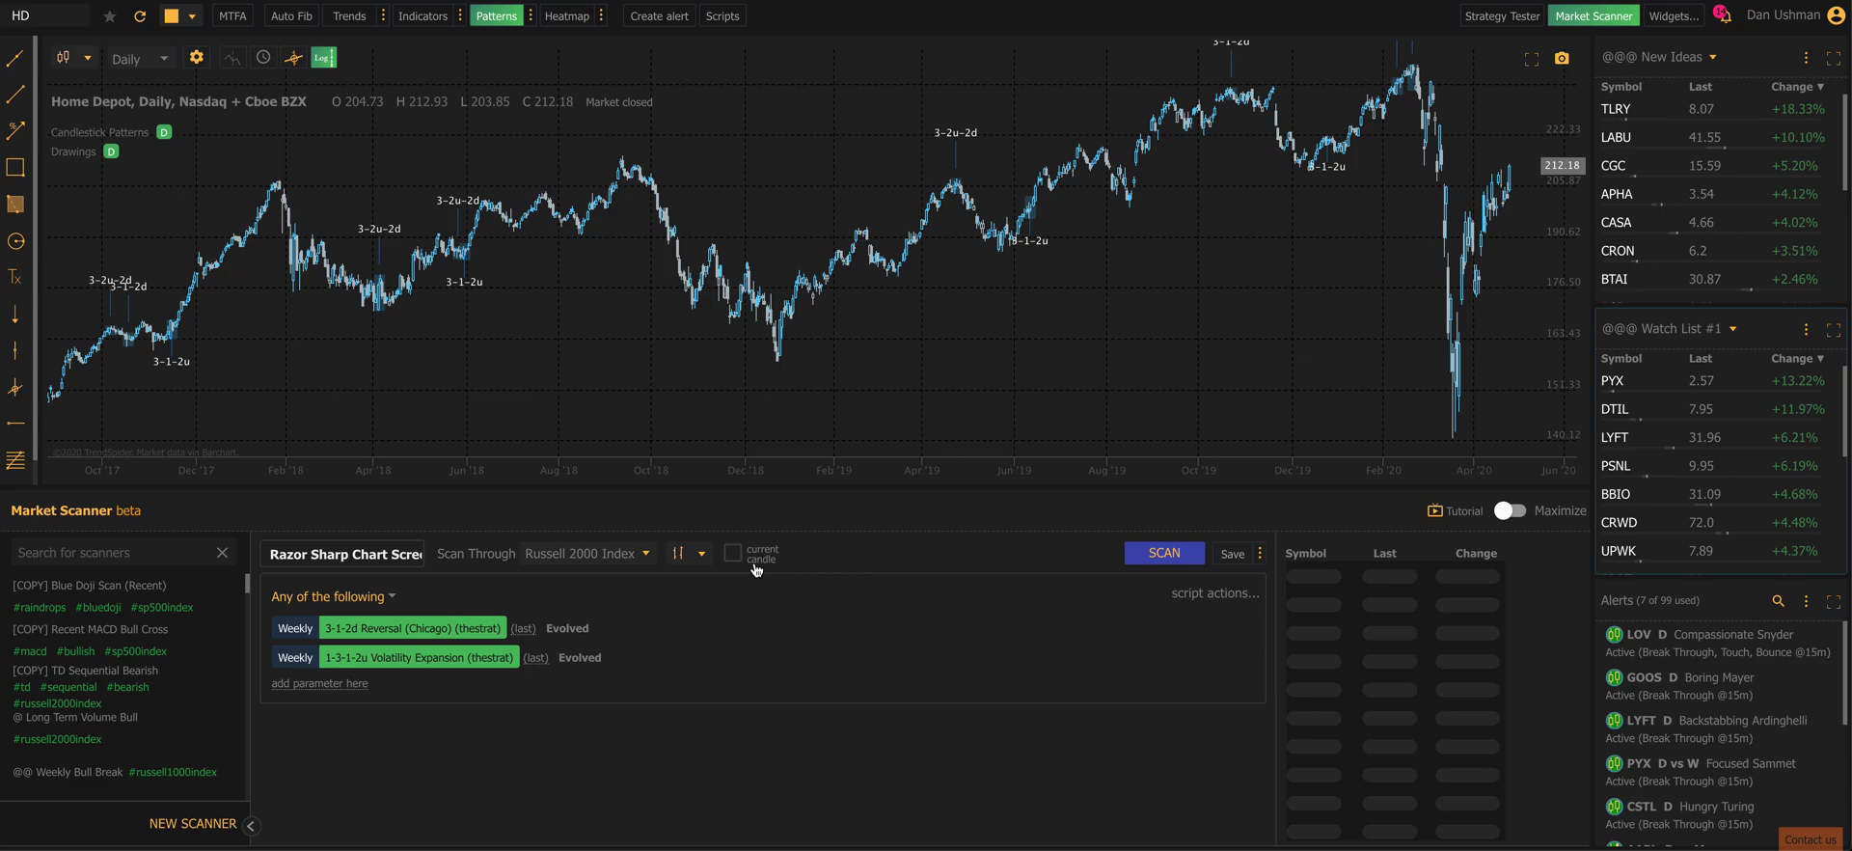
{"action": "left_click", "coordinate": [756, 568]}
{"action": "left_click", "coordinate": [1164, 553]}
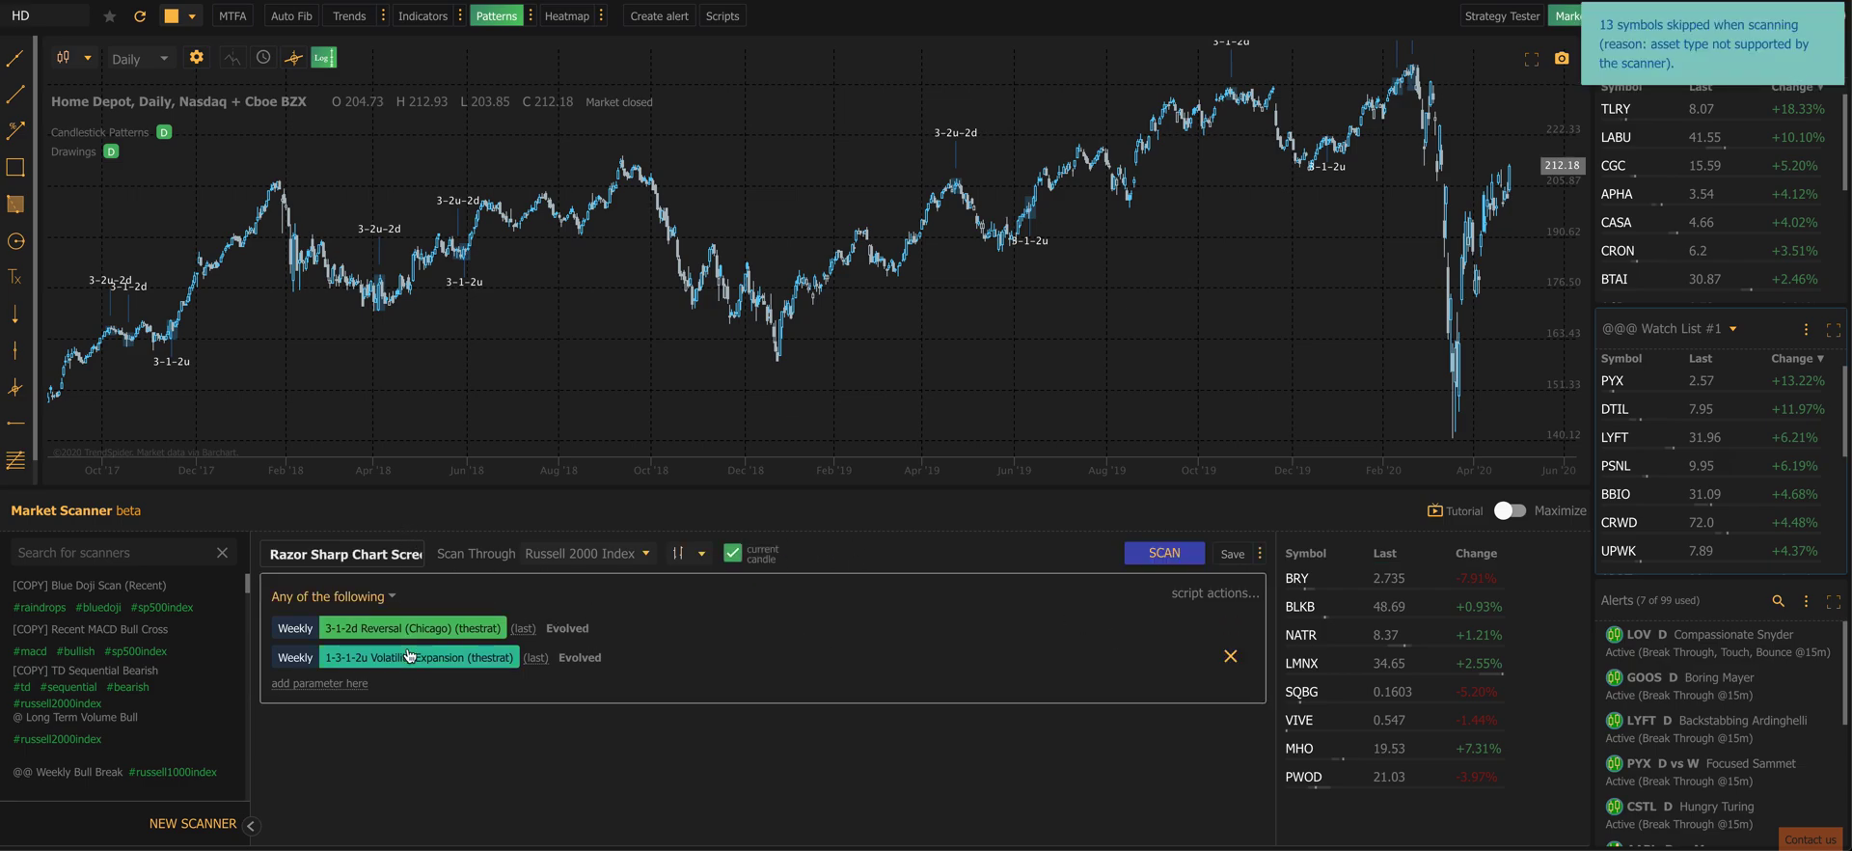
Chart the scan results BRY and BLKB, and show the BLKB chart in the Weekly time frame.
{"action": "left_click", "coordinate": [1328, 581]}
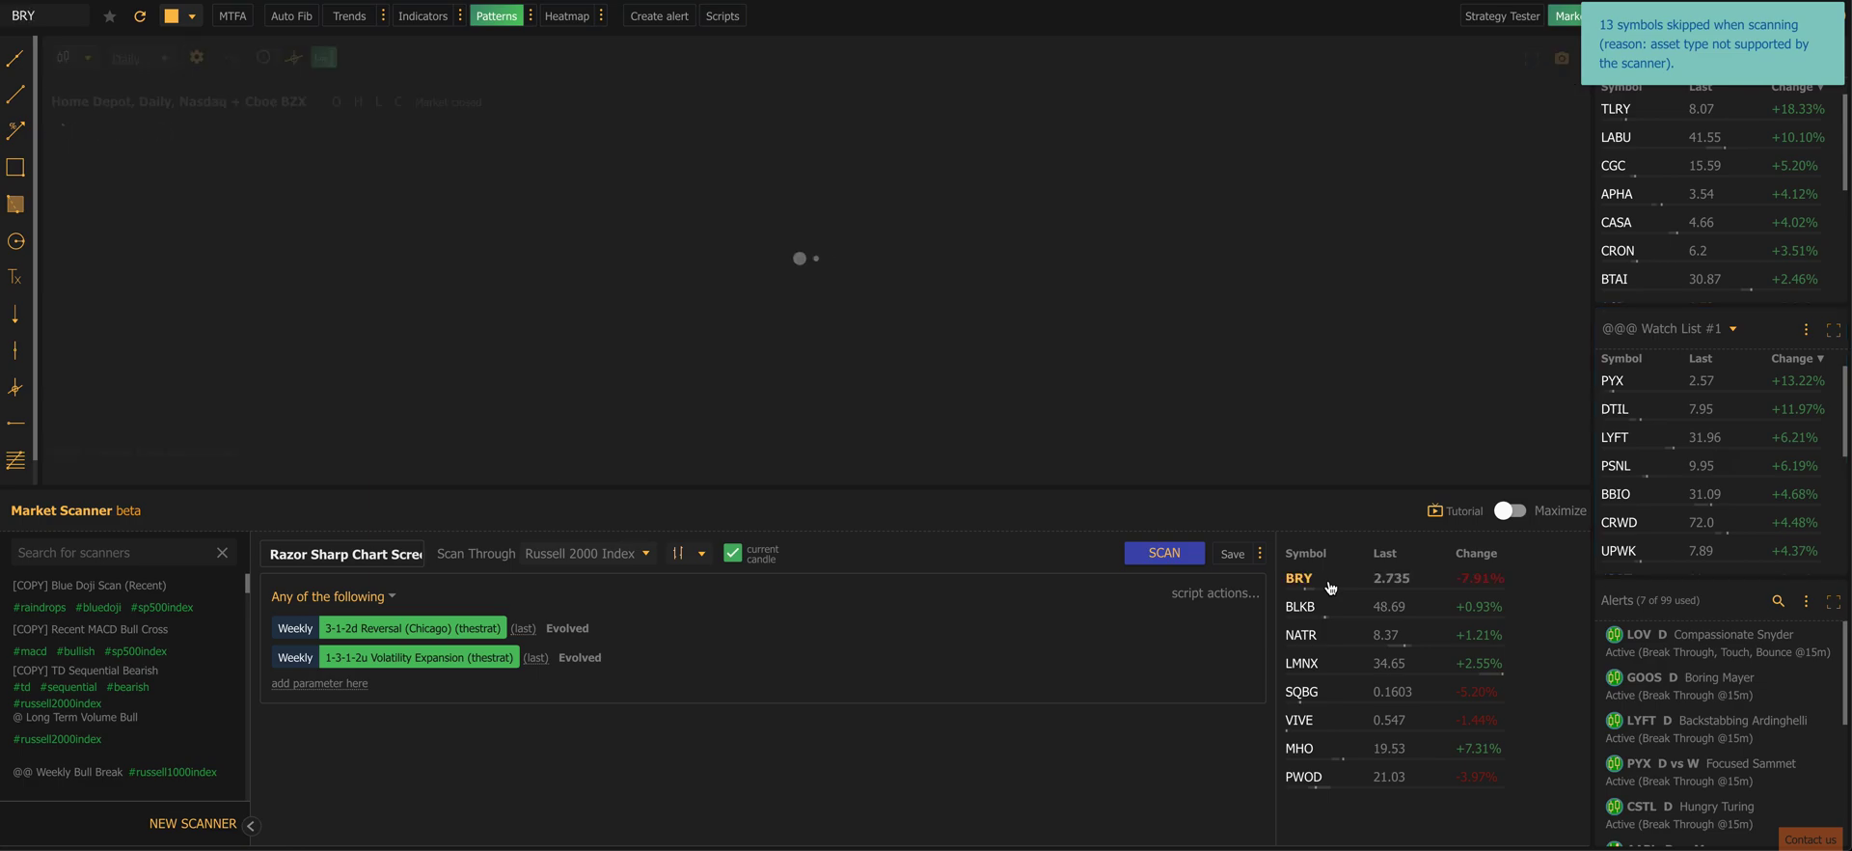
{"action": "left_click", "coordinate": [1330, 608]}
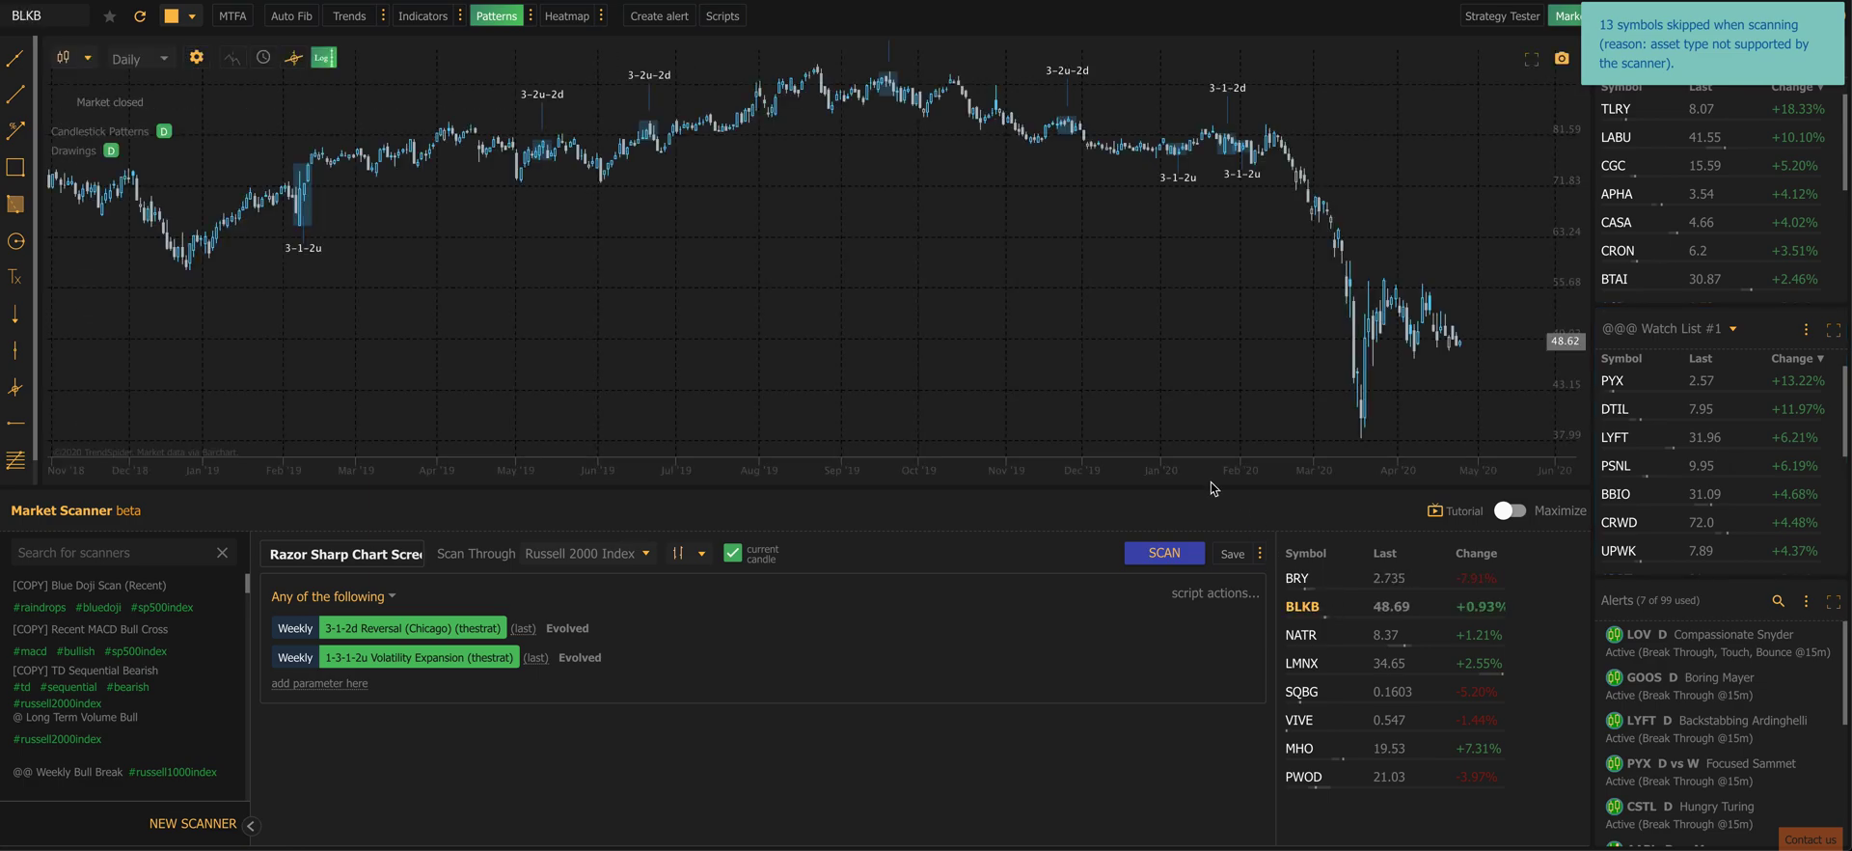
{"action": "left_click", "coordinate": [129, 58]}
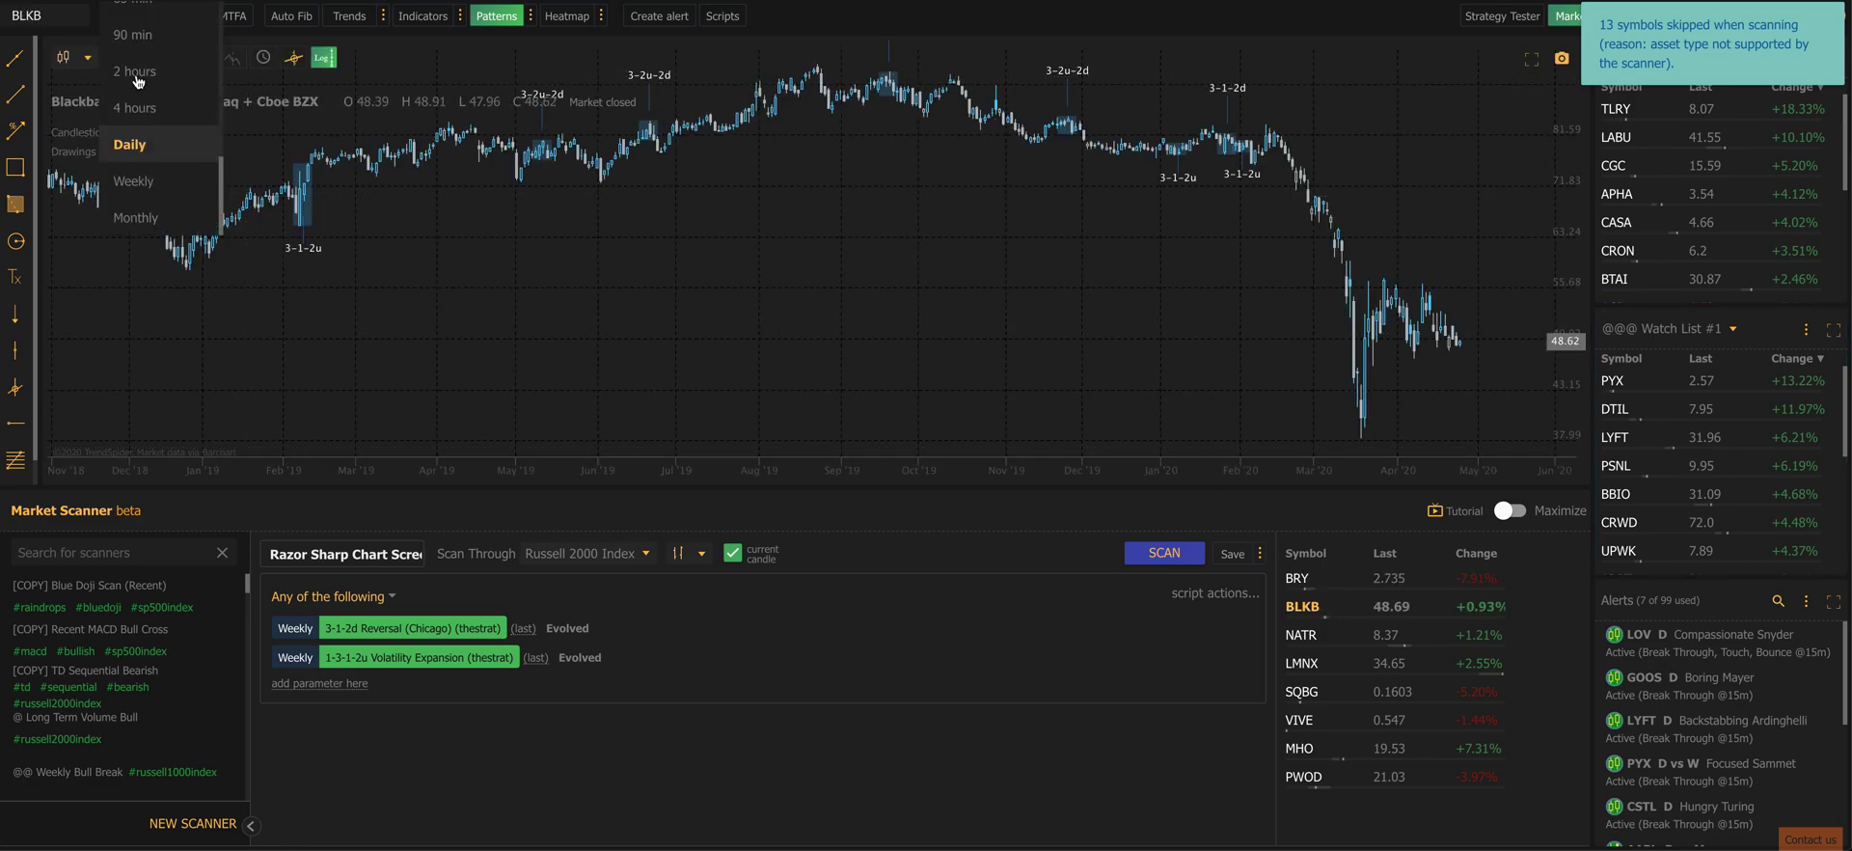
{"action": "left_click", "coordinate": [144, 177]}
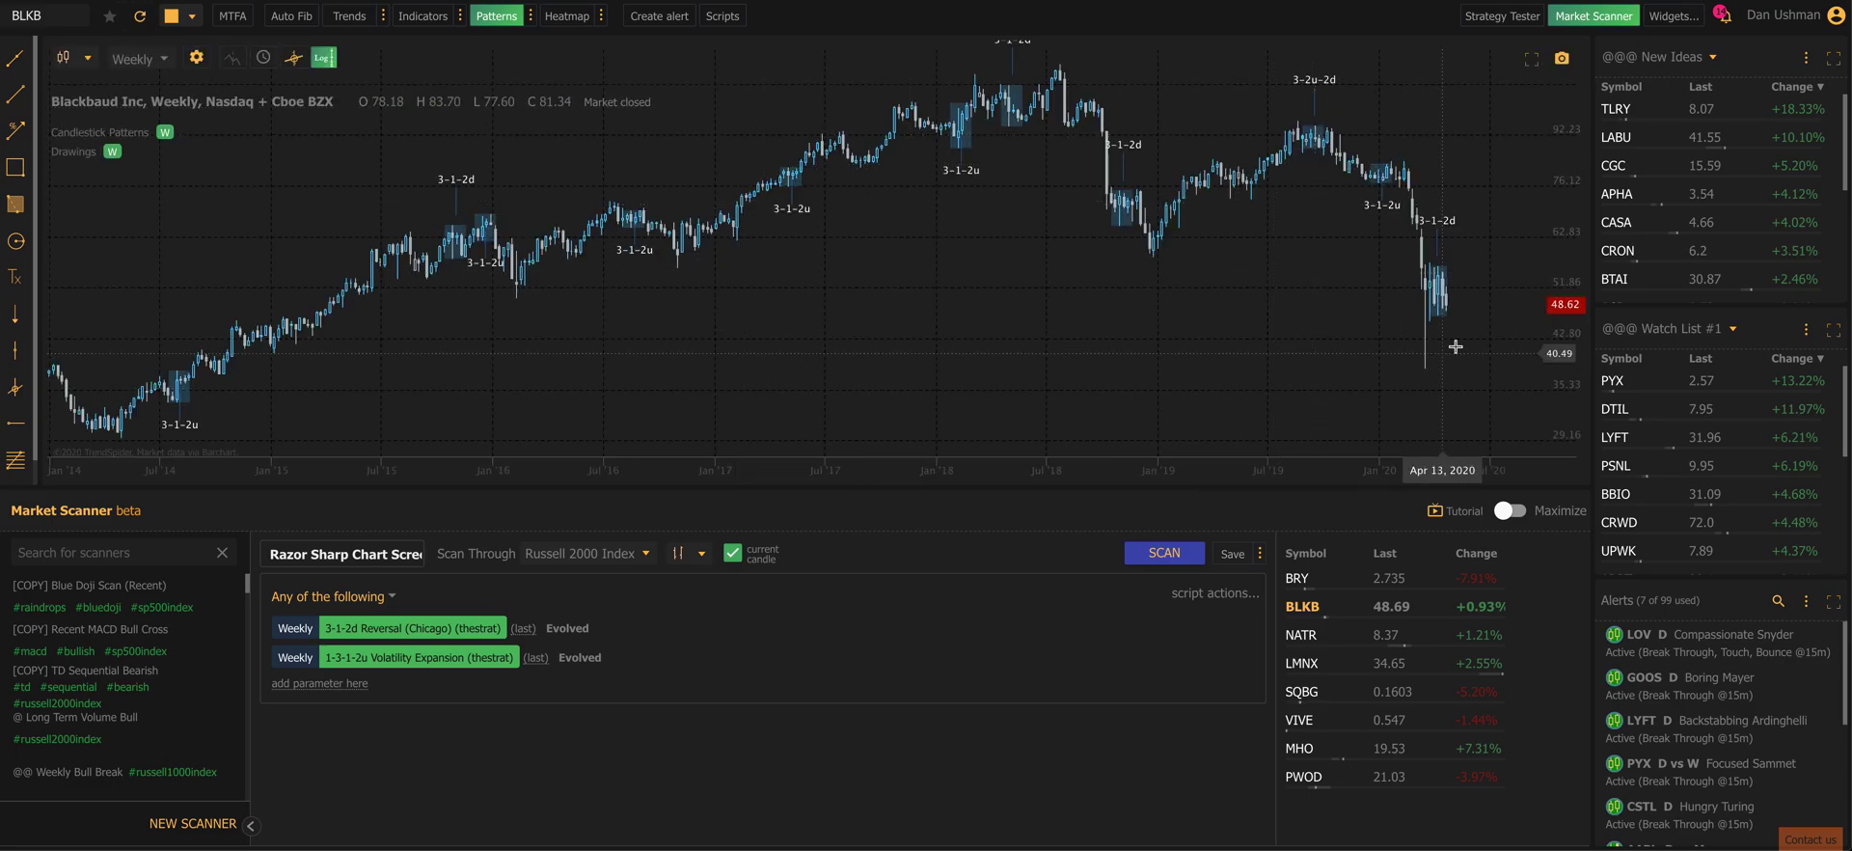
{"action": "scroll", "coordinate": [1078, 380], "scroll_direction": "up", "scroll_amount": 3}
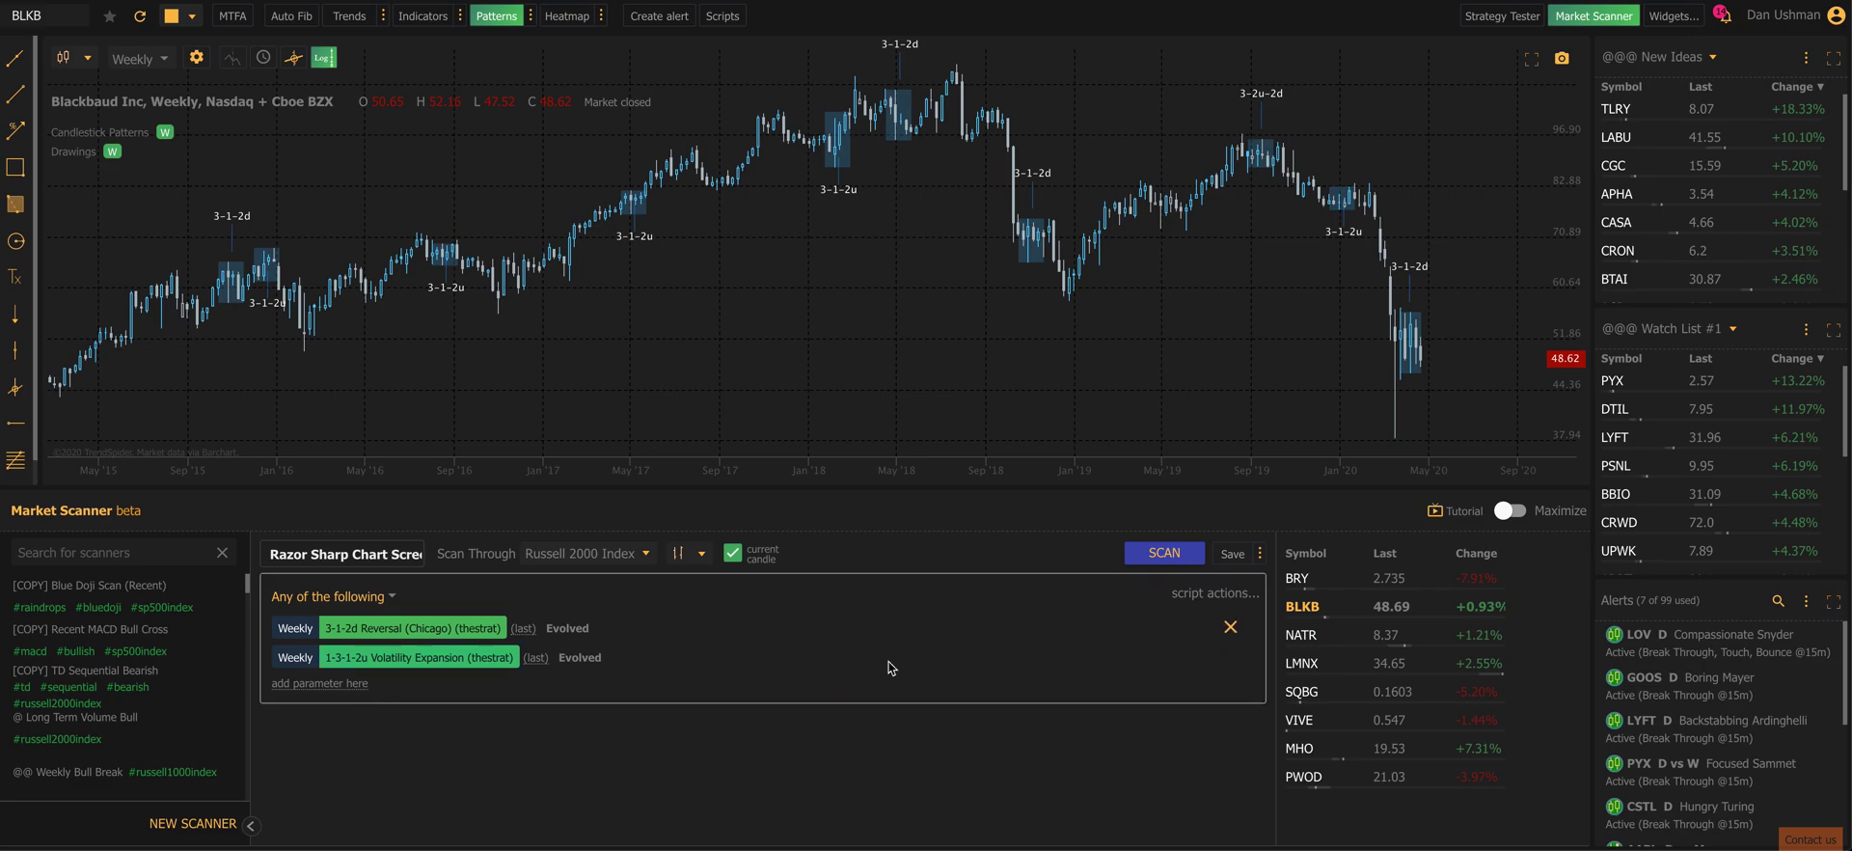
Remove the 1-3-1-2u Volatility Expansion condition and make the scan match all of the following.
{"action": "left_click", "coordinate": [1232, 657]}
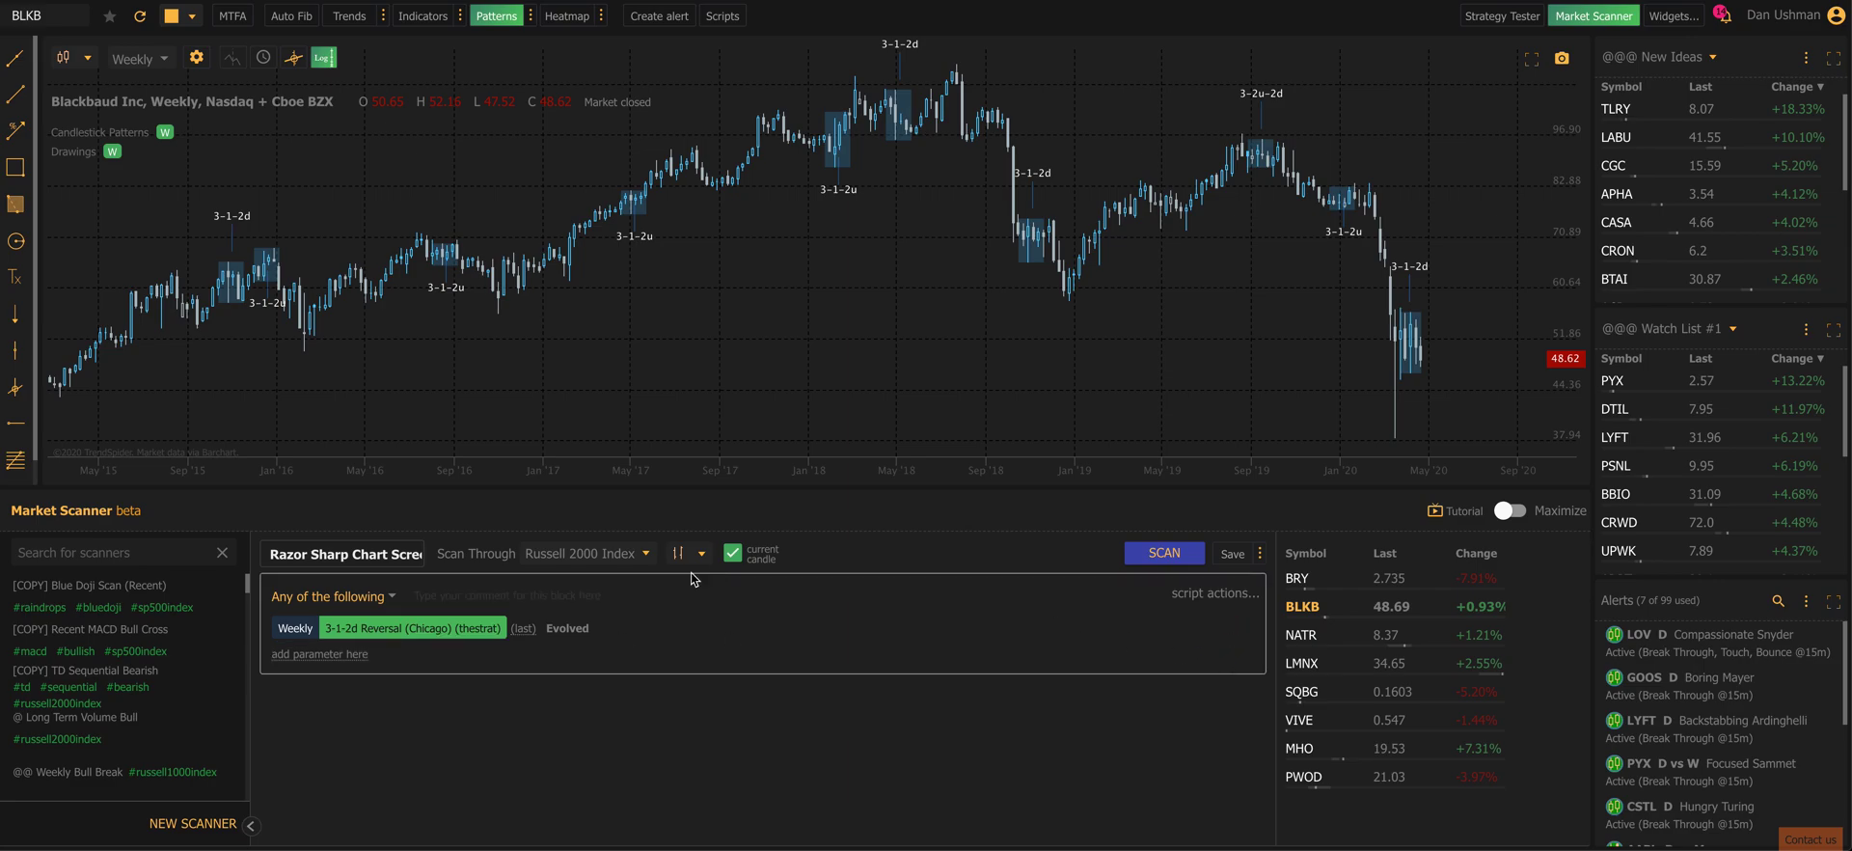
{"action": "left_click", "coordinate": [378, 597]}
{"action": "left_click", "coordinate": [378, 631]}
Add a Daily scan condition requiring the last closing price to have increased.
{"action": "left_click", "coordinate": [336, 656]}
{"action": "left_click", "coordinate": [336, 670]}
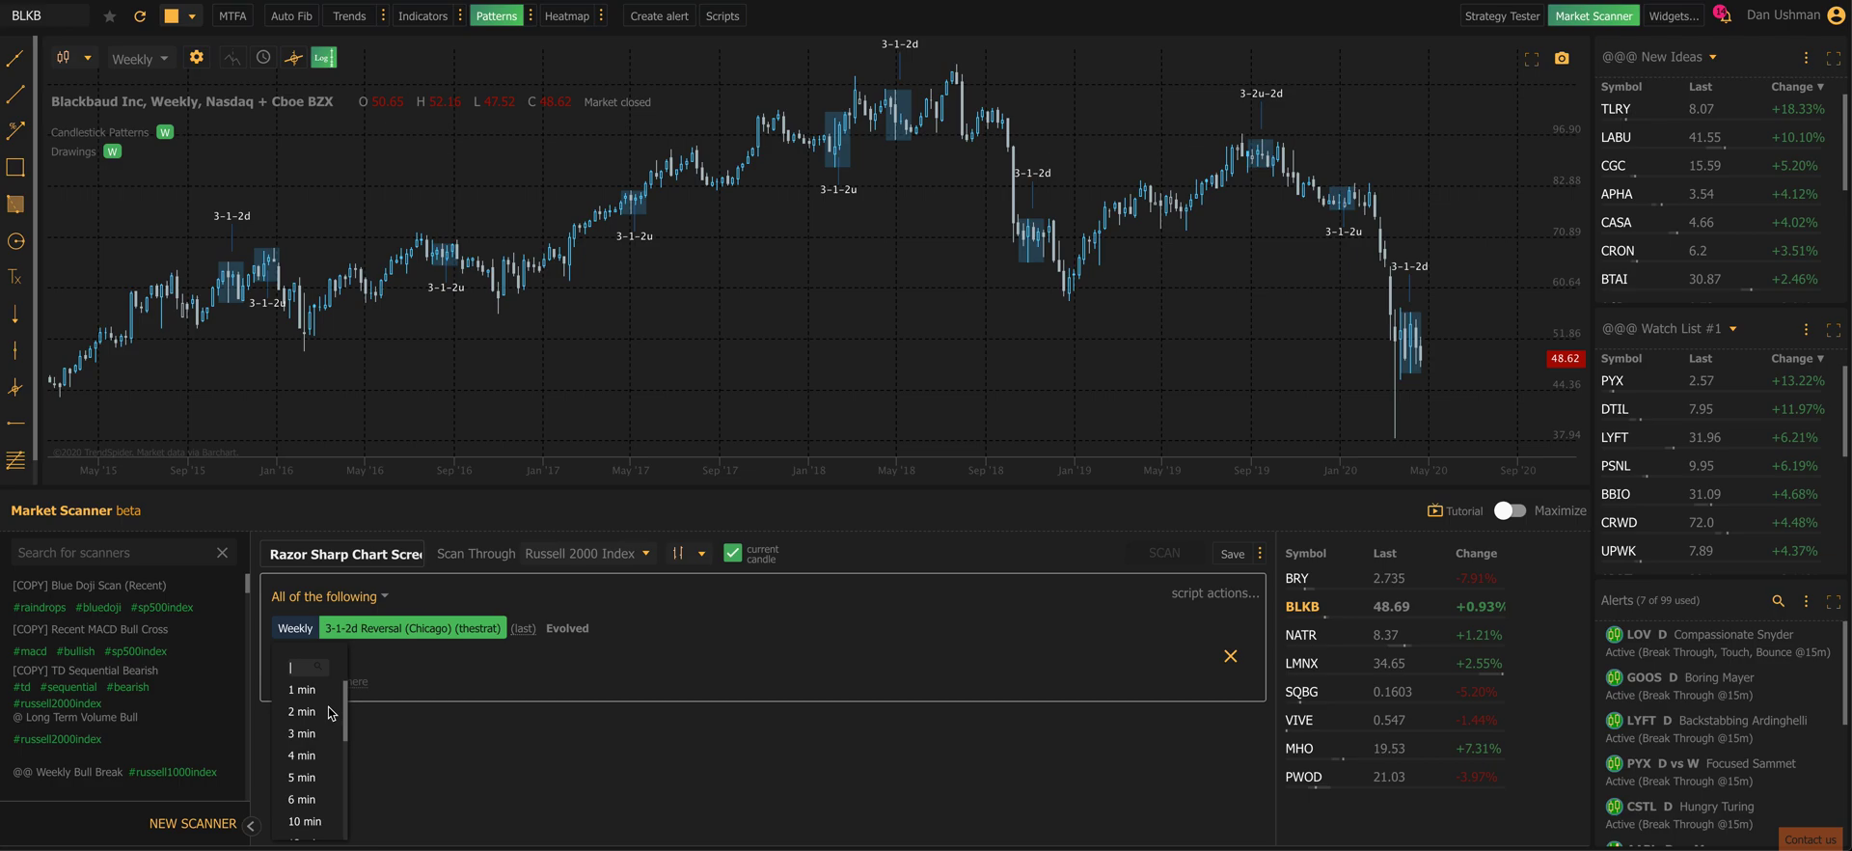
{"action": "scroll", "coordinate": [302, 762], "scroll_direction": "down", "scroll_amount": 3}
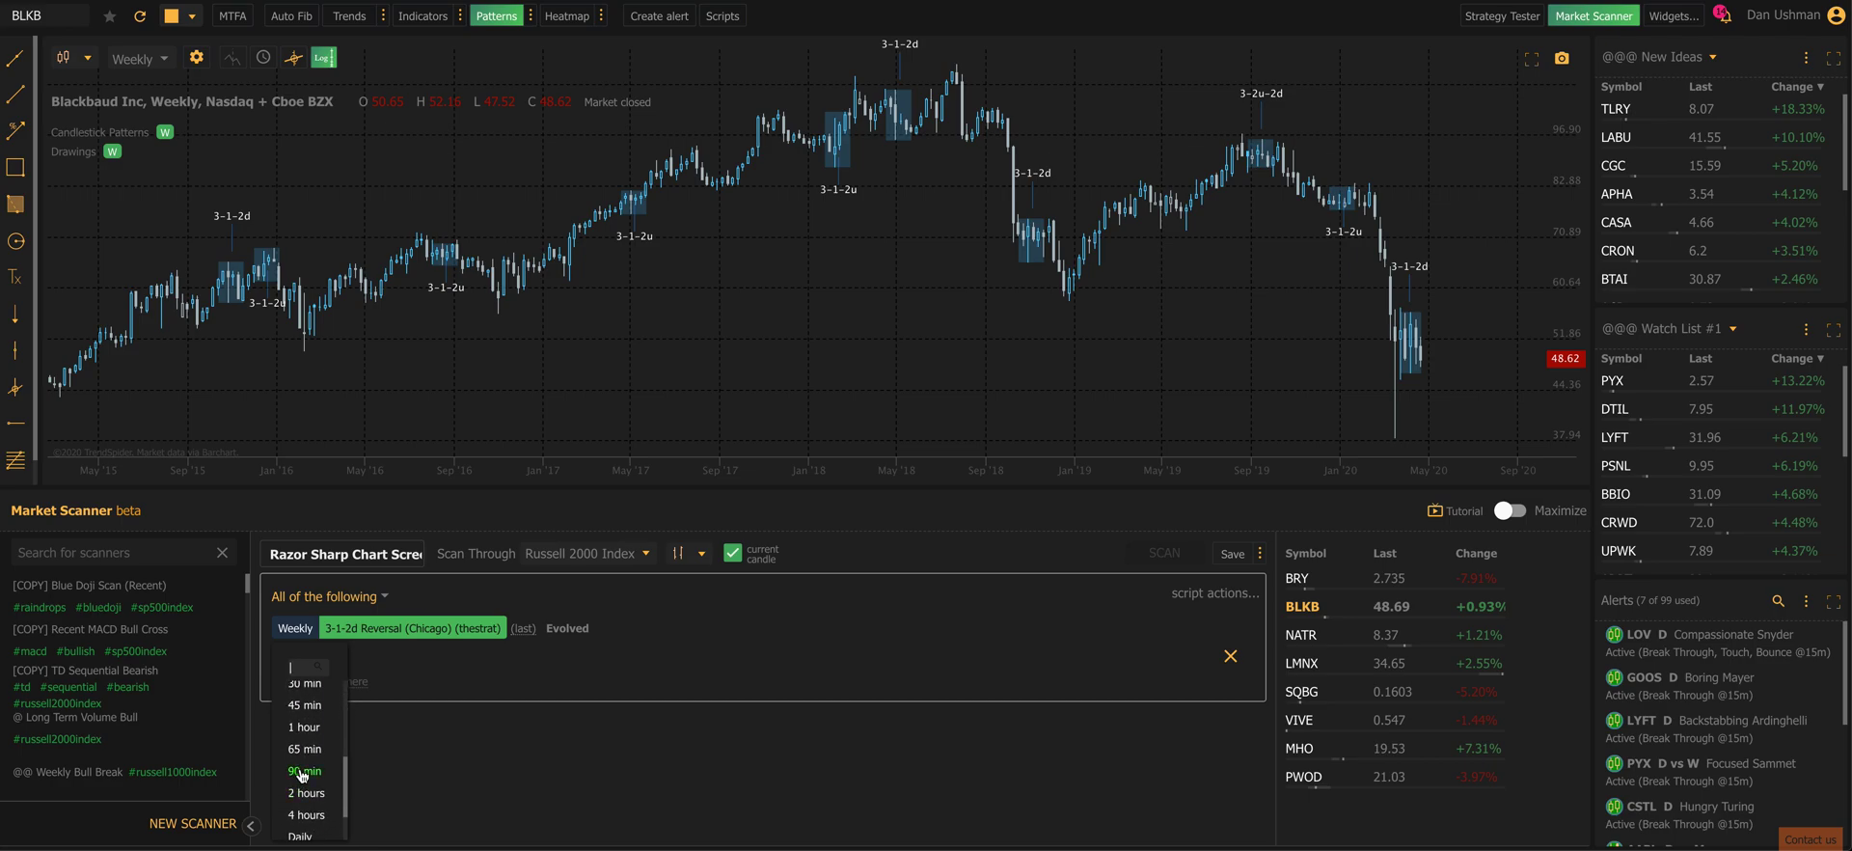
{"action": "scroll", "coordinate": [301, 775], "scroll_direction": "down", "scroll_amount": 2}
{"action": "left_click", "coordinate": [305, 778]}
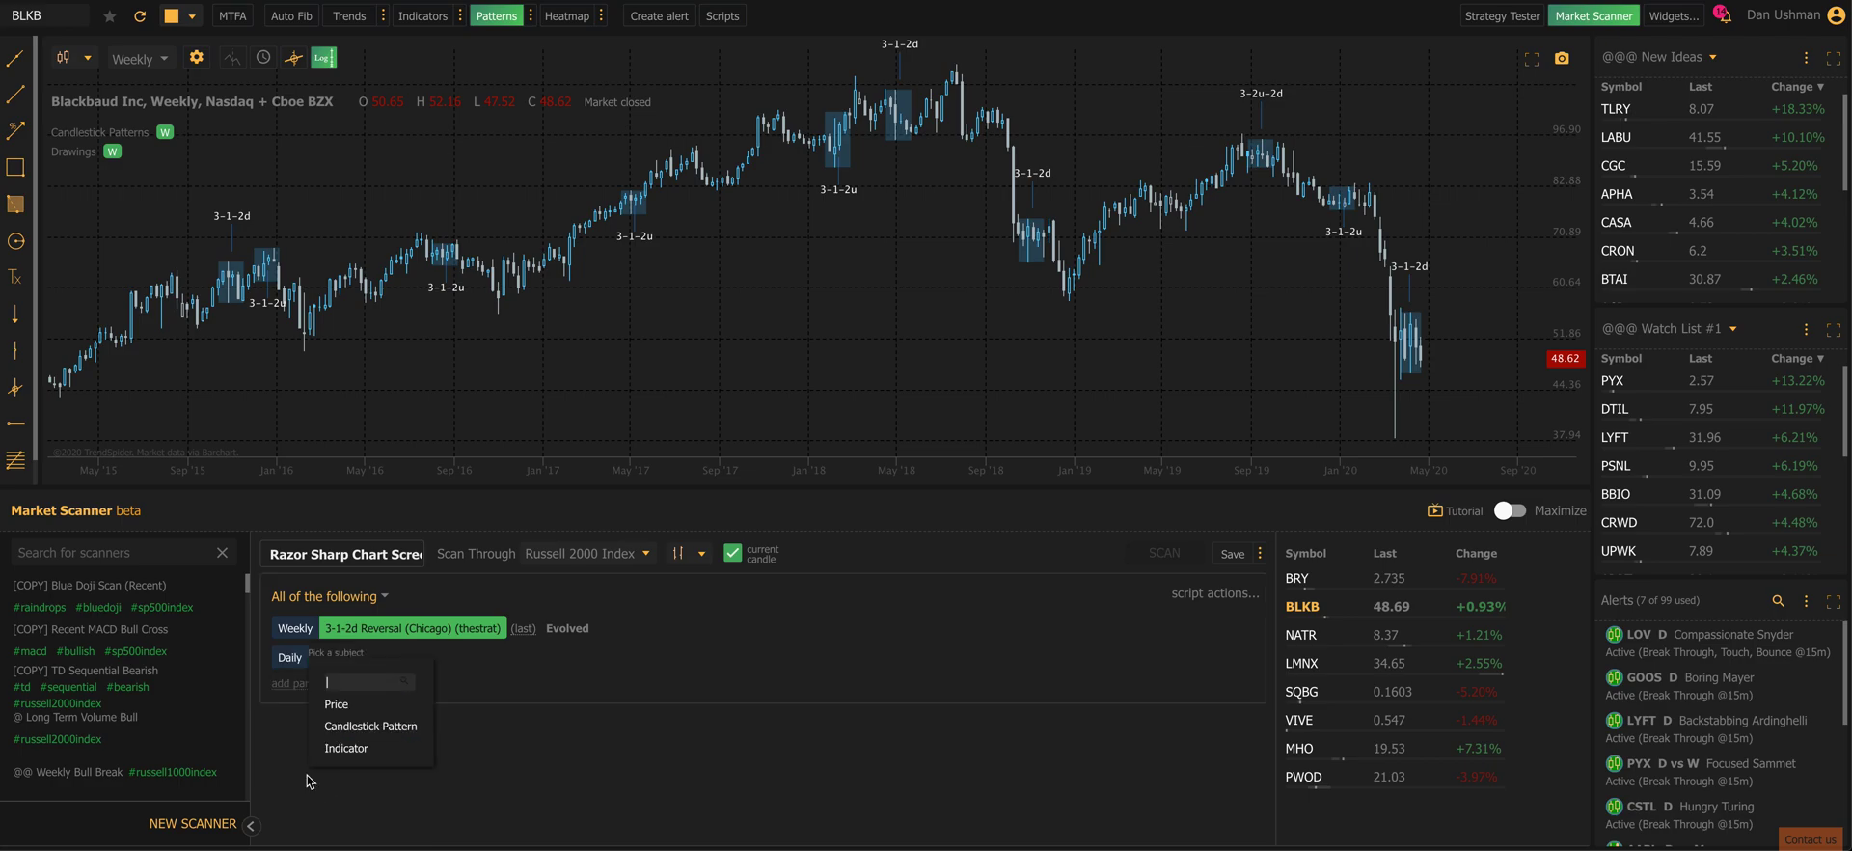
{"action": "left_click", "coordinate": [335, 705]}
{"action": "left_click", "coordinate": [378, 780]}
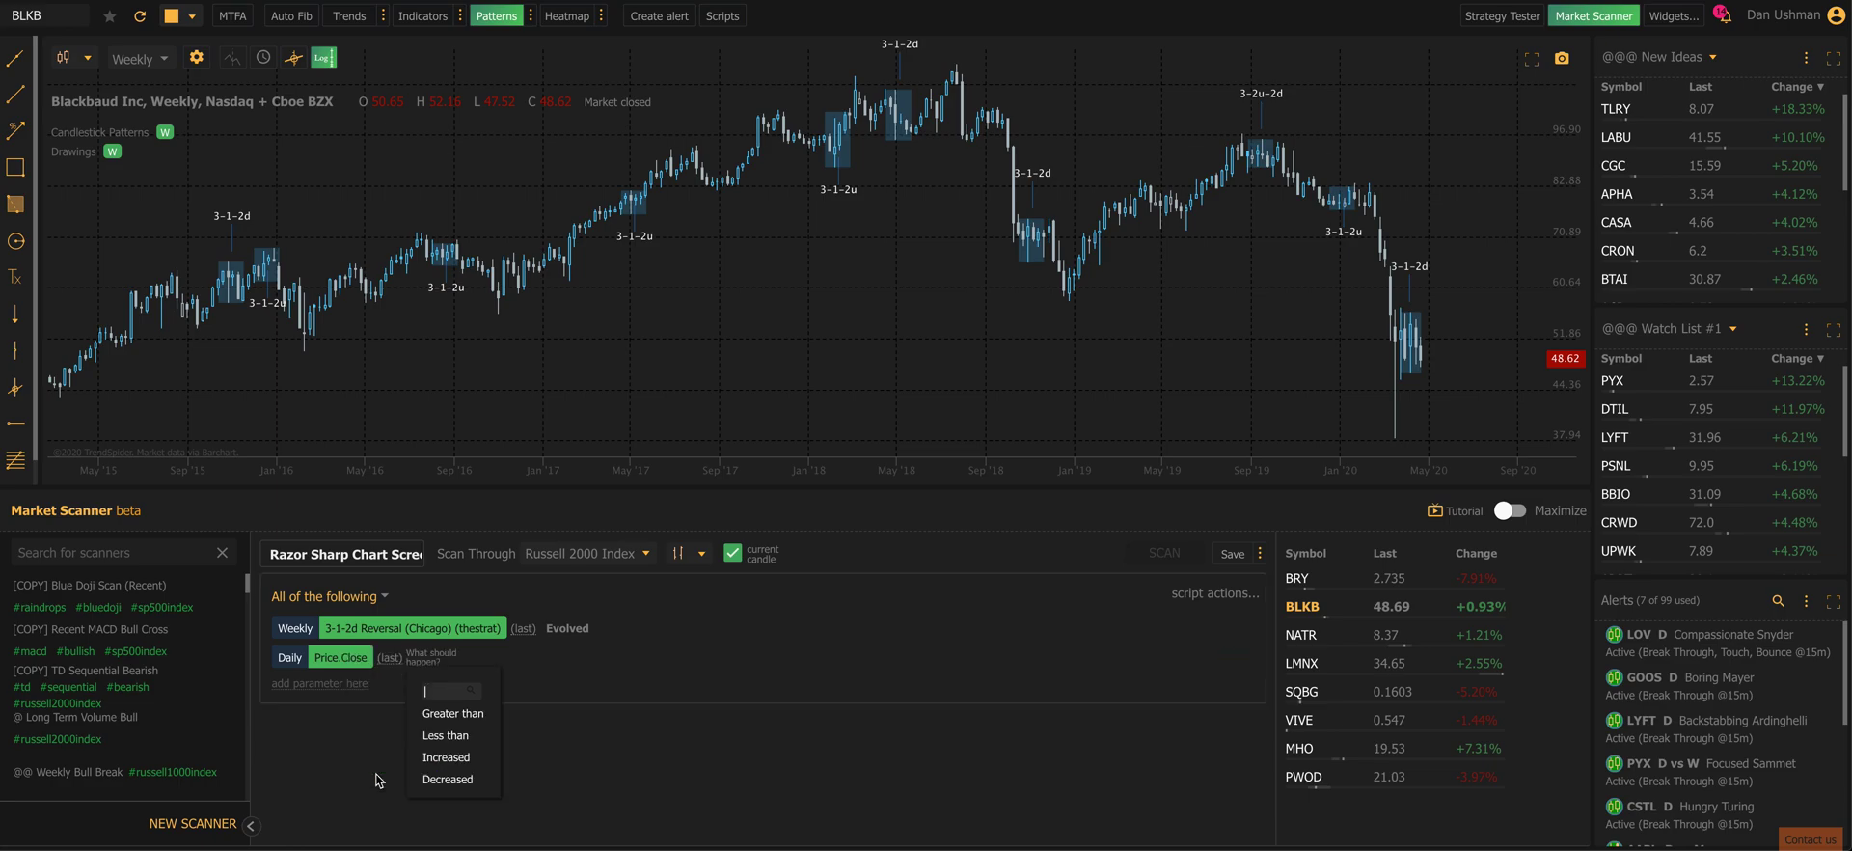
{"action": "left_click", "coordinate": [446, 757]}
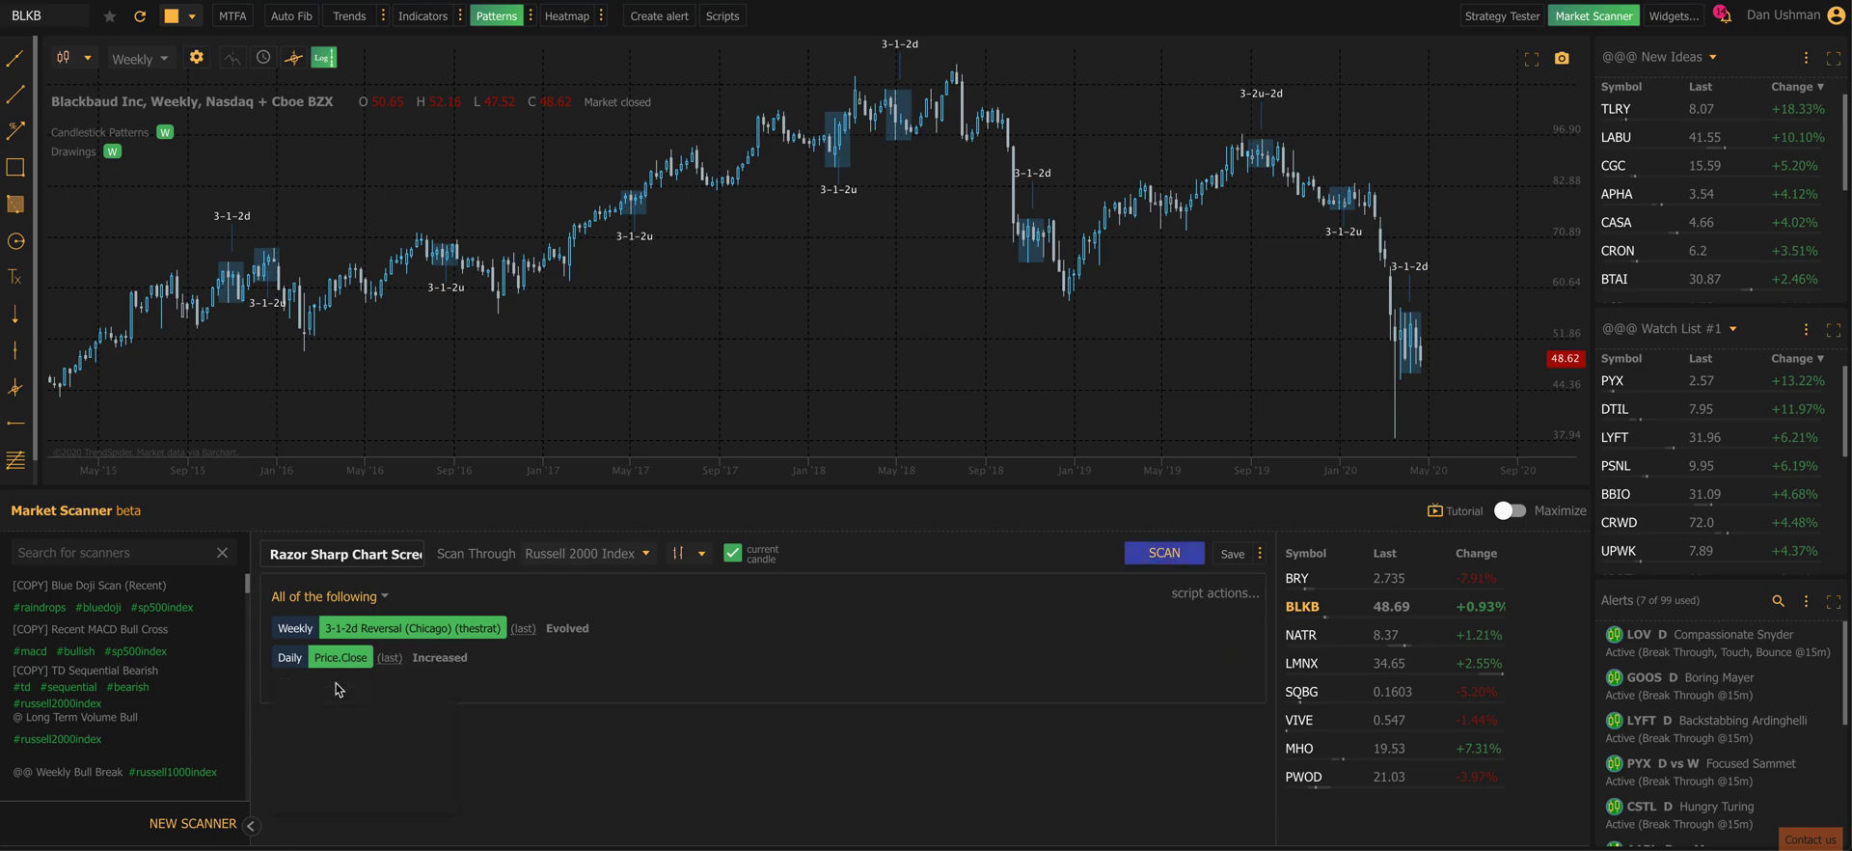
Add a 65 min condition requiring the last closing price to have increased, and run the scan.
{"action": "left_click", "coordinate": [338, 689]}
{"action": "scroll", "coordinate": [318, 762], "scroll_direction": "down", "scroll_amount": 2}
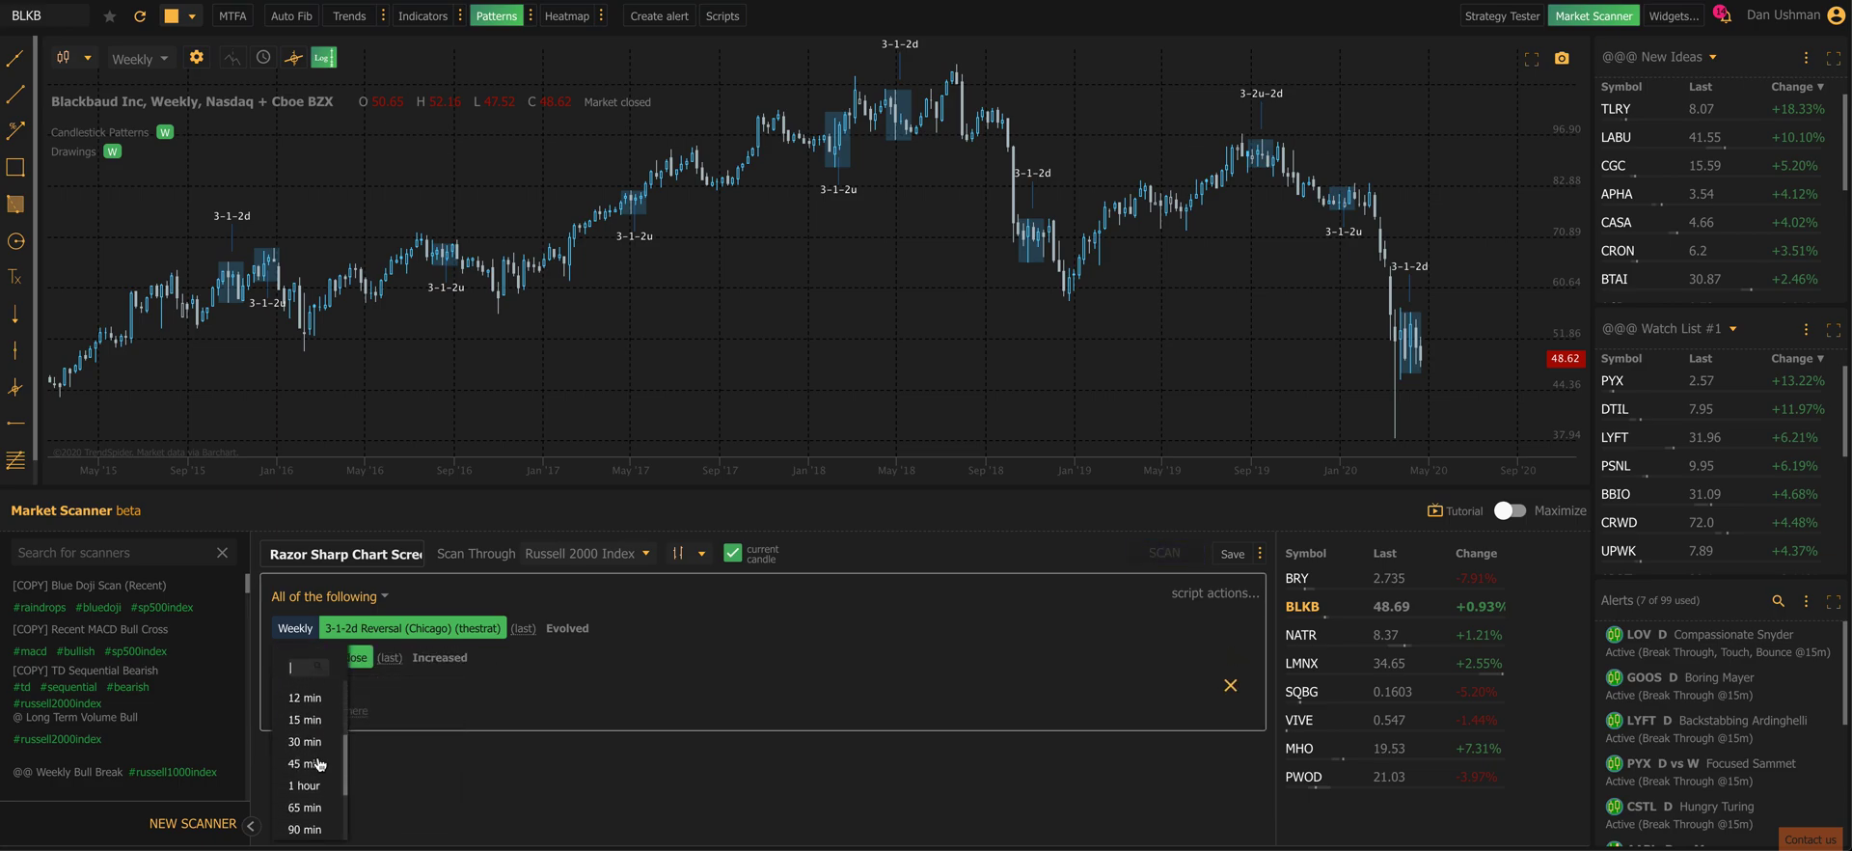
{"action": "scroll", "coordinate": [319, 764], "scroll_direction": "down", "scroll_amount": 1}
{"action": "left_click", "coordinate": [307, 783]}
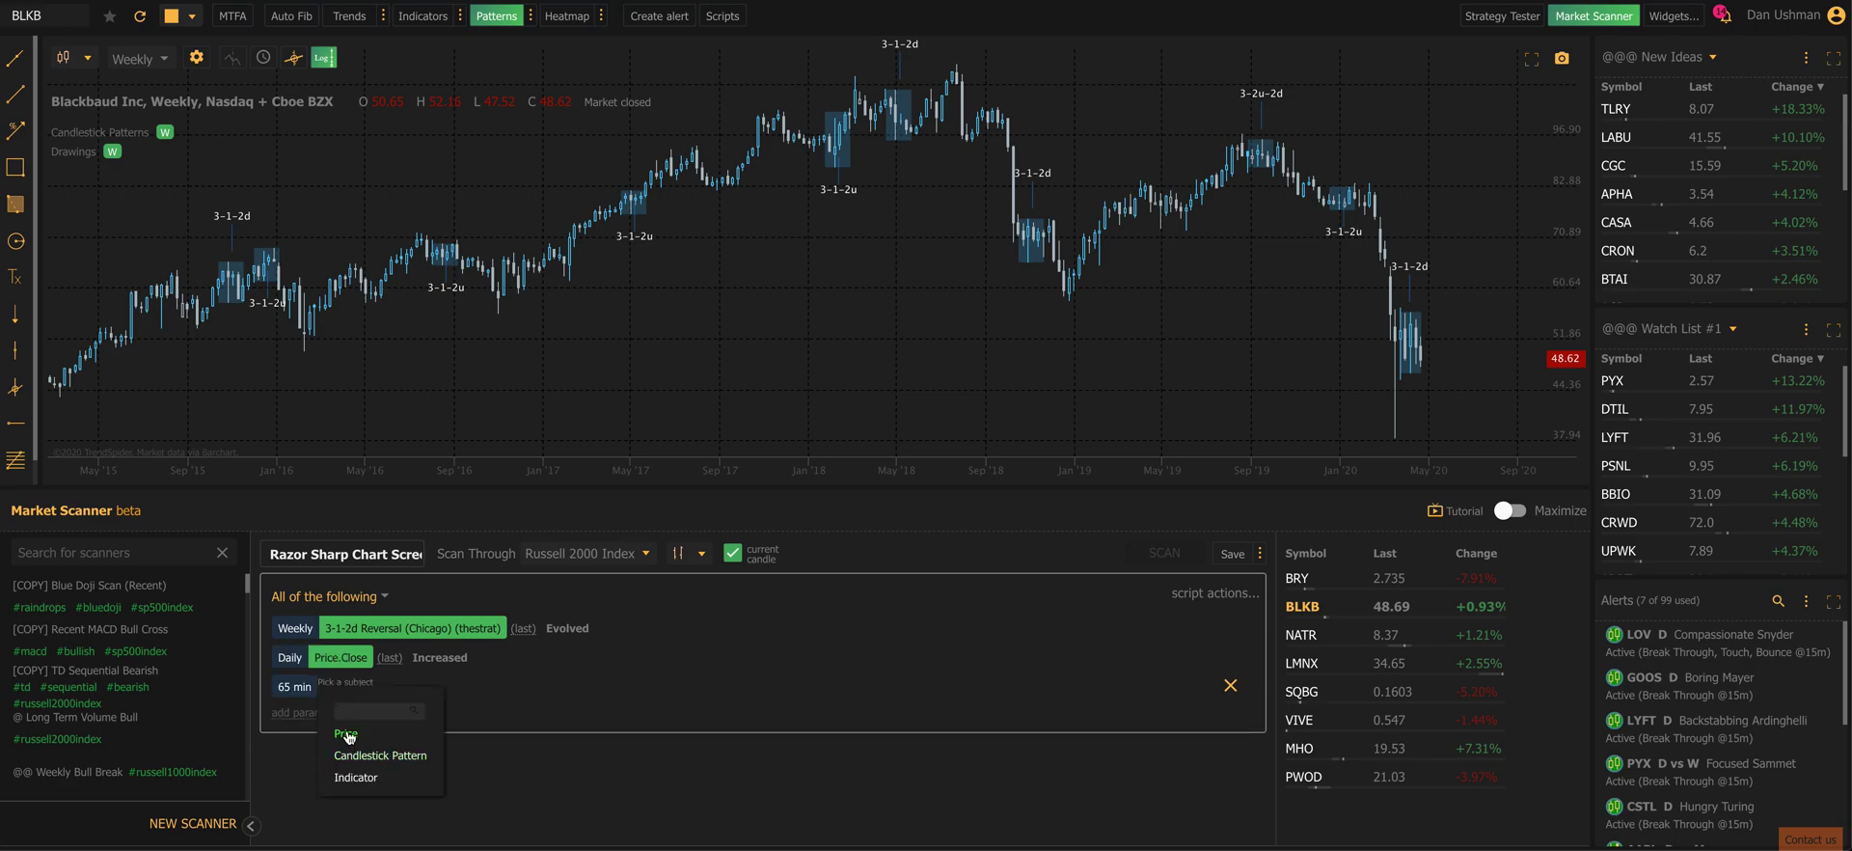
{"action": "left_click", "coordinate": [346, 733]}
{"action": "left_click", "coordinate": [386, 799]}
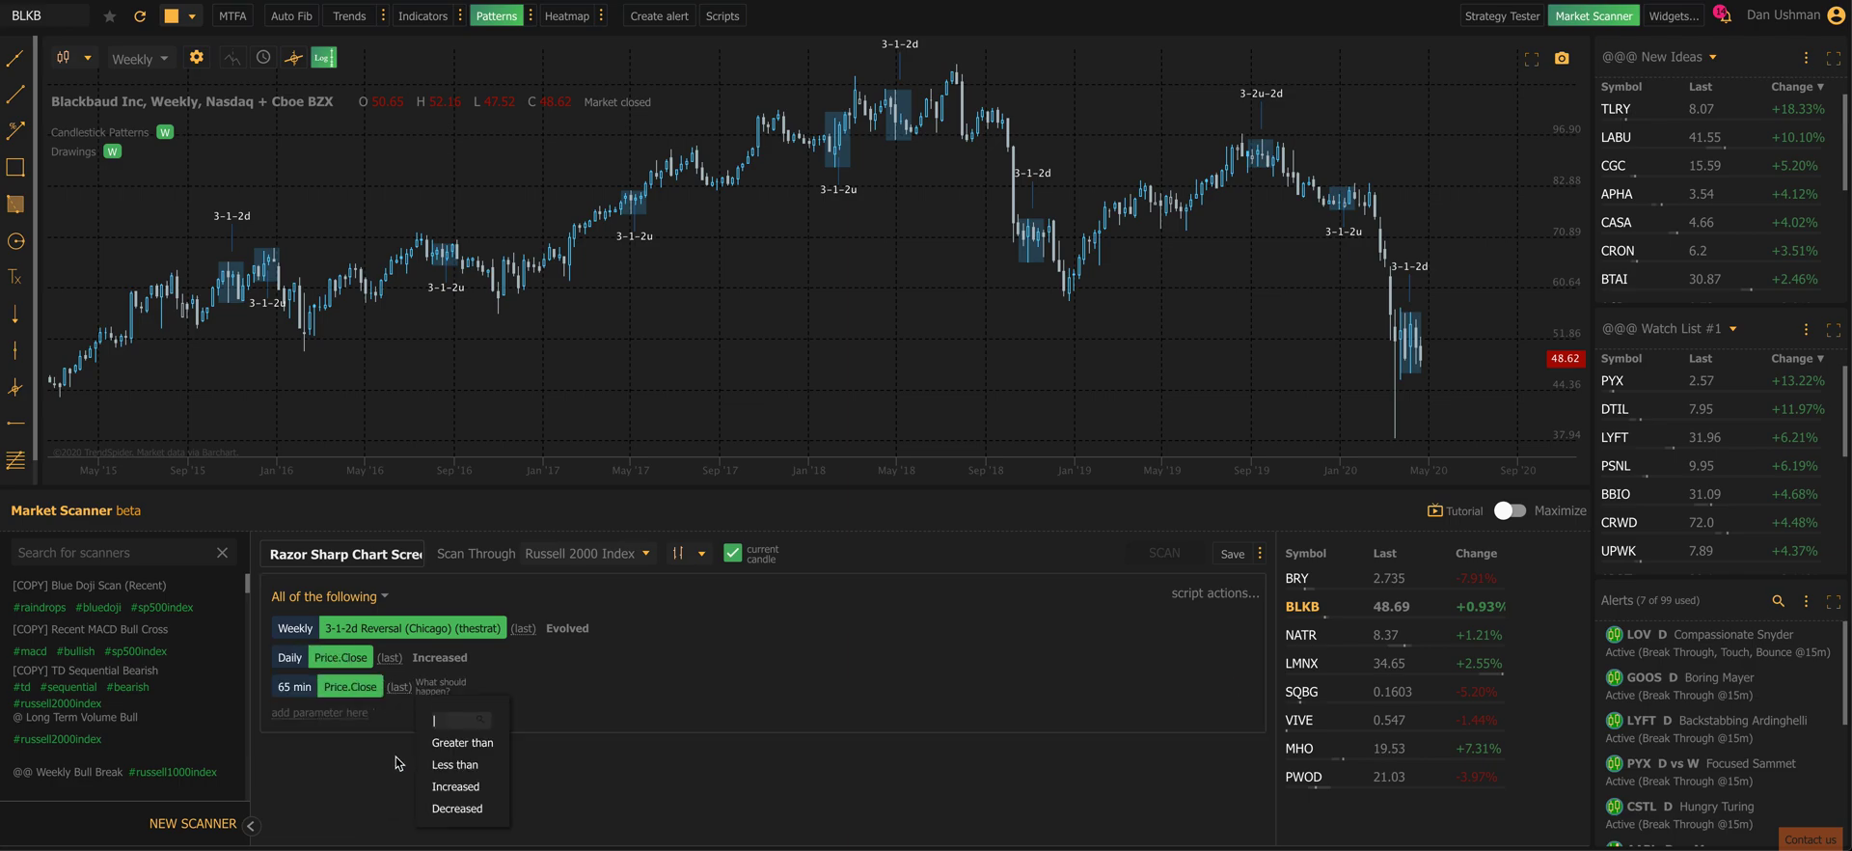
{"action": "left_click", "coordinate": [461, 786]}
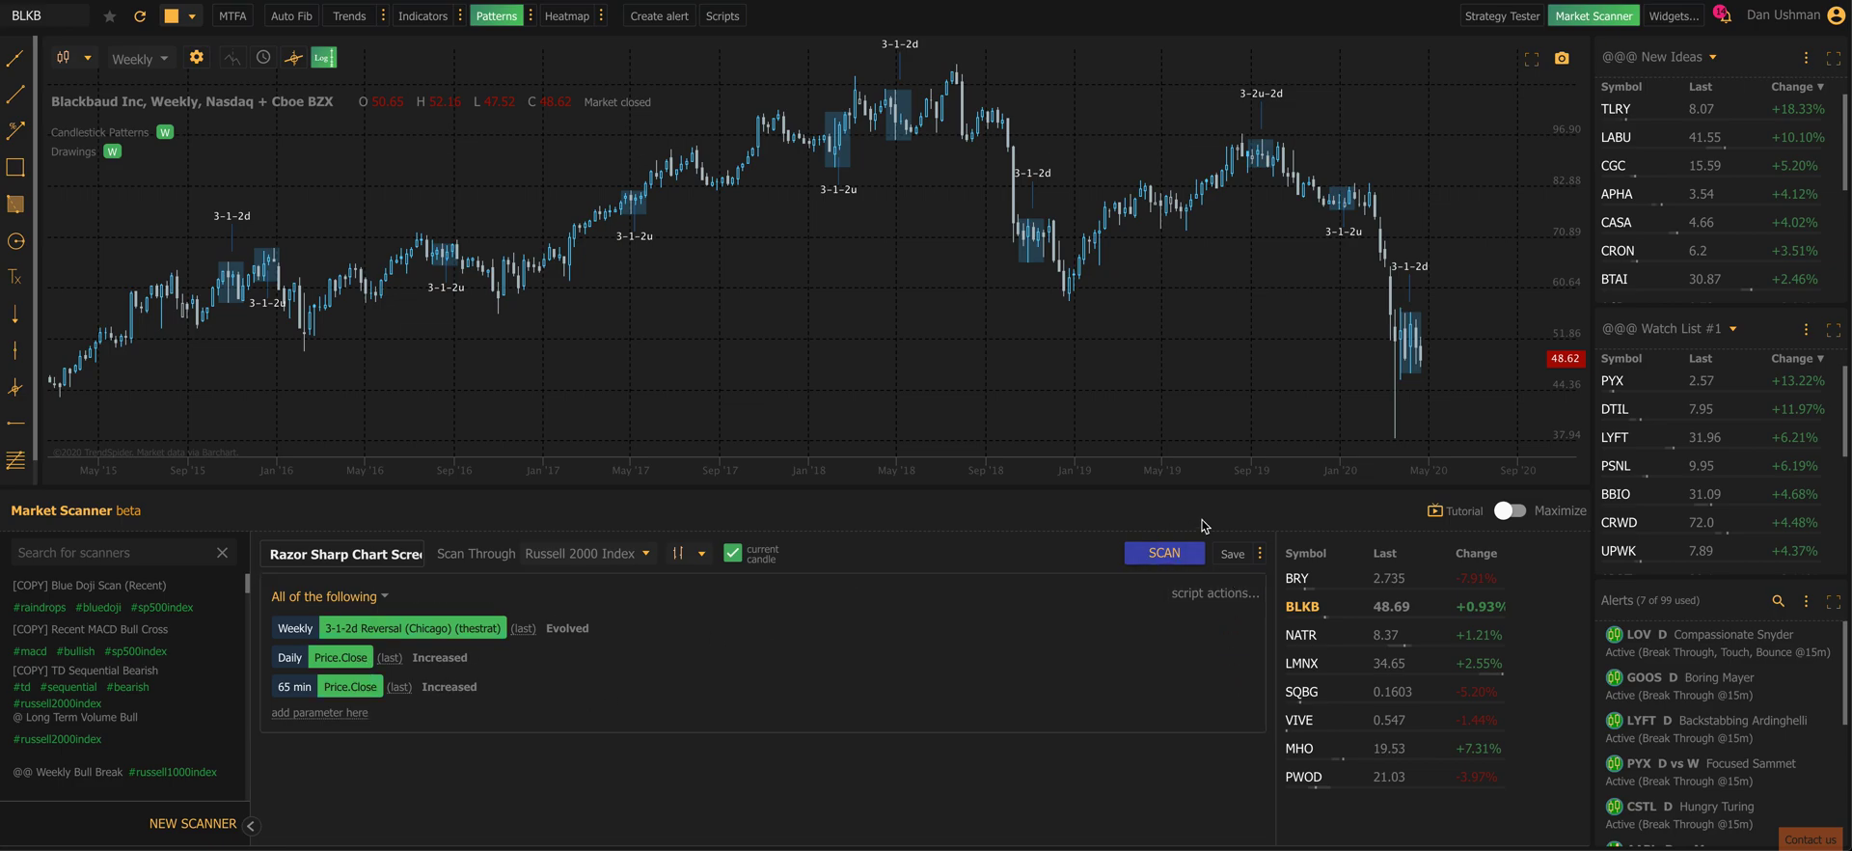
{"action": "left_click", "coordinate": [1172, 555]}
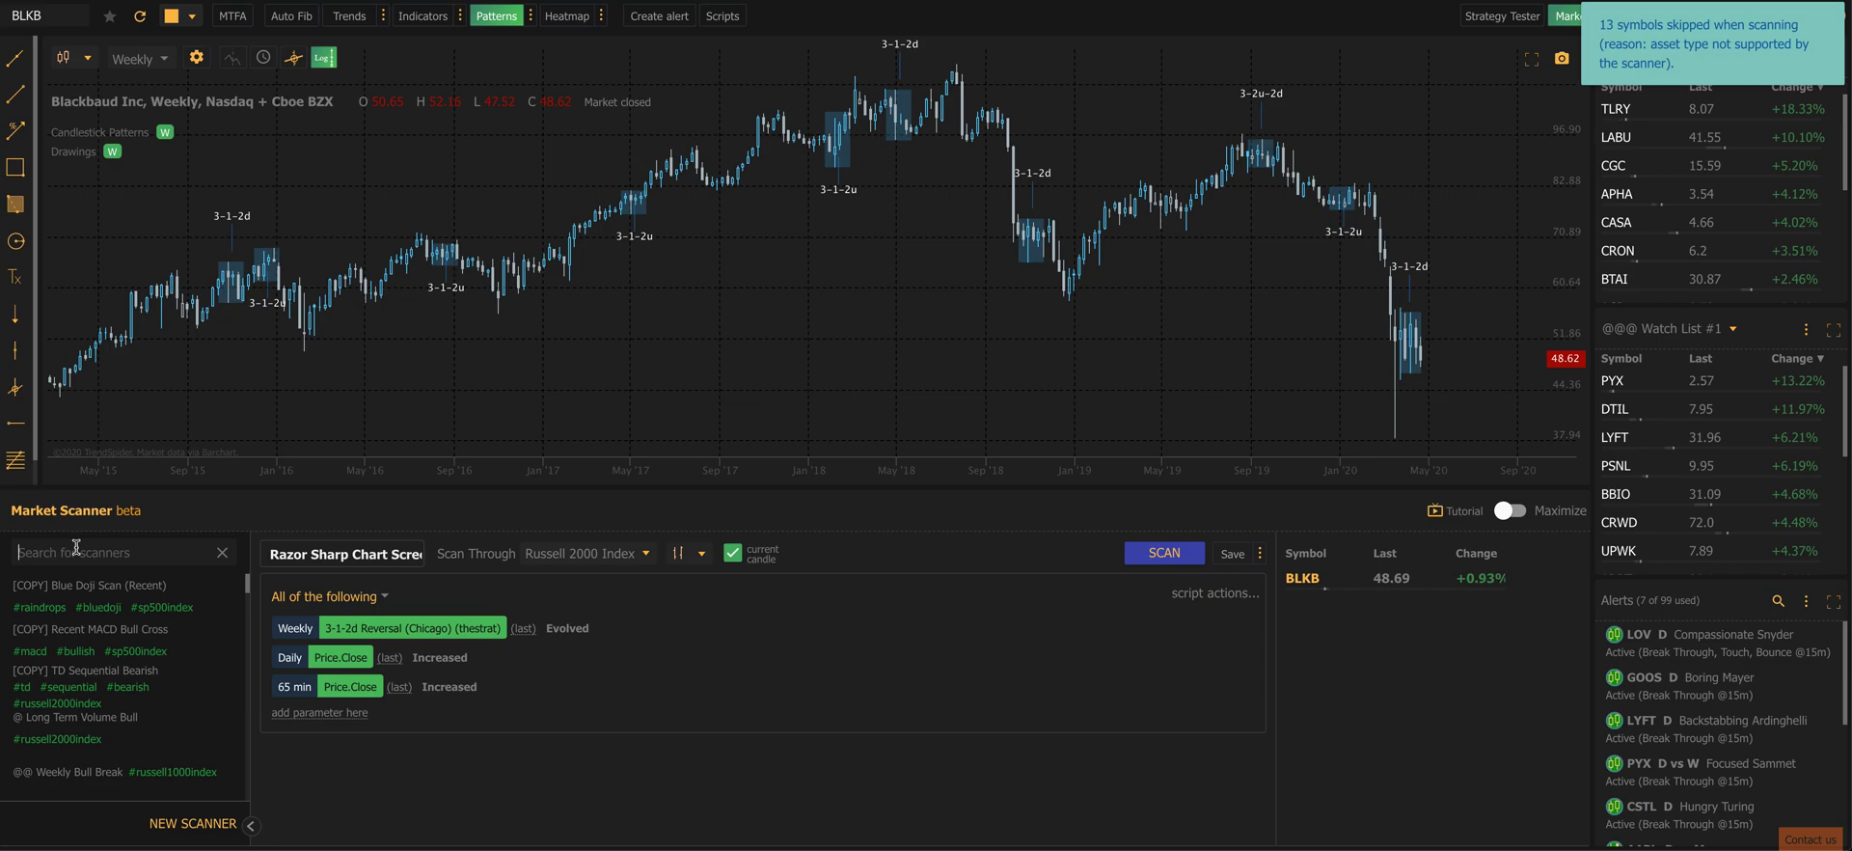
Search the scanners for "inside" and open Triple Inside Consolidation, discarding the unsaved changes to Razor Sharp Chart Screener.
{"action": "type", "text": "inside"}
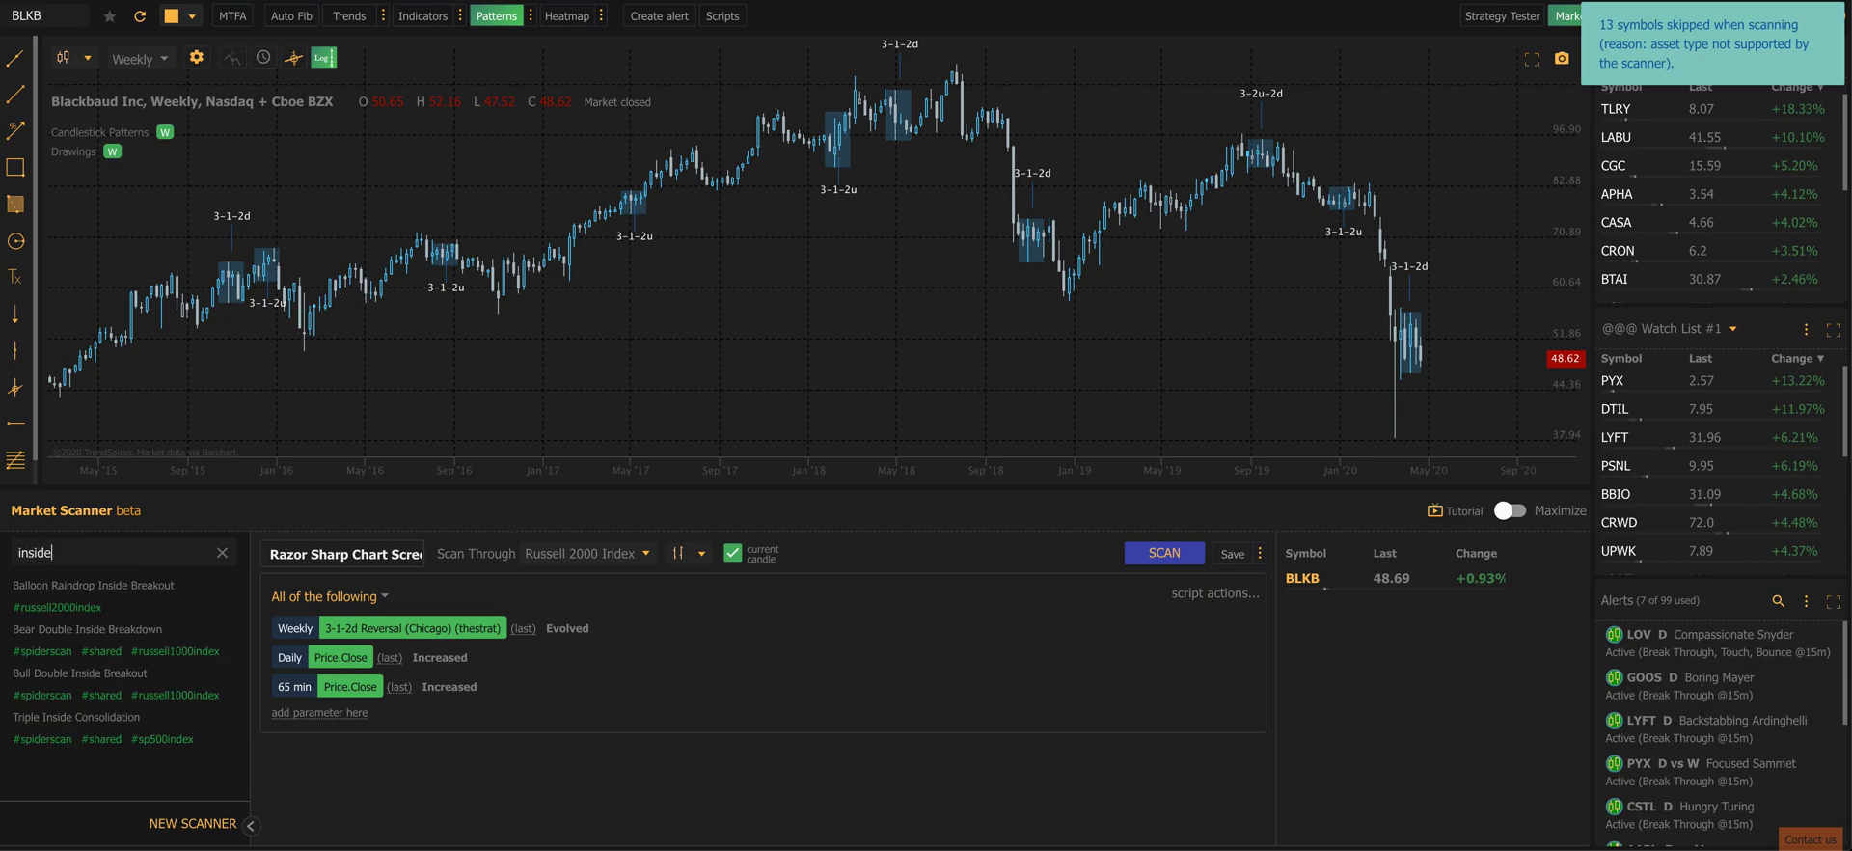
{"action": "left_click", "coordinate": [101, 721]}
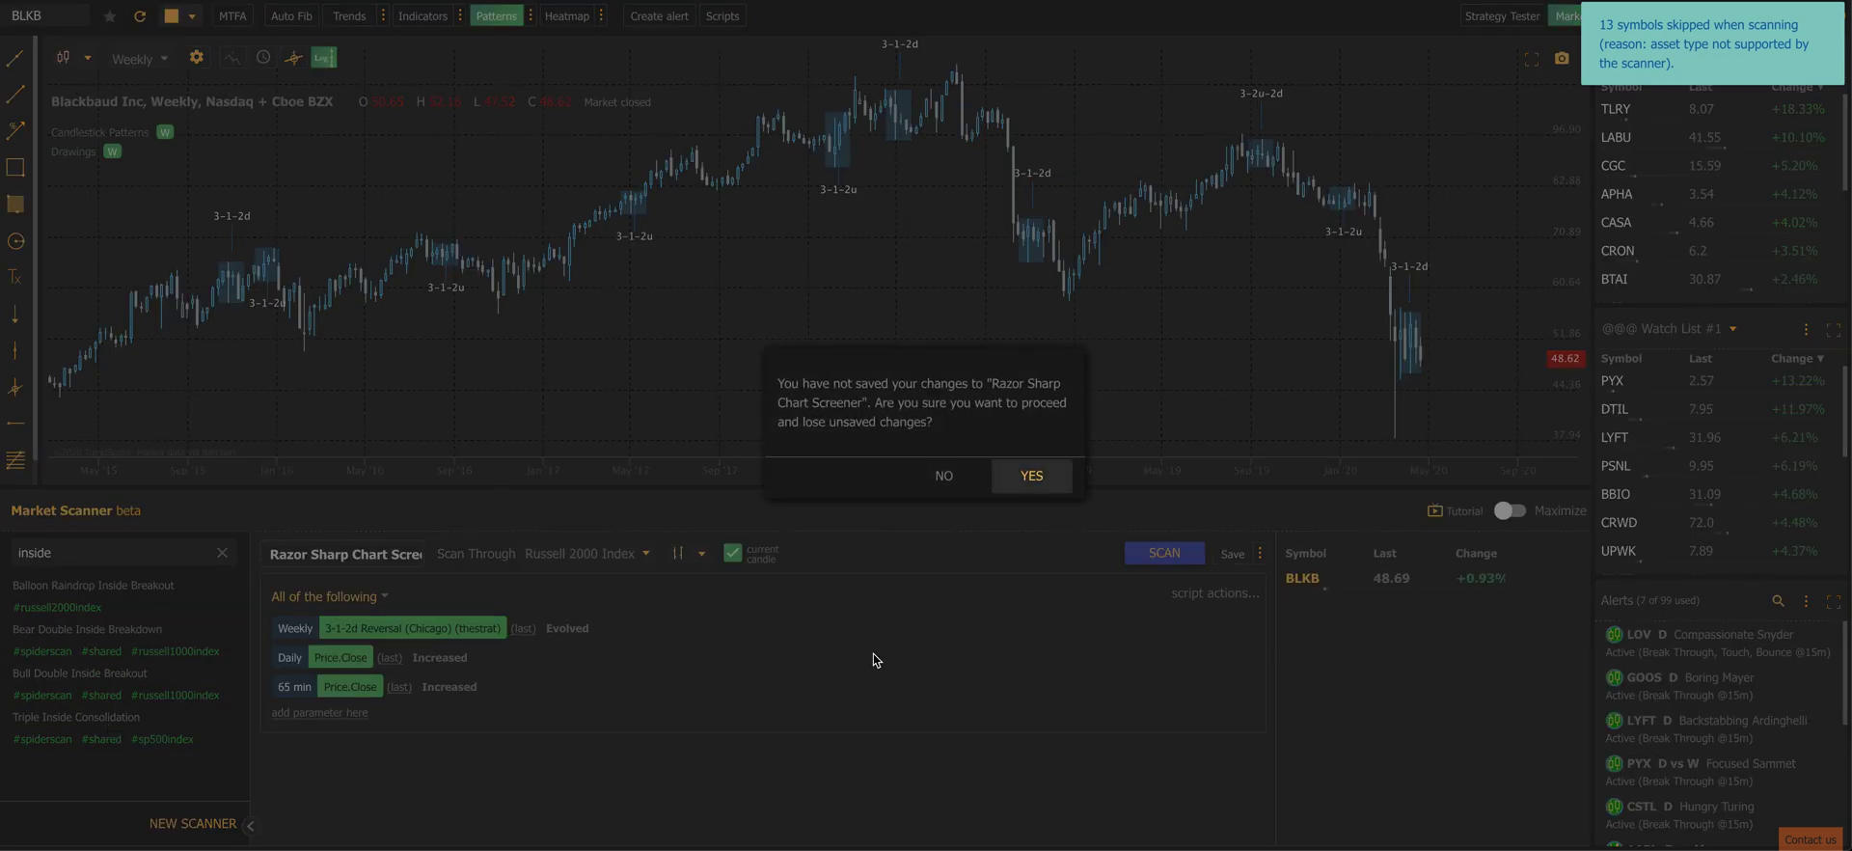
{"action": "left_click", "coordinate": [1033, 489]}
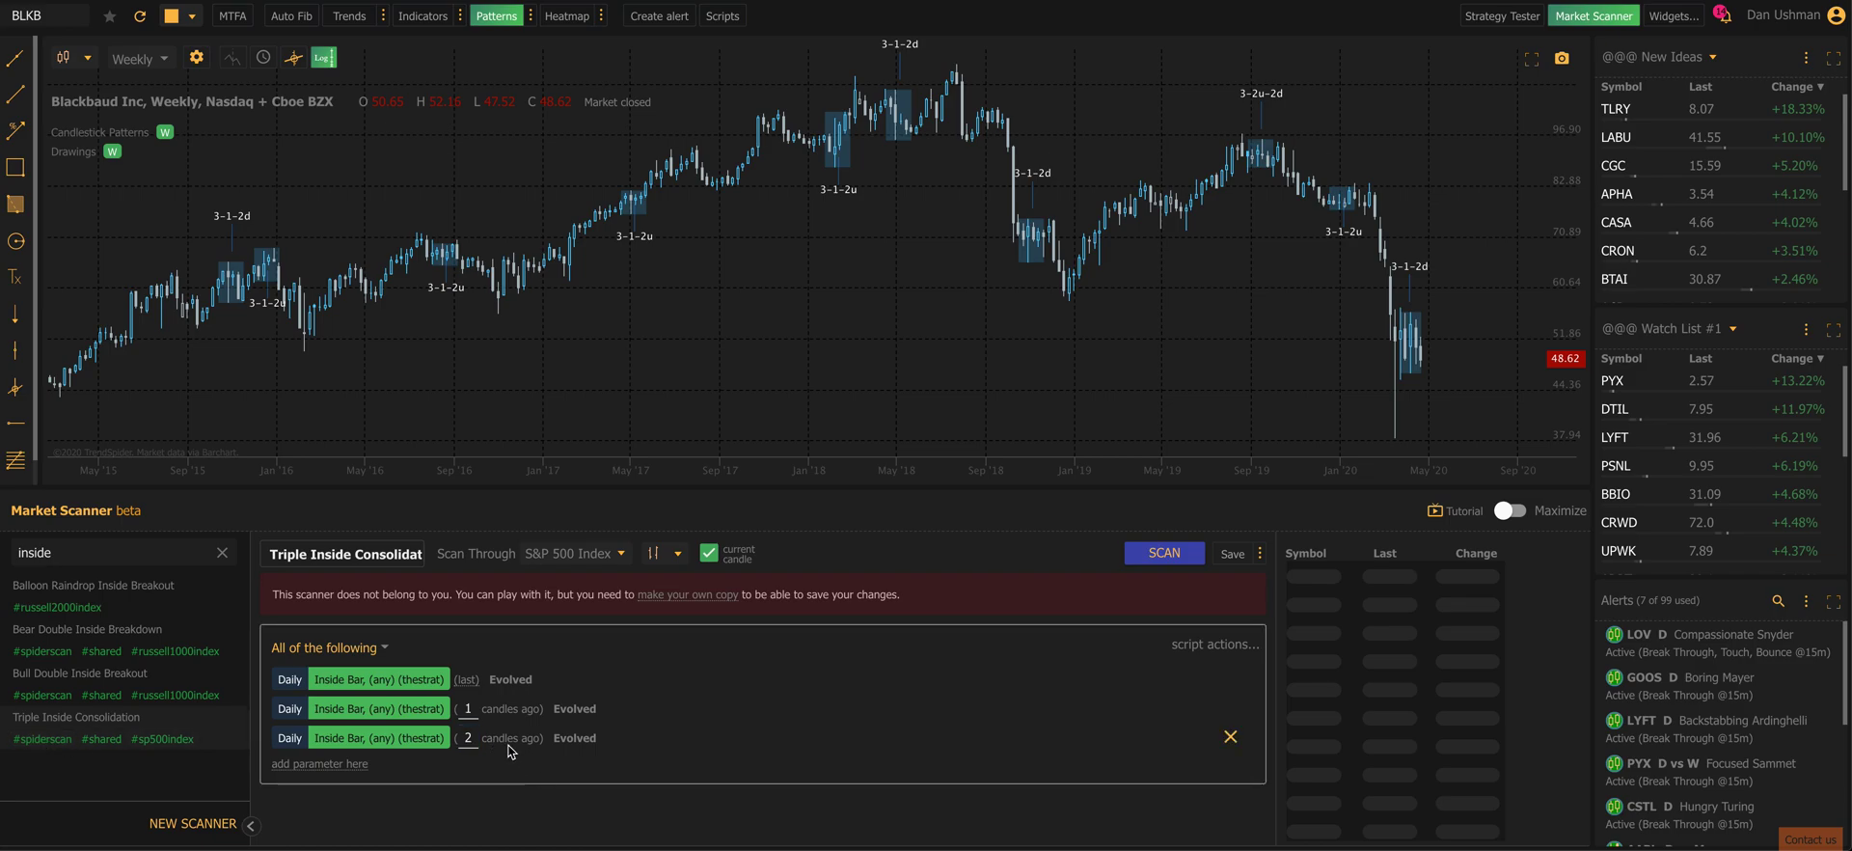
Set all time frames of the Triple Inside Consolidation condition group to Weekly.
{"action": "left_click", "coordinate": [1205, 648]}
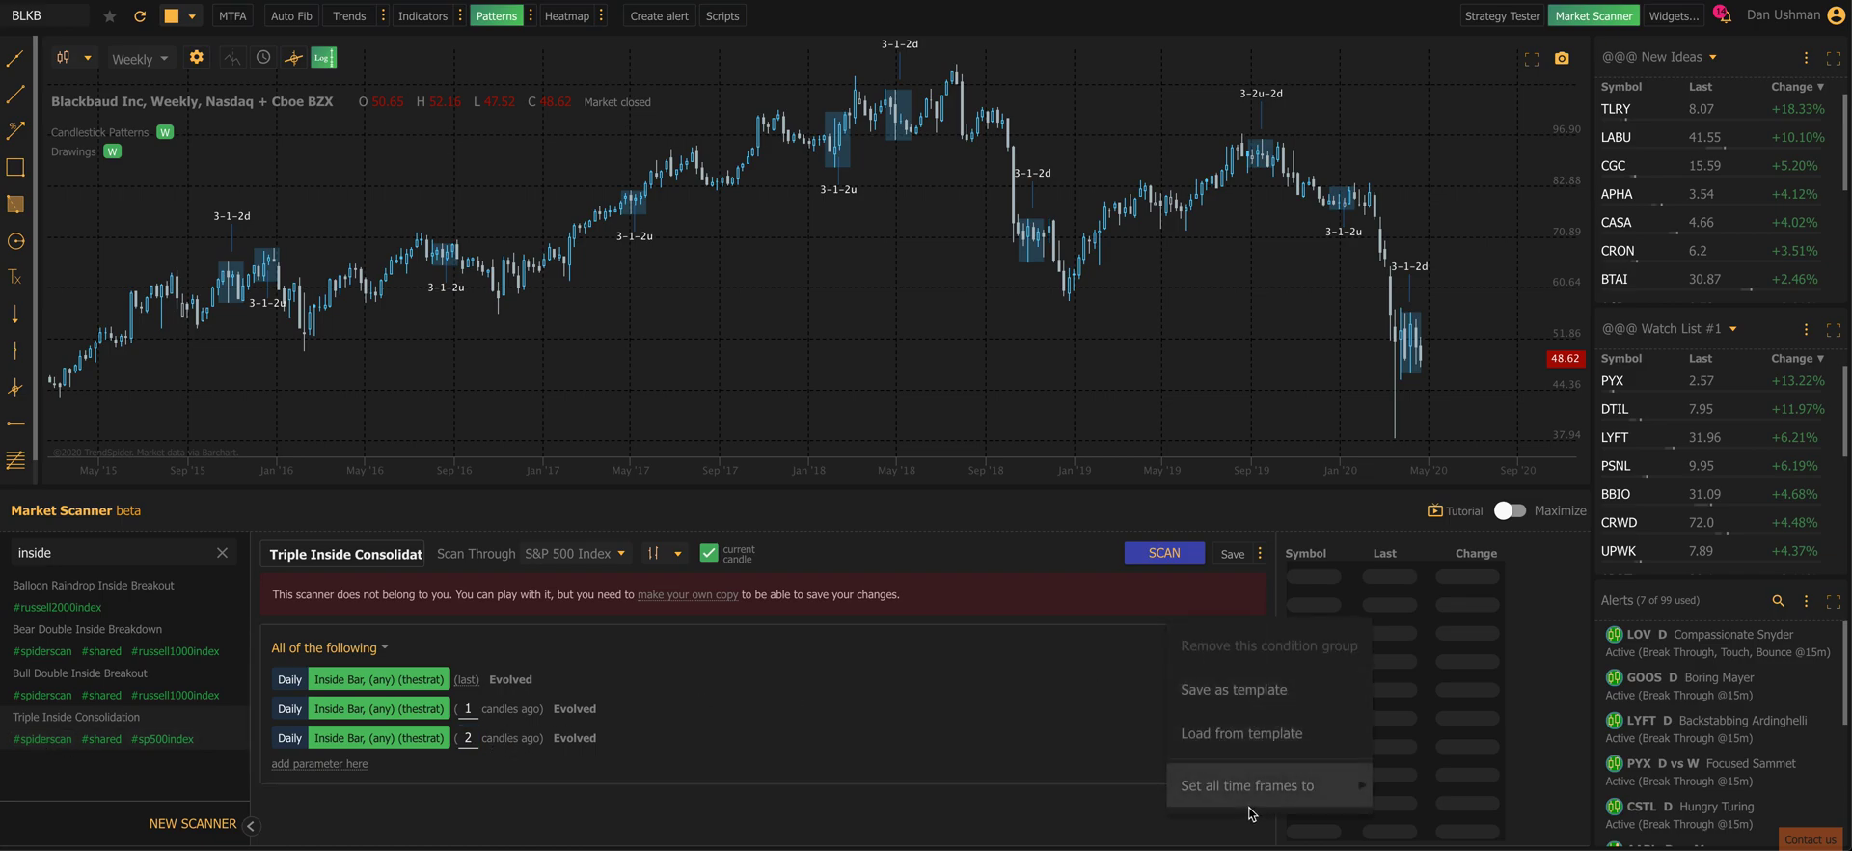
{"action": "mouse_move", "coordinate": [1254, 785]}
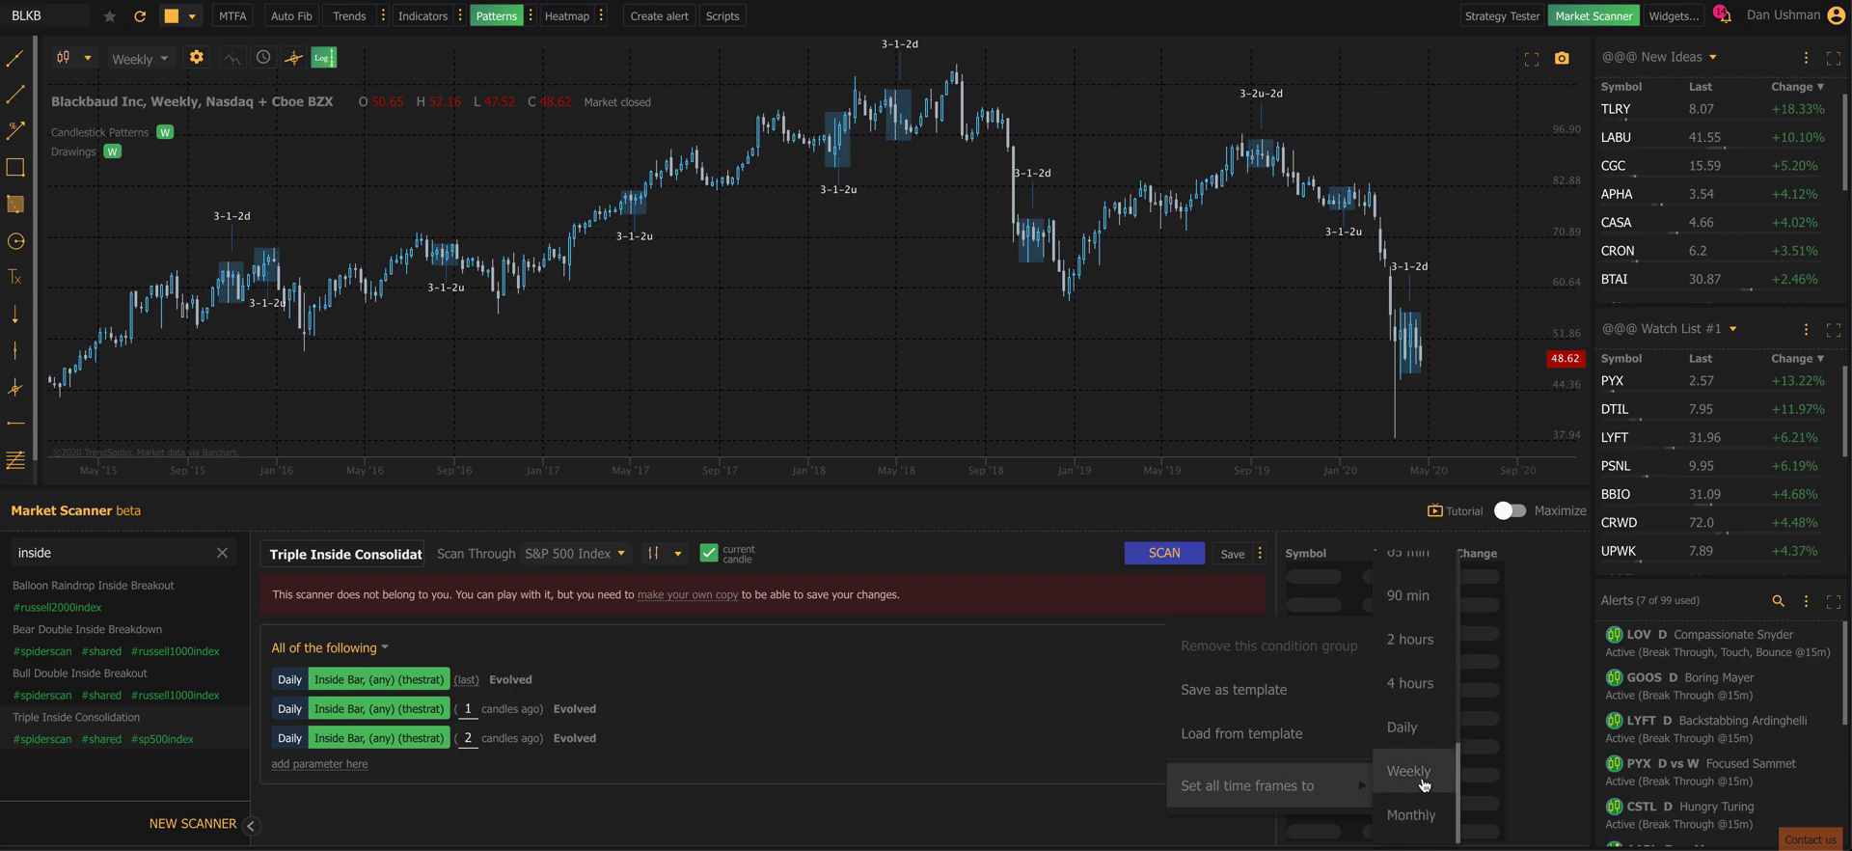
{"action": "left_click", "coordinate": [1424, 784]}
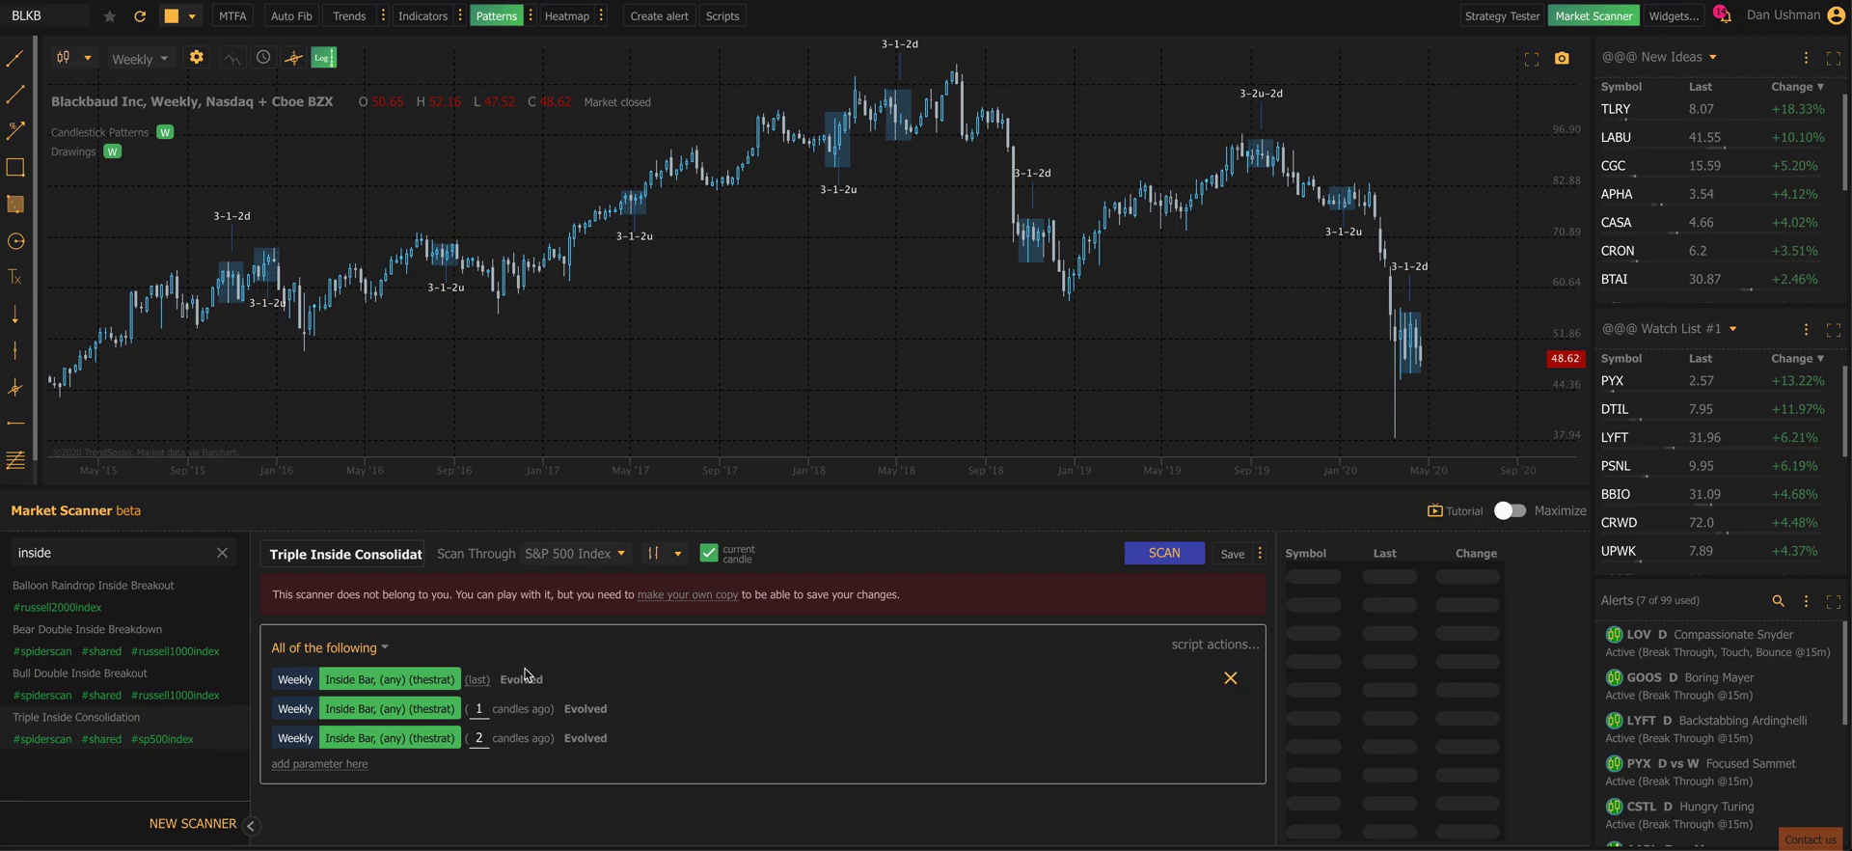
Set the Triple Inside Consolidation scanner to scan through the S&P Composite 1500 Index and run the scan.
{"action": "left_click", "coordinate": [609, 548]}
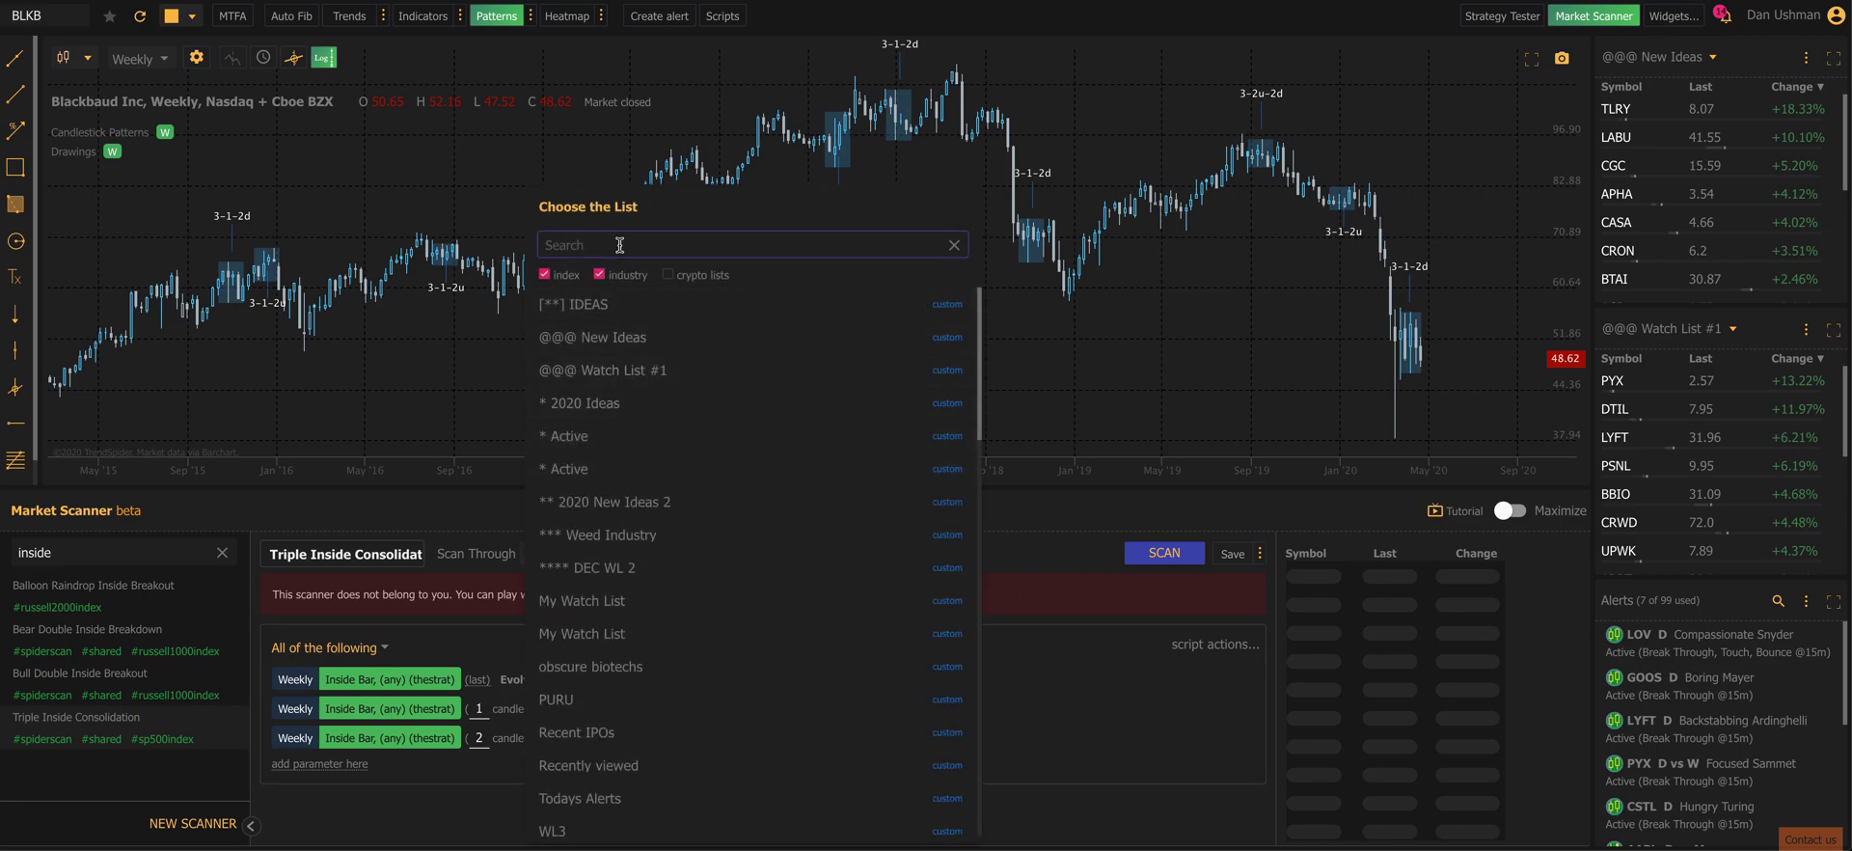
{"action": "type", "text": "n"}
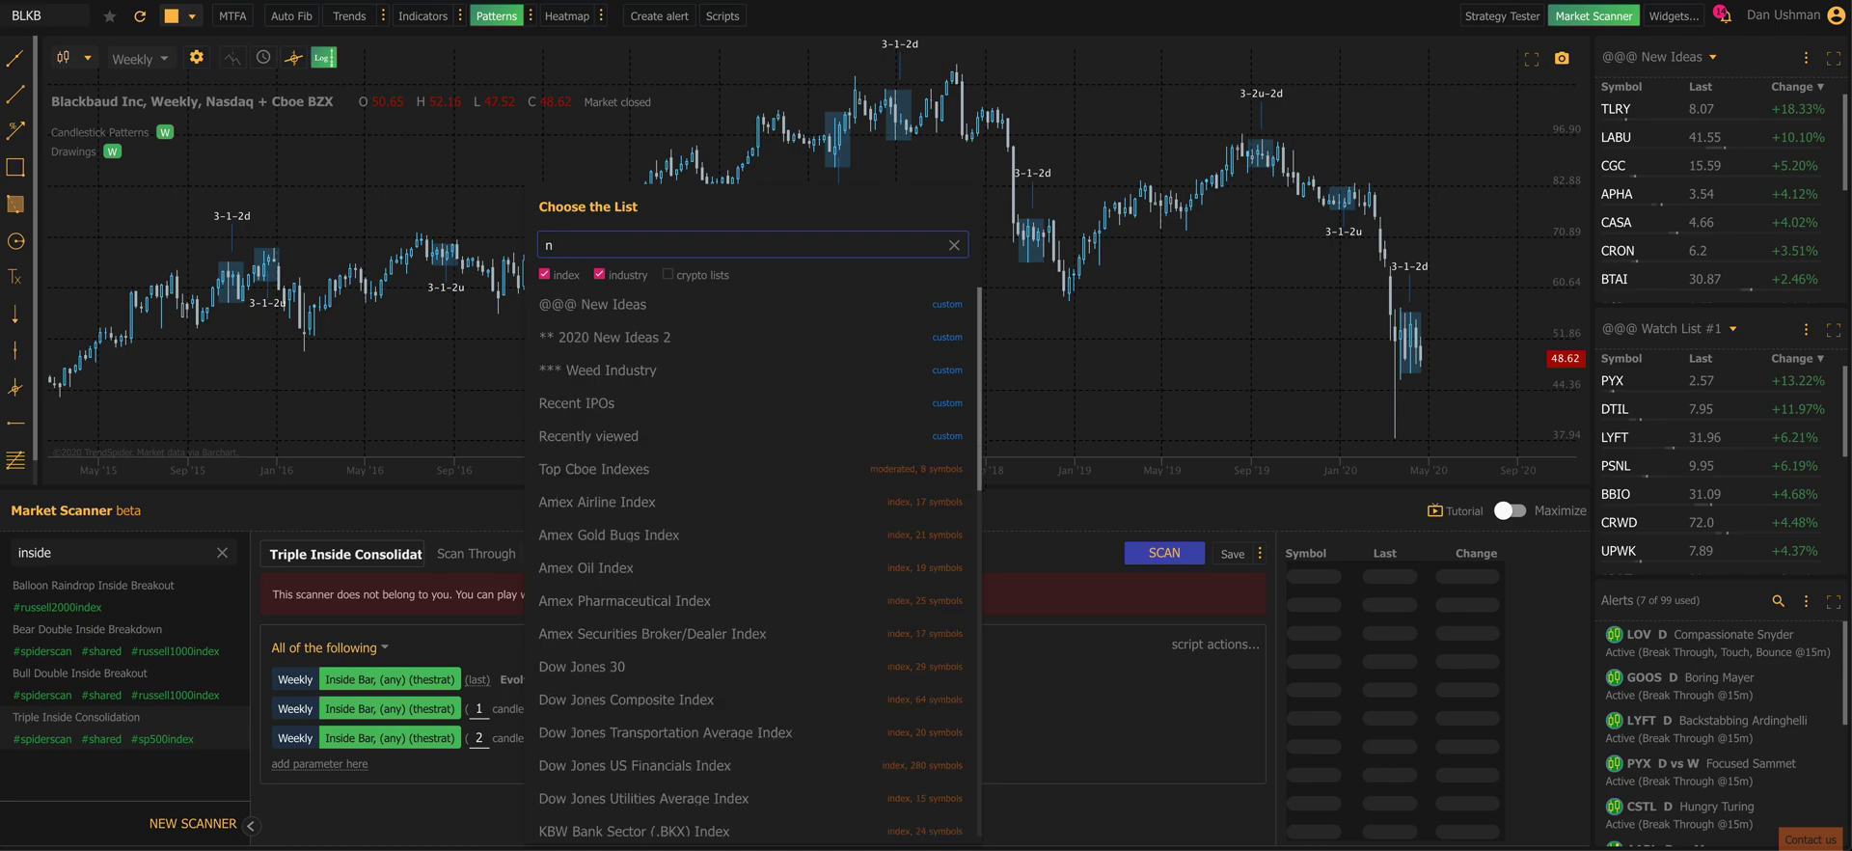
{"action": "key", "text": "BackSpace"}
{"action": "type", "text": "s&p"}
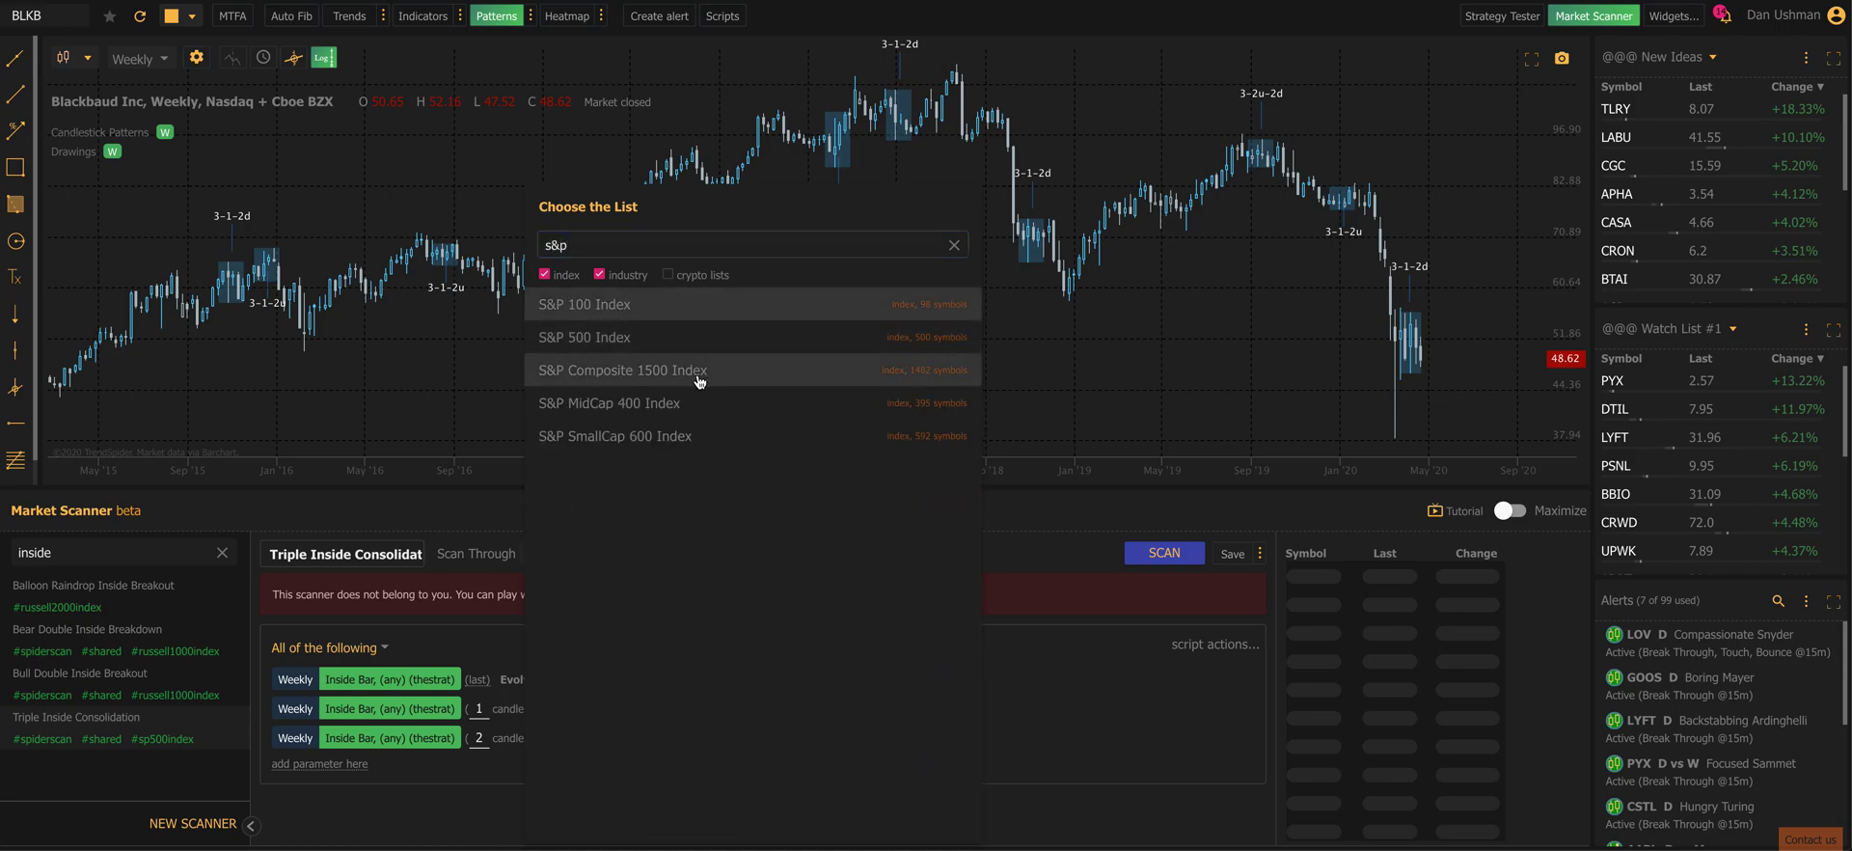
{"action": "left_click", "coordinate": [689, 376]}
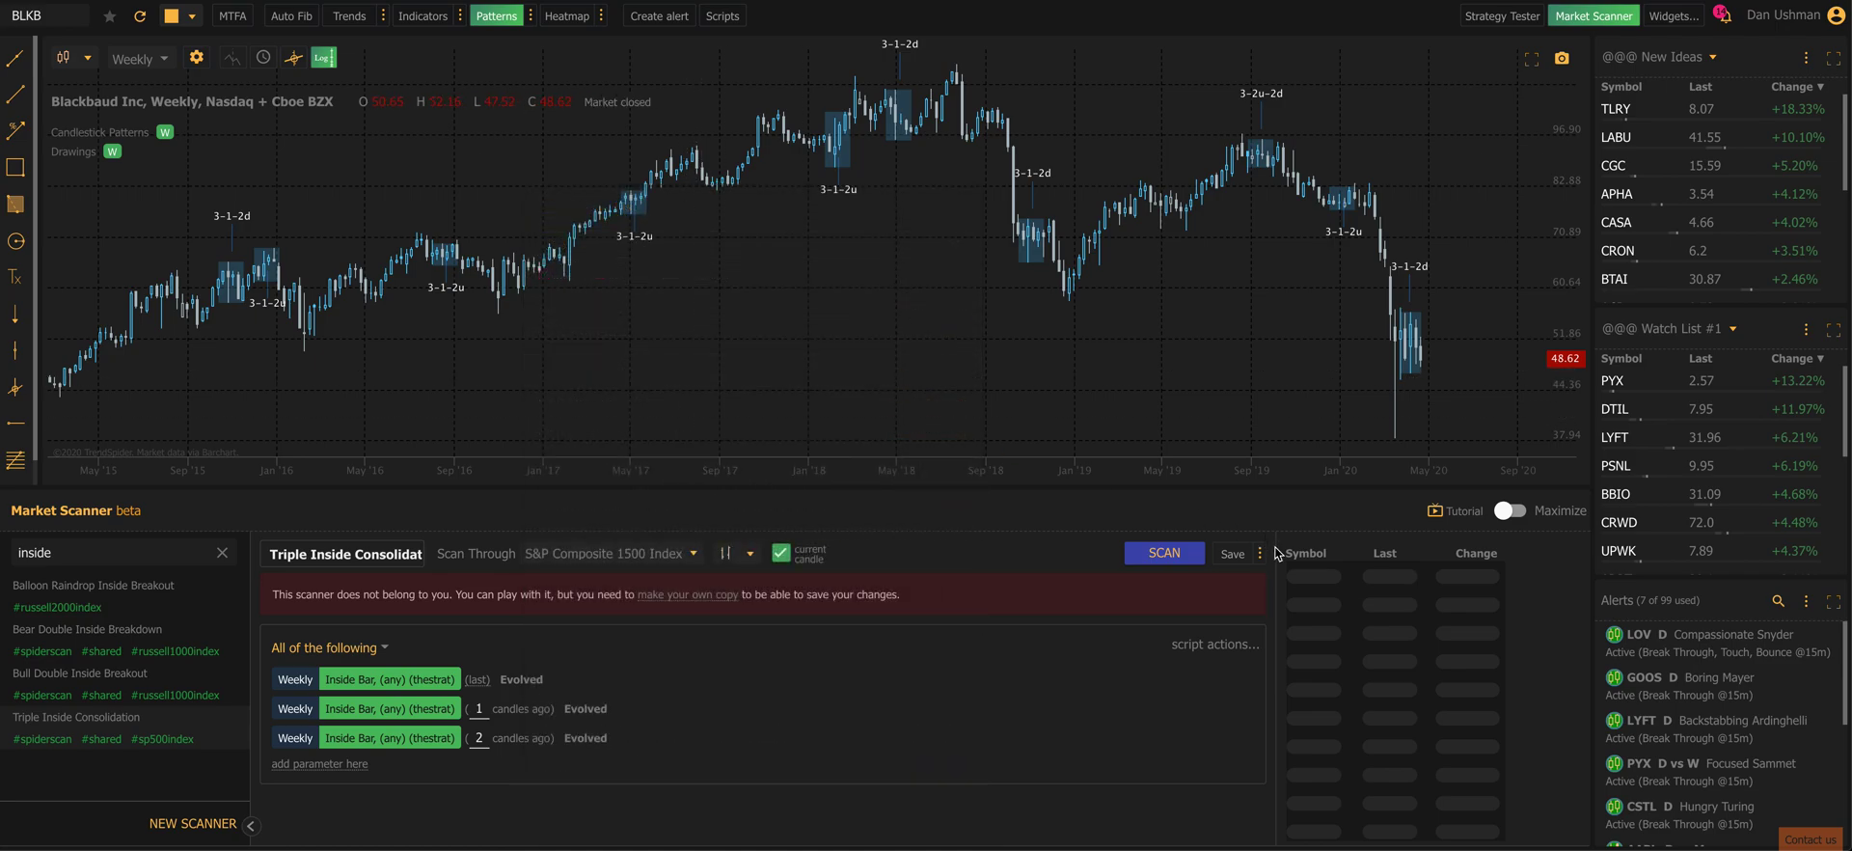
{"action": "left_click", "coordinate": [1164, 554]}
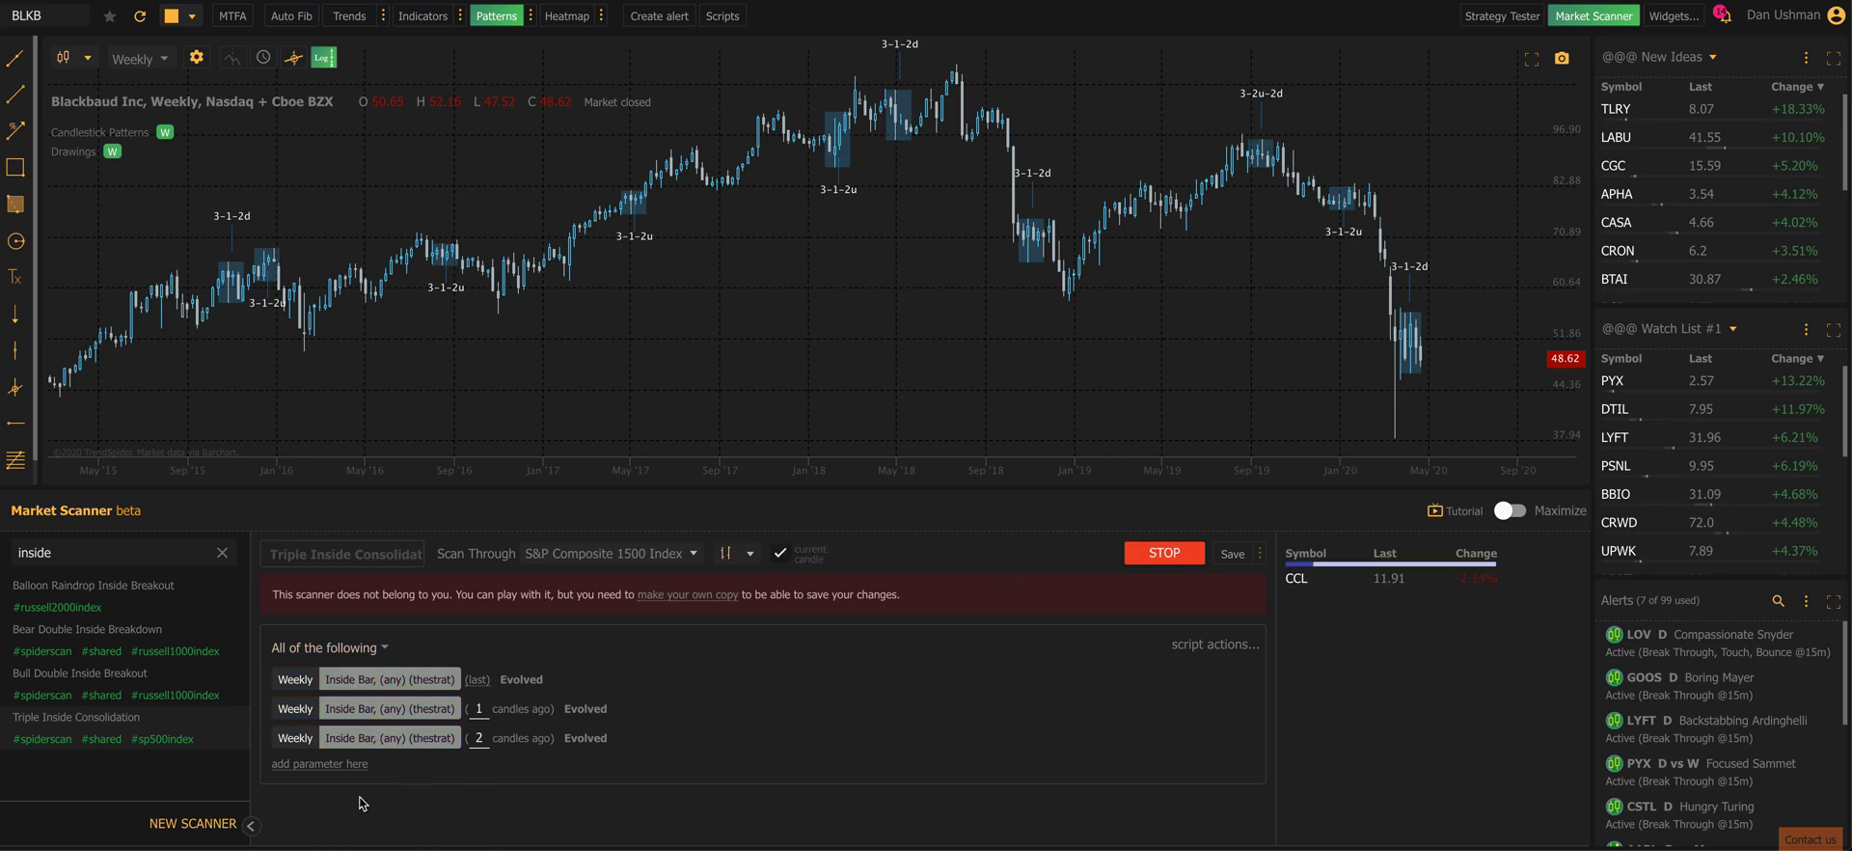
View the CCL scan result on the Weekly chart and on the Daily chart.
{"action": "left_click", "coordinate": [1323, 581]}
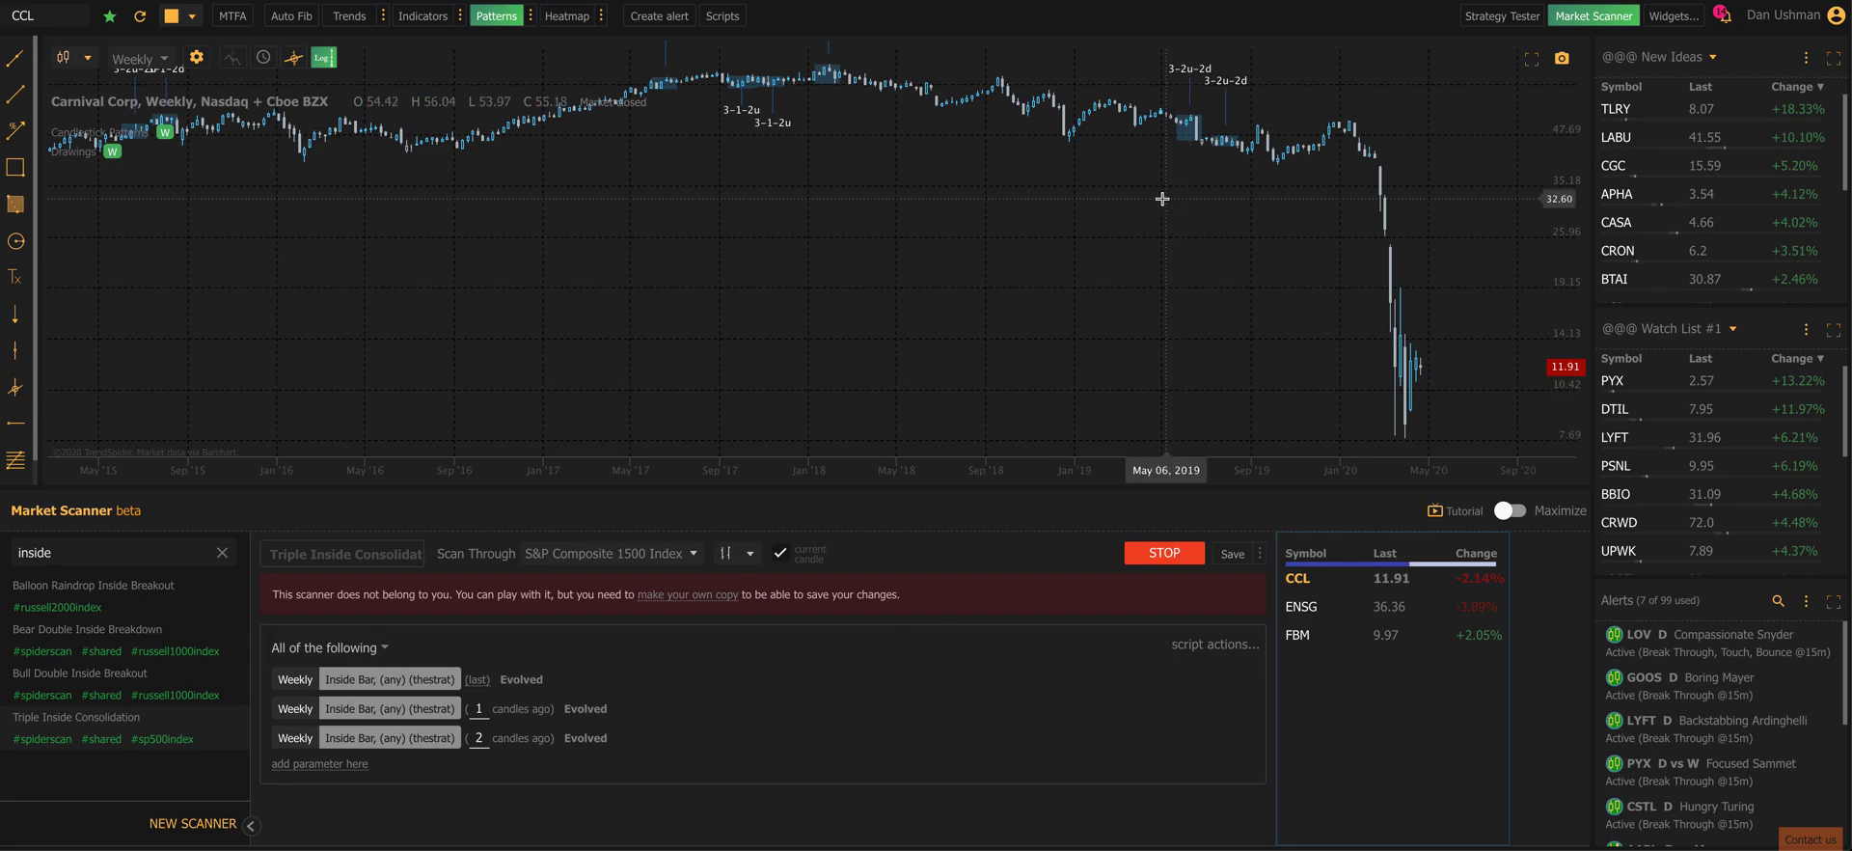
{"action": "scroll", "coordinate": [1162, 194], "scroll_direction": "up", "scroll_amount": 5}
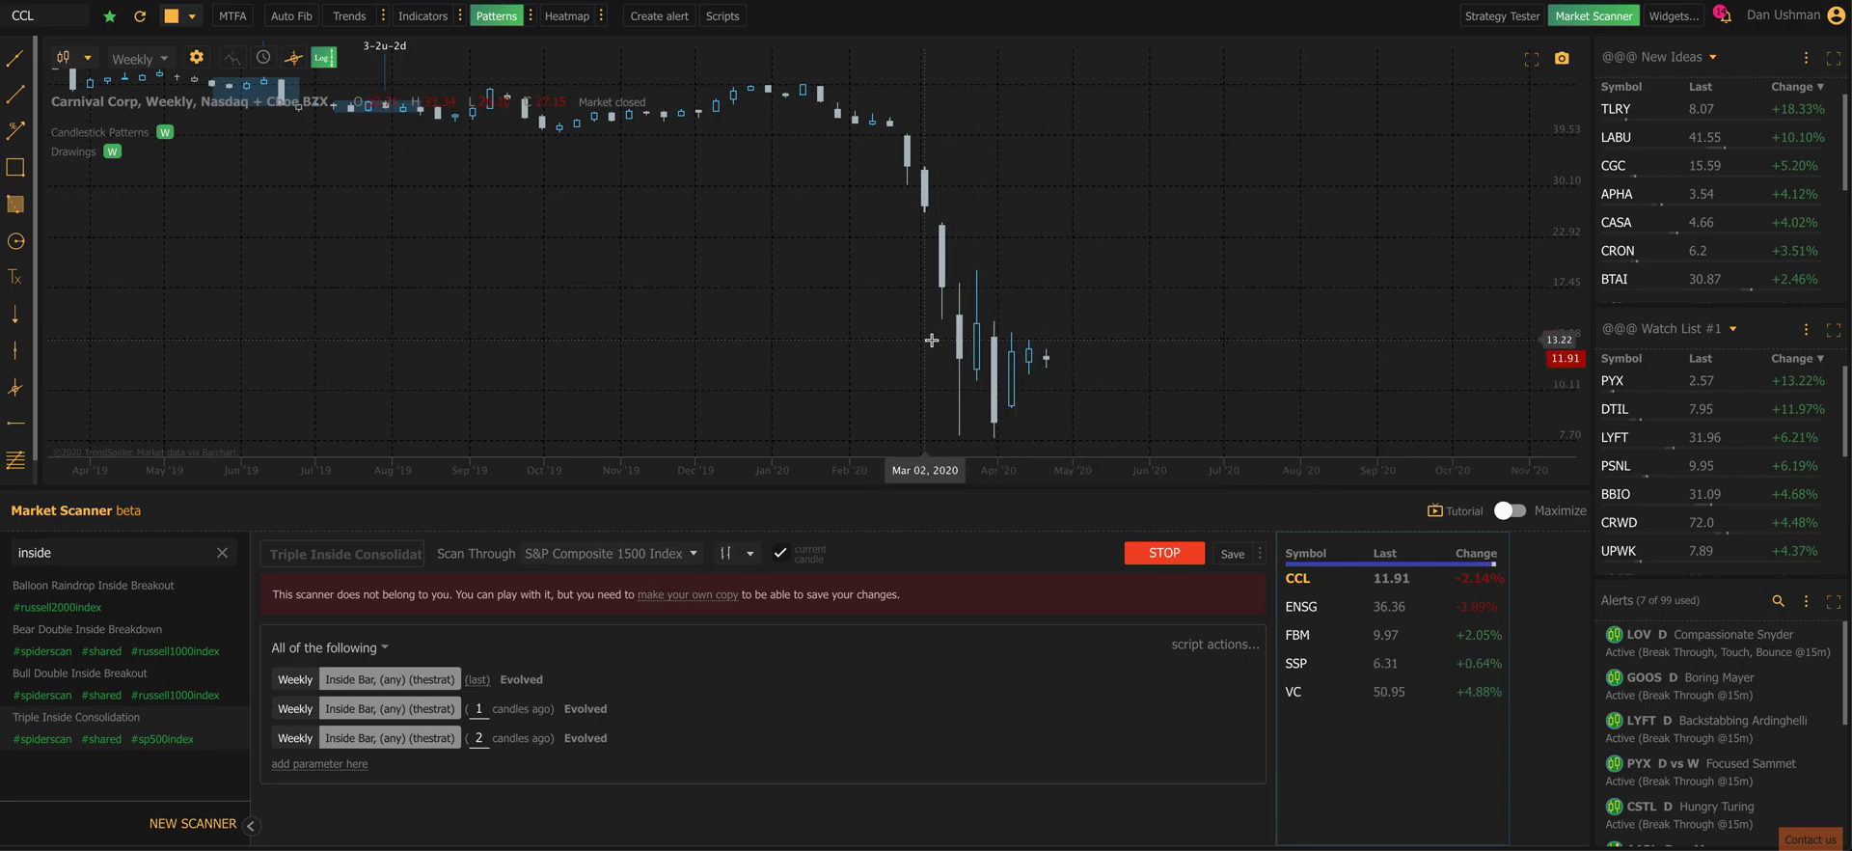
{"action": "left_click", "coordinate": [150, 62]}
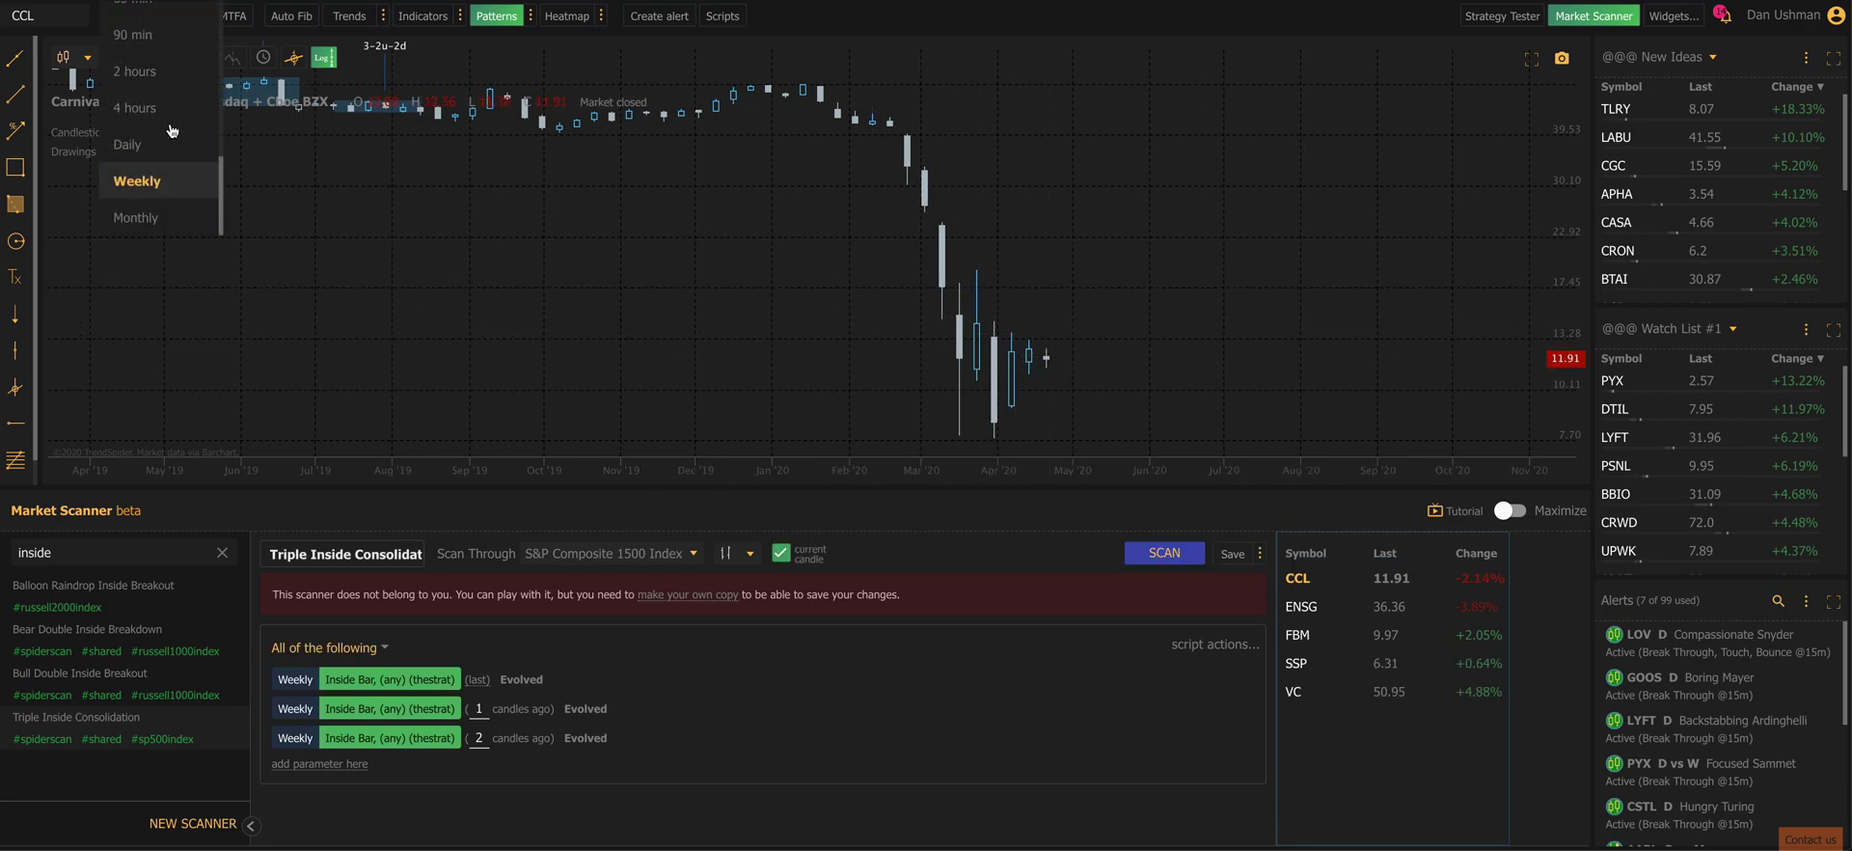
{"action": "scroll", "coordinate": [173, 133], "scroll_direction": "up", "scroll_amount": 1}
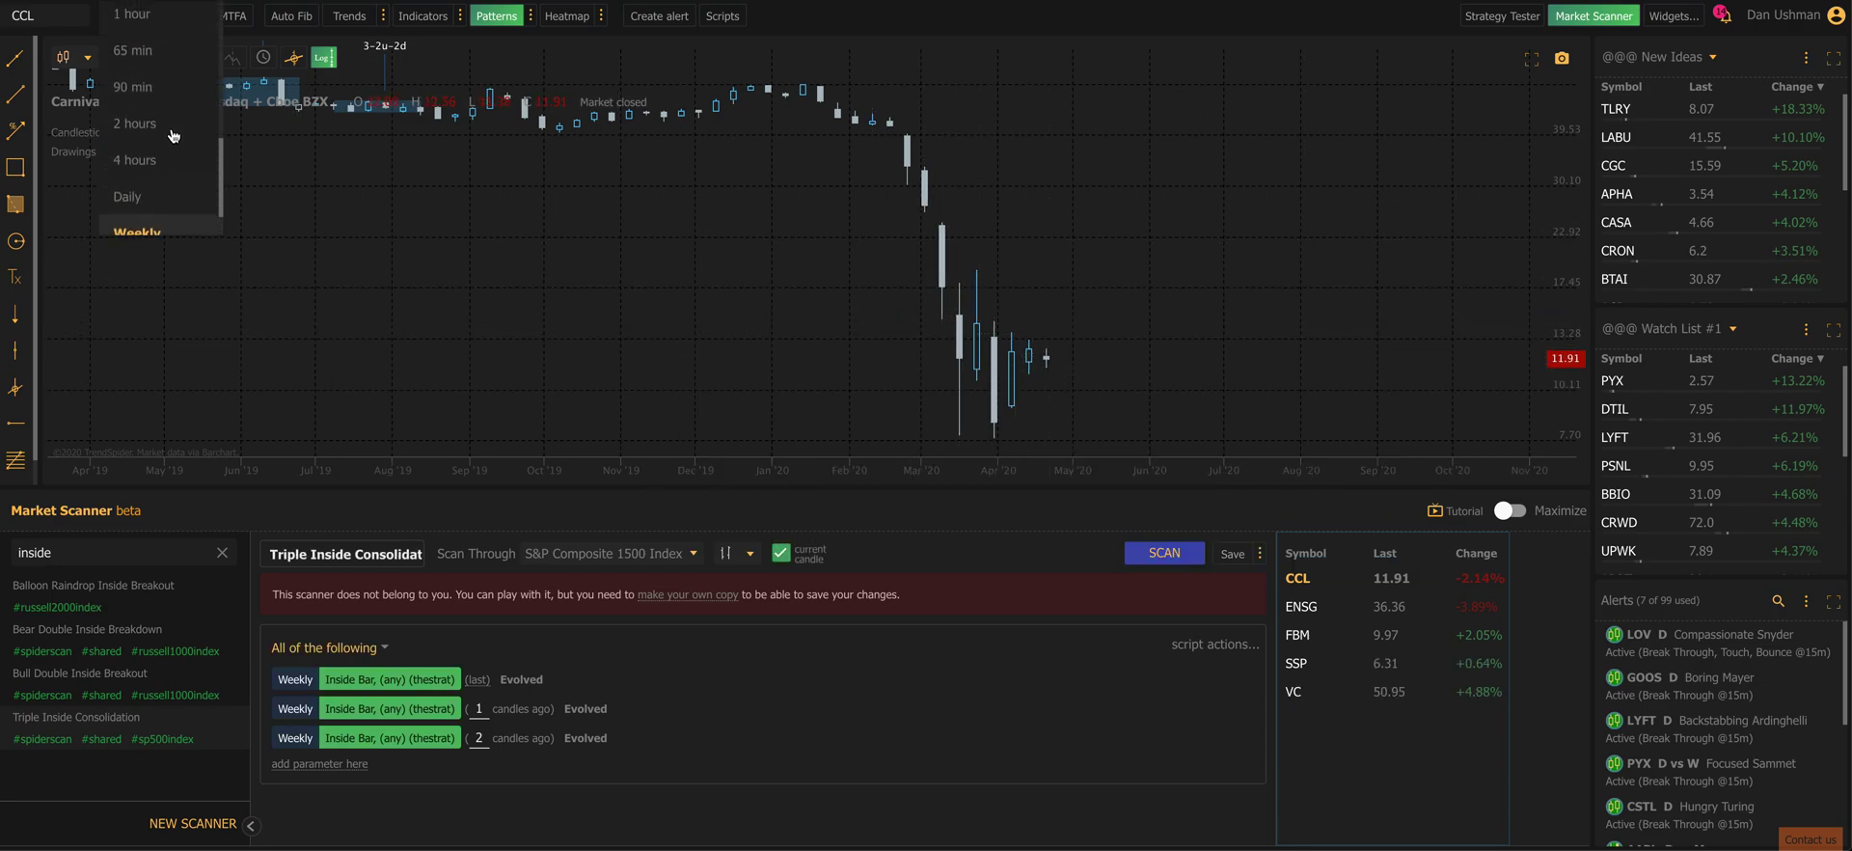
{"action": "left_click", "coordinate": [171, 200]}
{"action": "scroll", "coordinate": [286, 163], "scroll_direction": "down", "scroll_amount": 5}
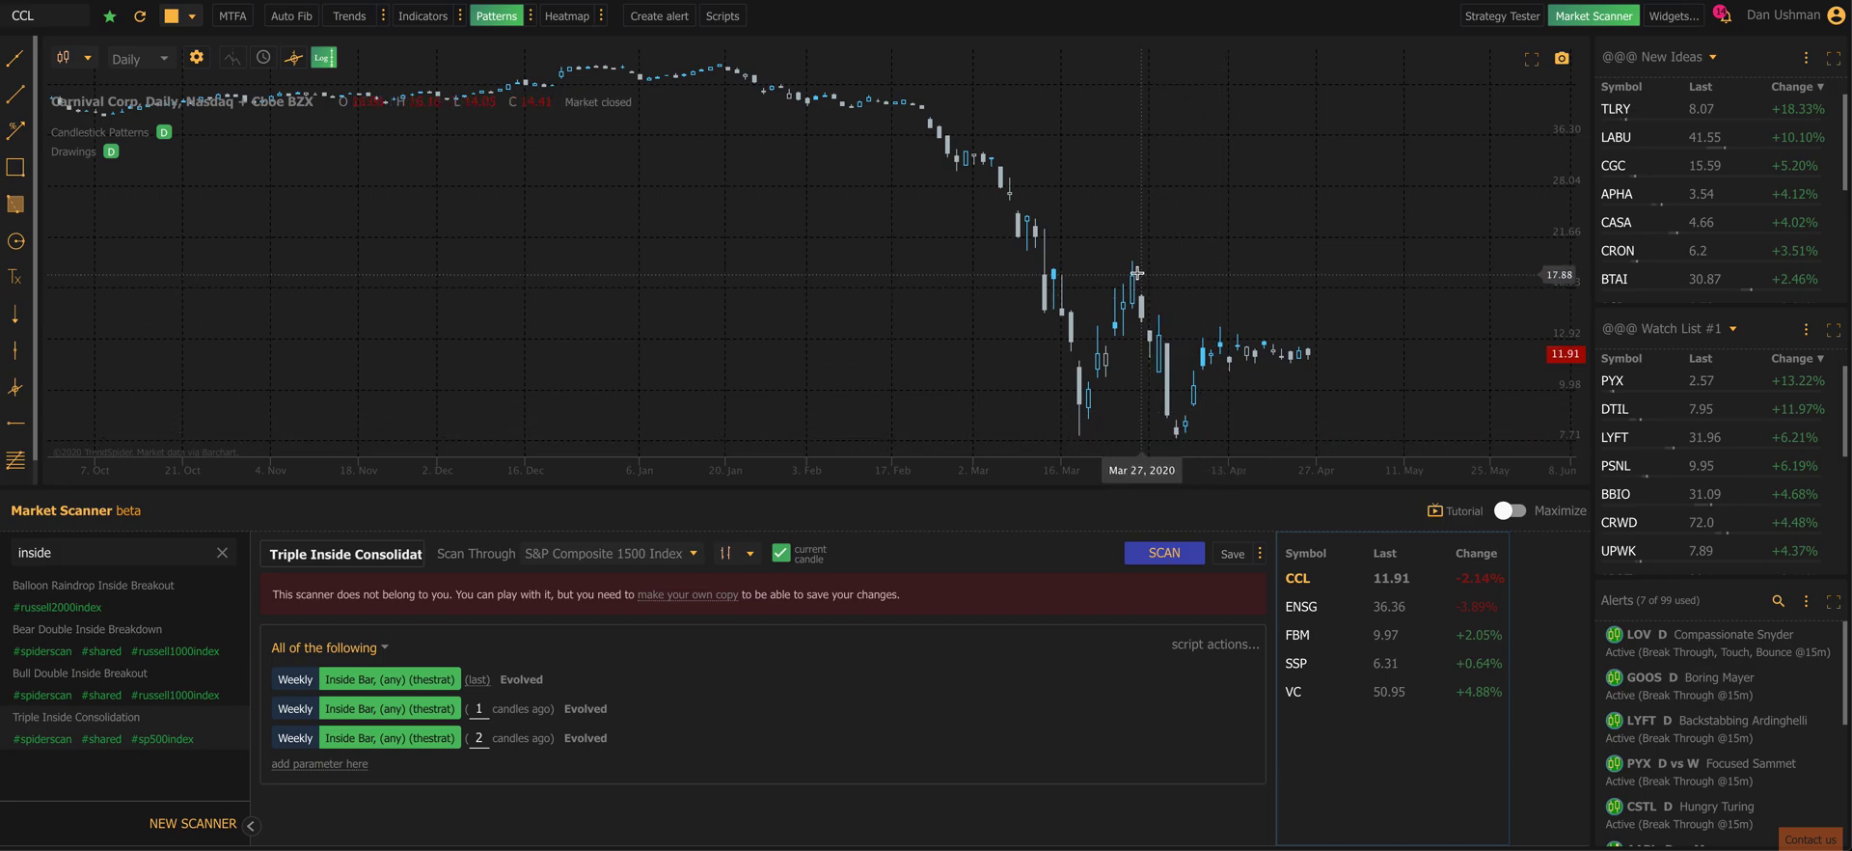
Show the ENSG scan result on a Daily chart and add the symbol to the "@@@ New Ideas" watch list.
{"action": "left_click", "coordinate": [1348, 606]}
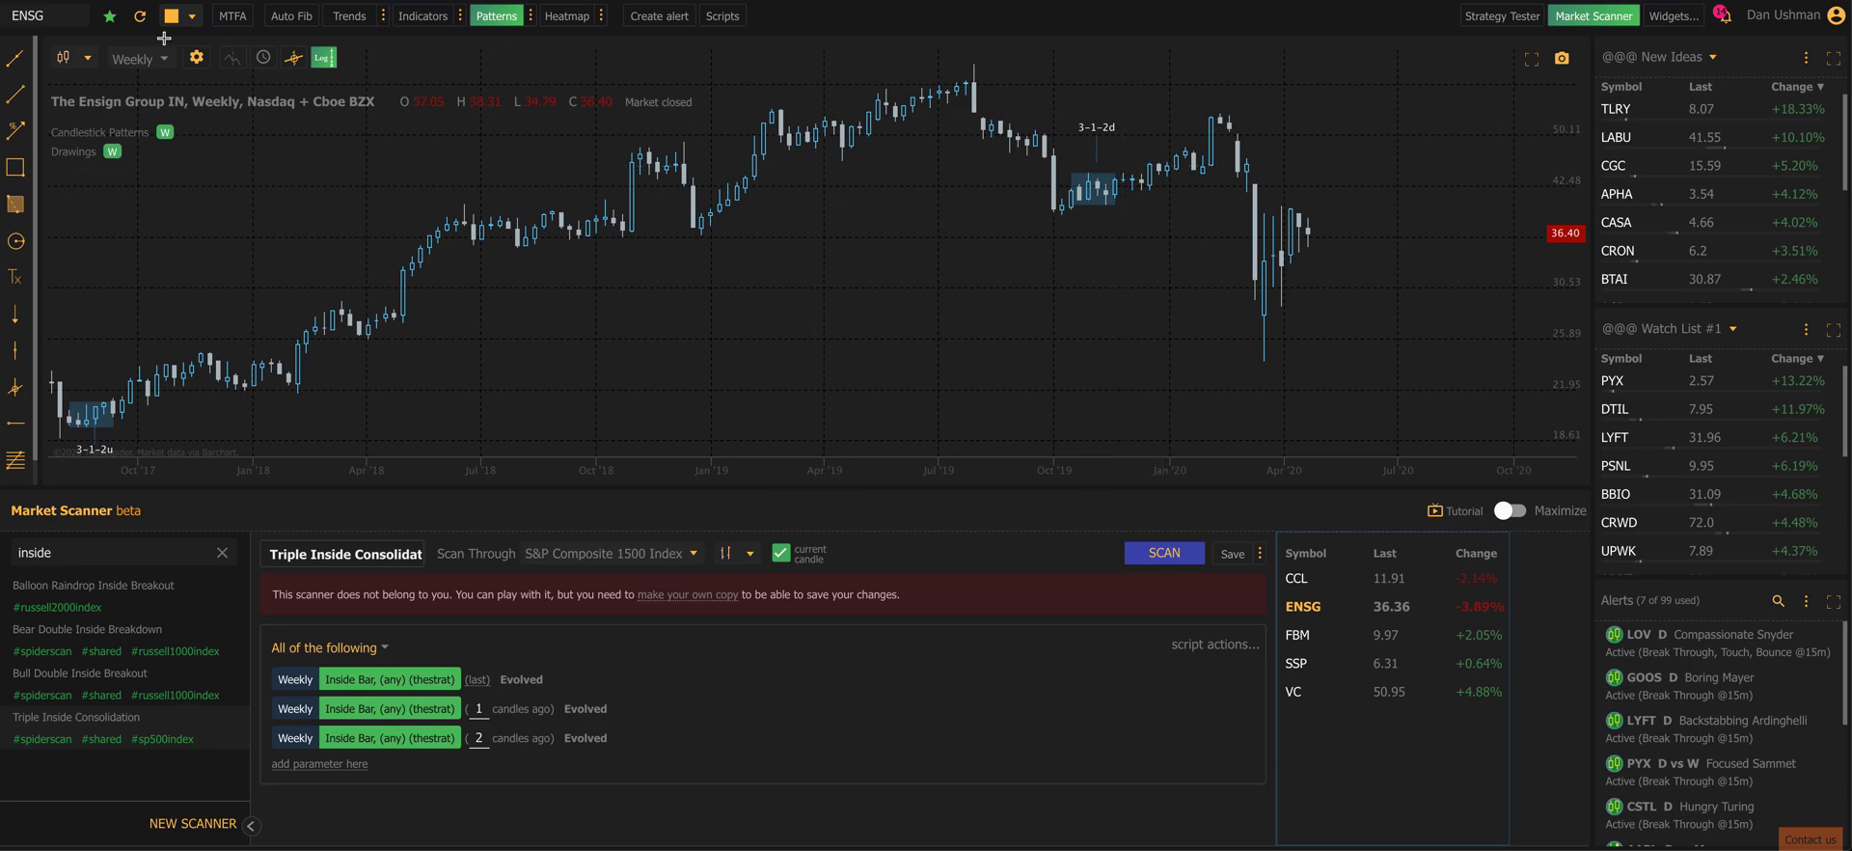
{"action": "left_click", "coordinate": [136, 60]}
{"action": "left_click", "coordinate": [166, 147]}
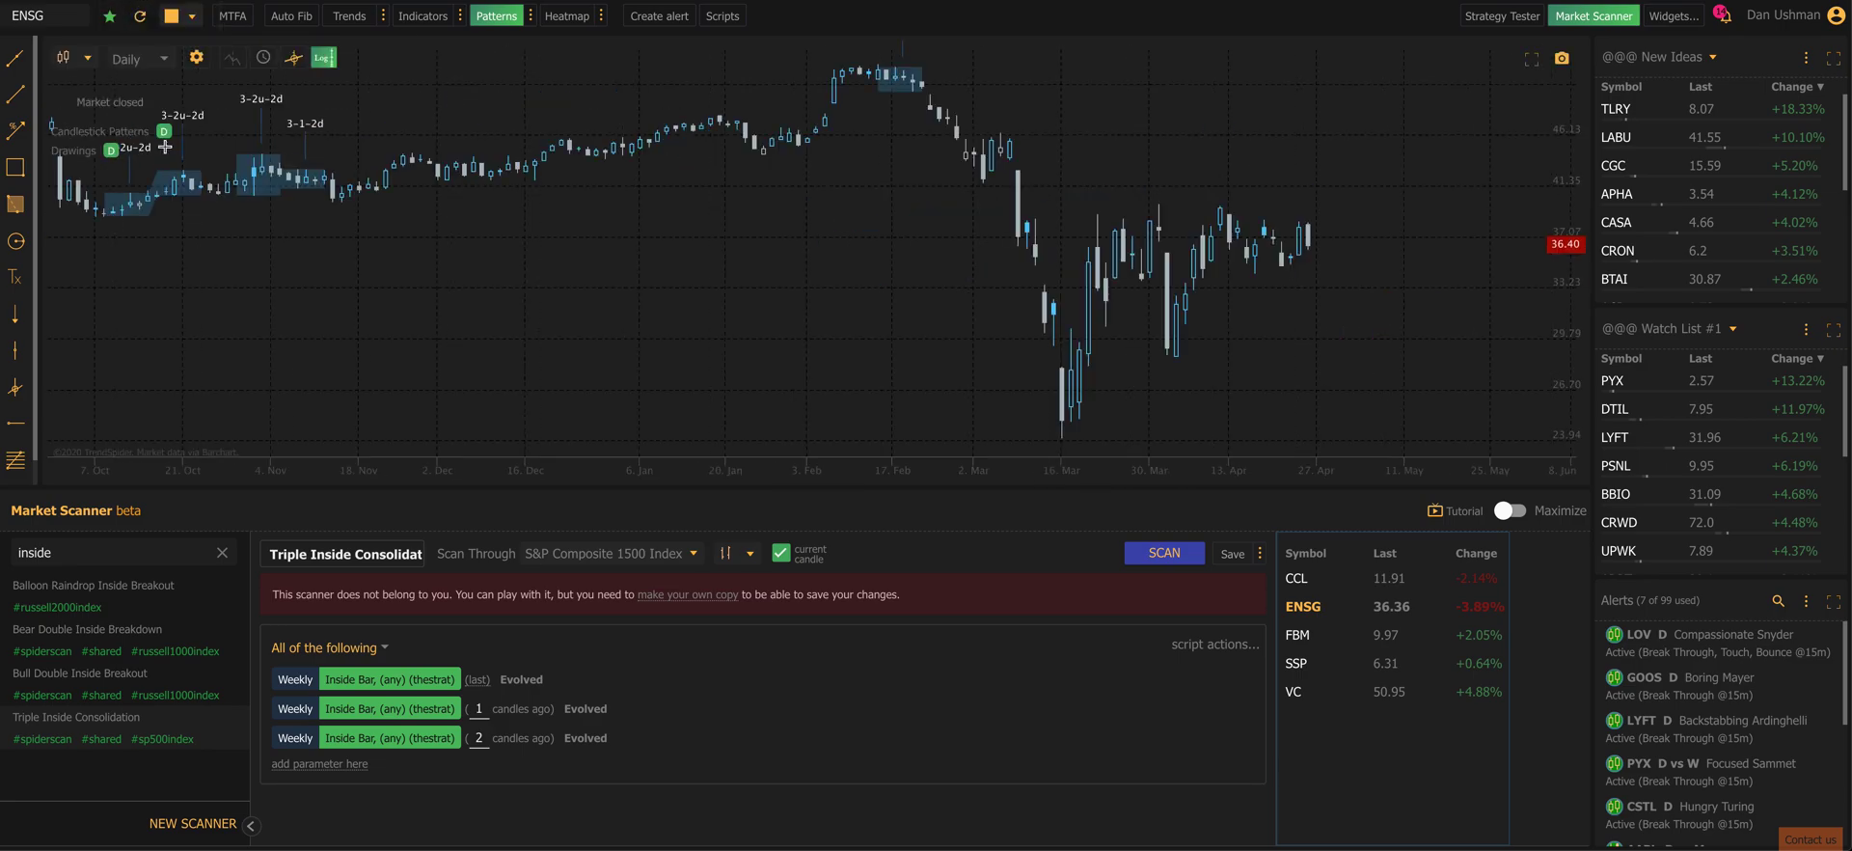
{"action": "scroll", "coordinate": [1100, 179], "scroll_direction": "up", "scroll_amount": 2}
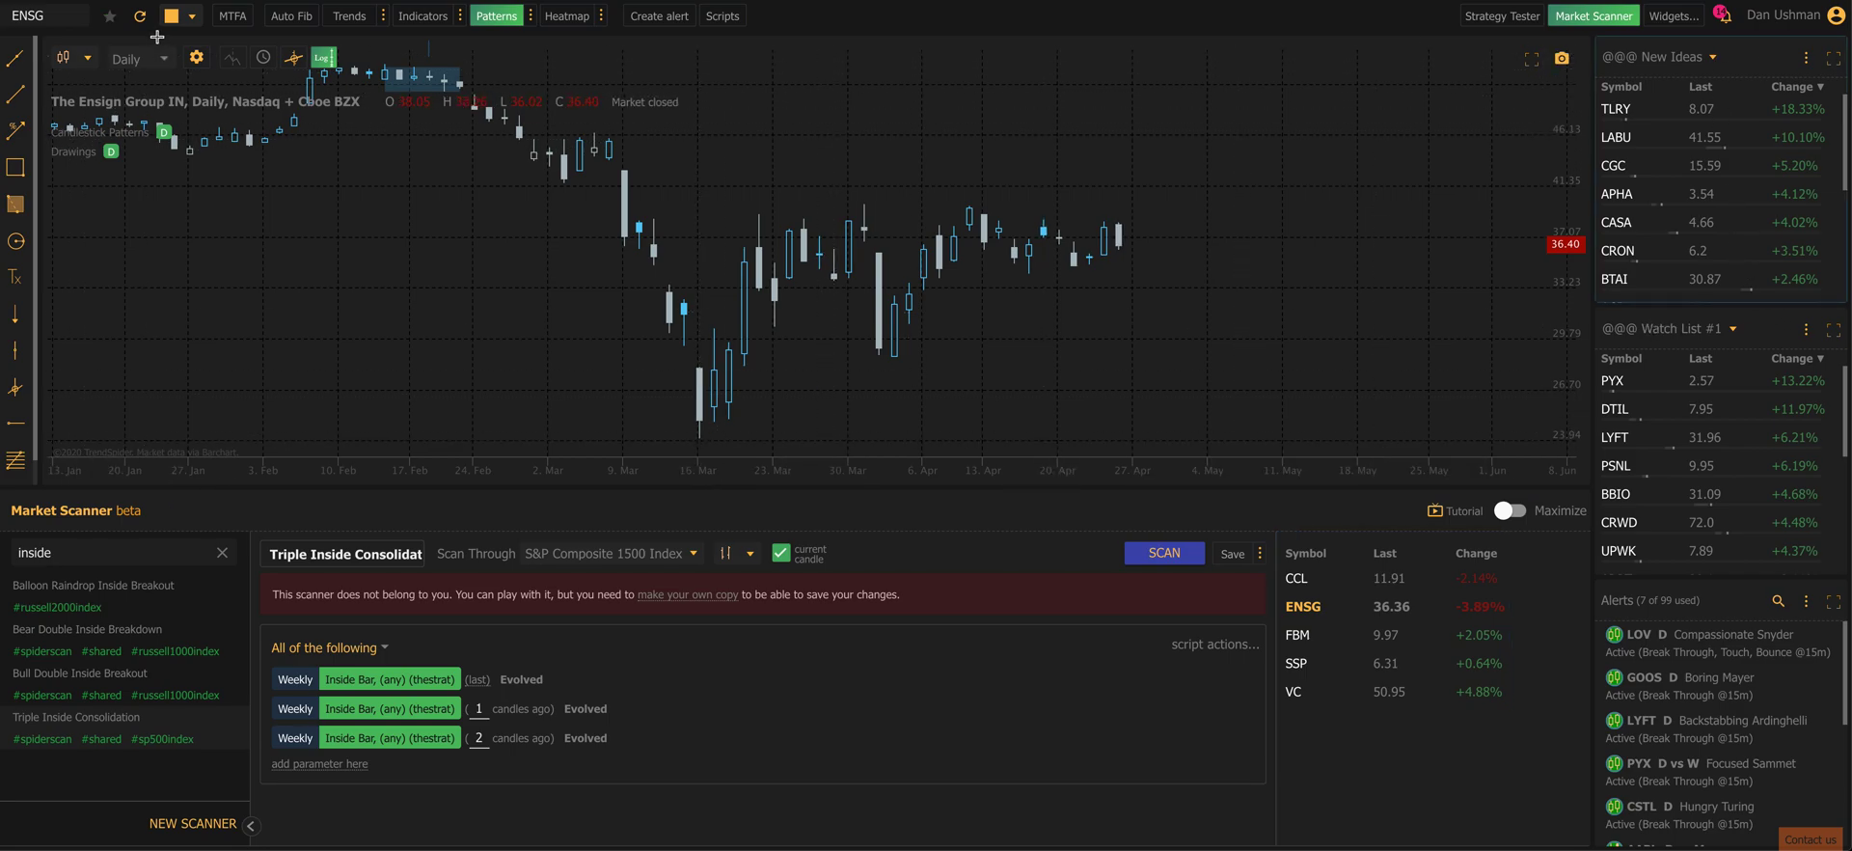
{"action": "left_click", "coordinate": [111, 16]}
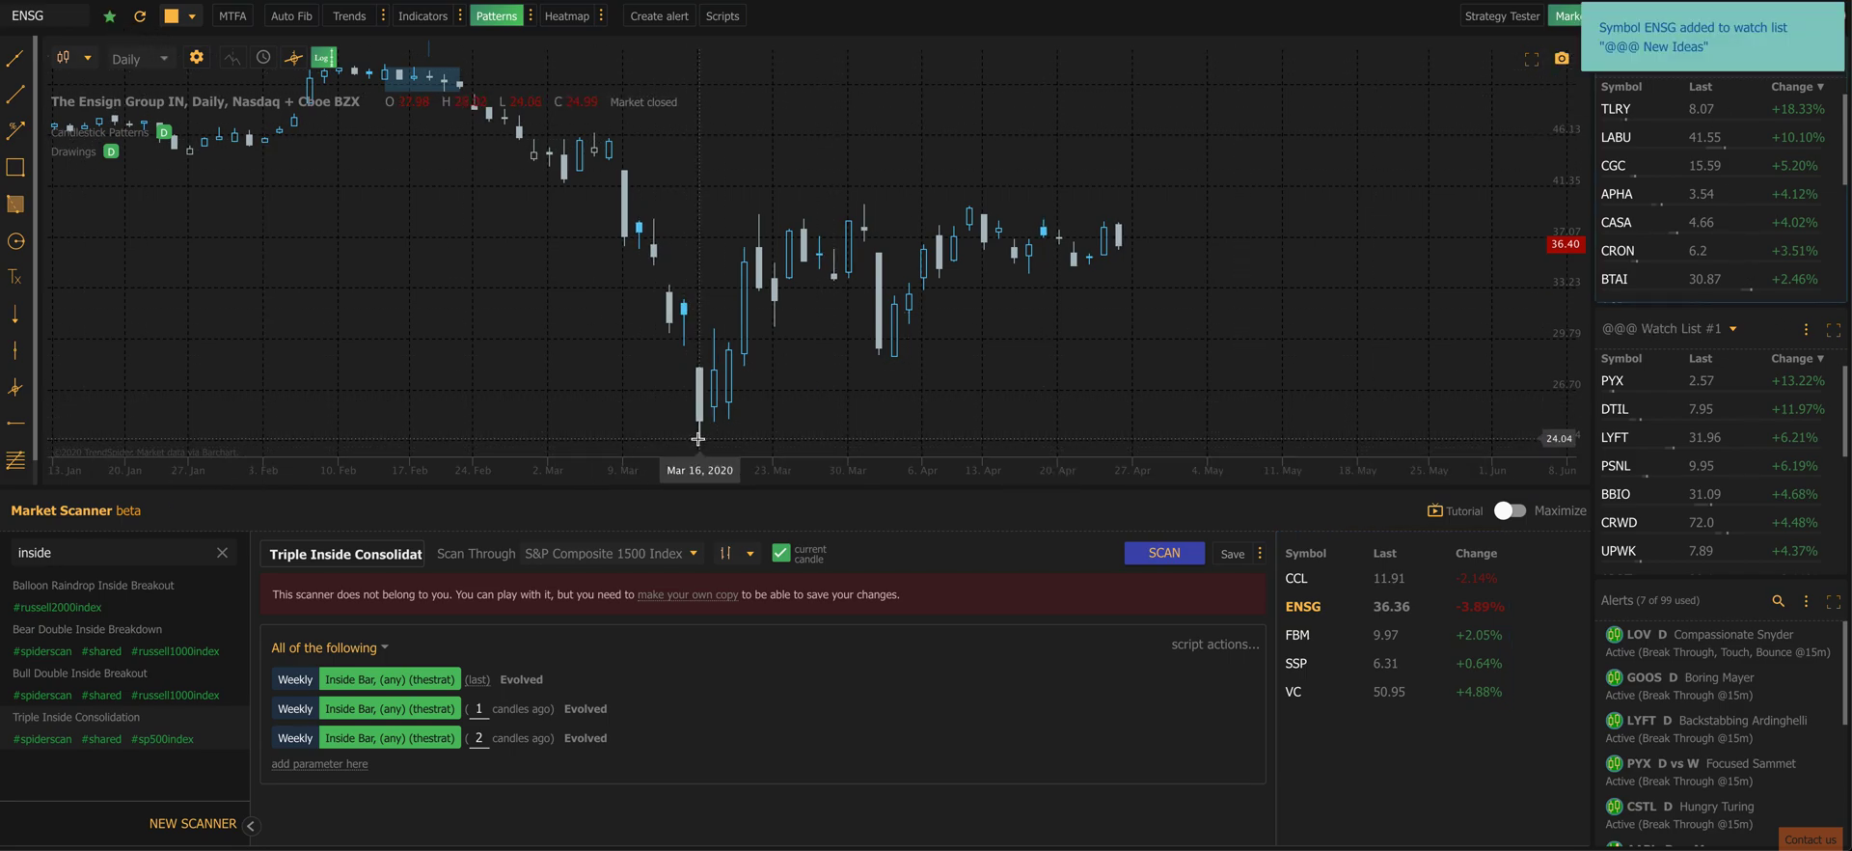
Draw a rising trend line on the ENSG chart from the March 16, 2020 low through the early April low.
{"action": "key", "text": "t"}
{"action": "left_click", "coordinate": [701, 436]}
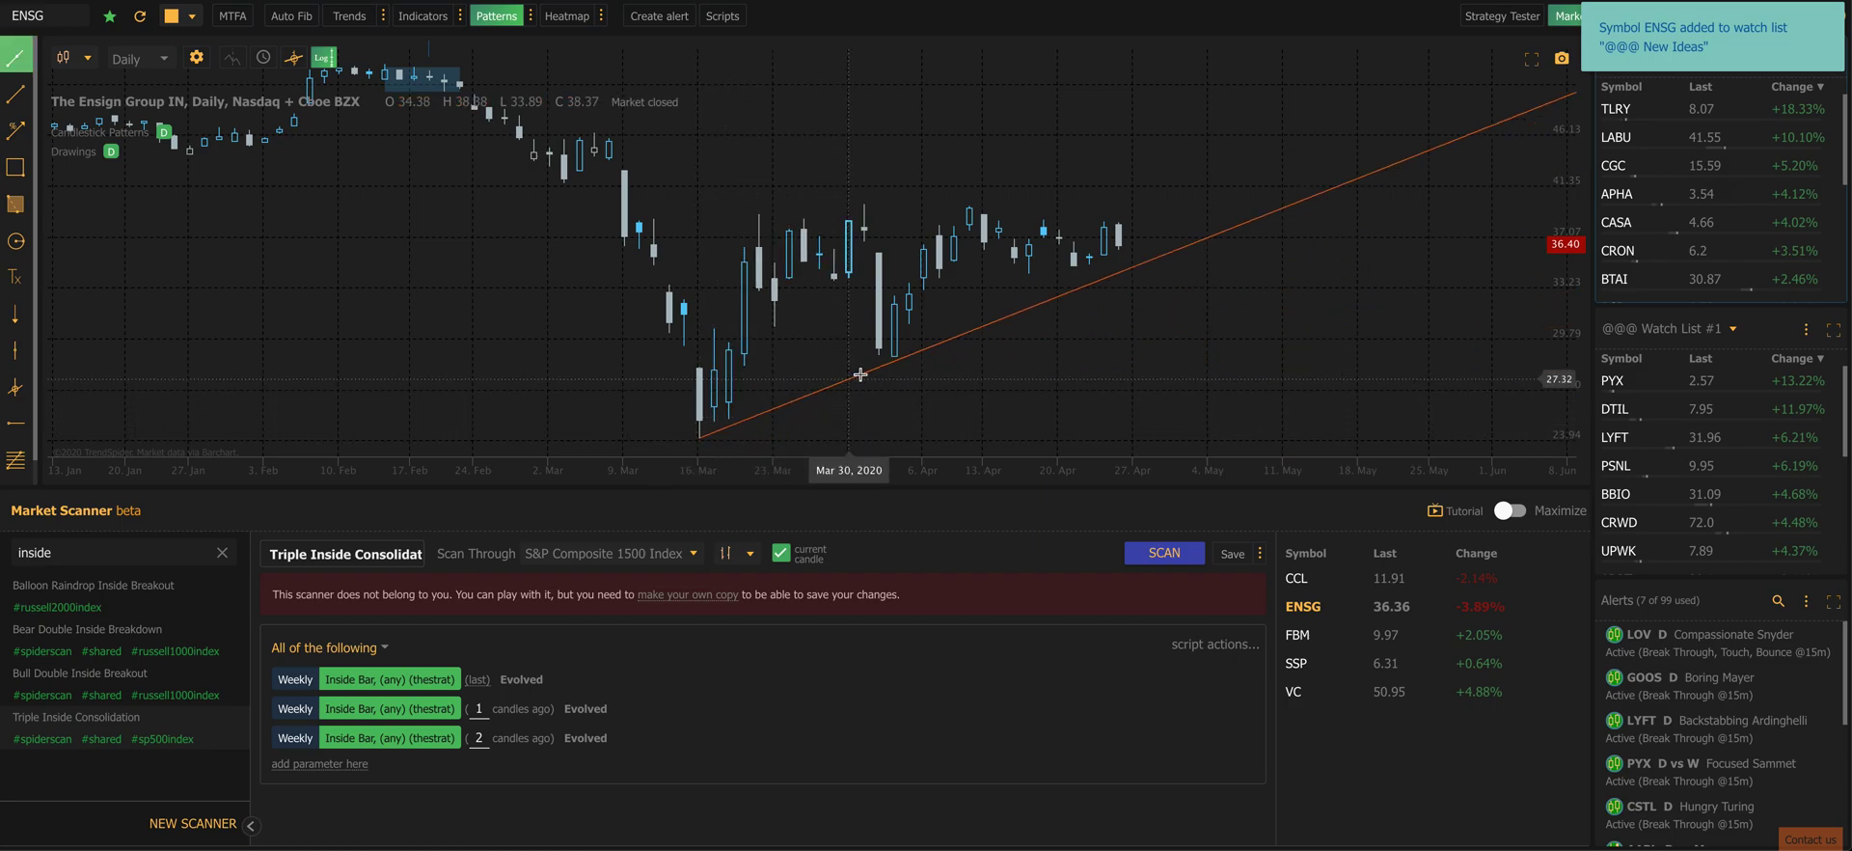
{"action": "left_click", "coordinate": [896, 358]}
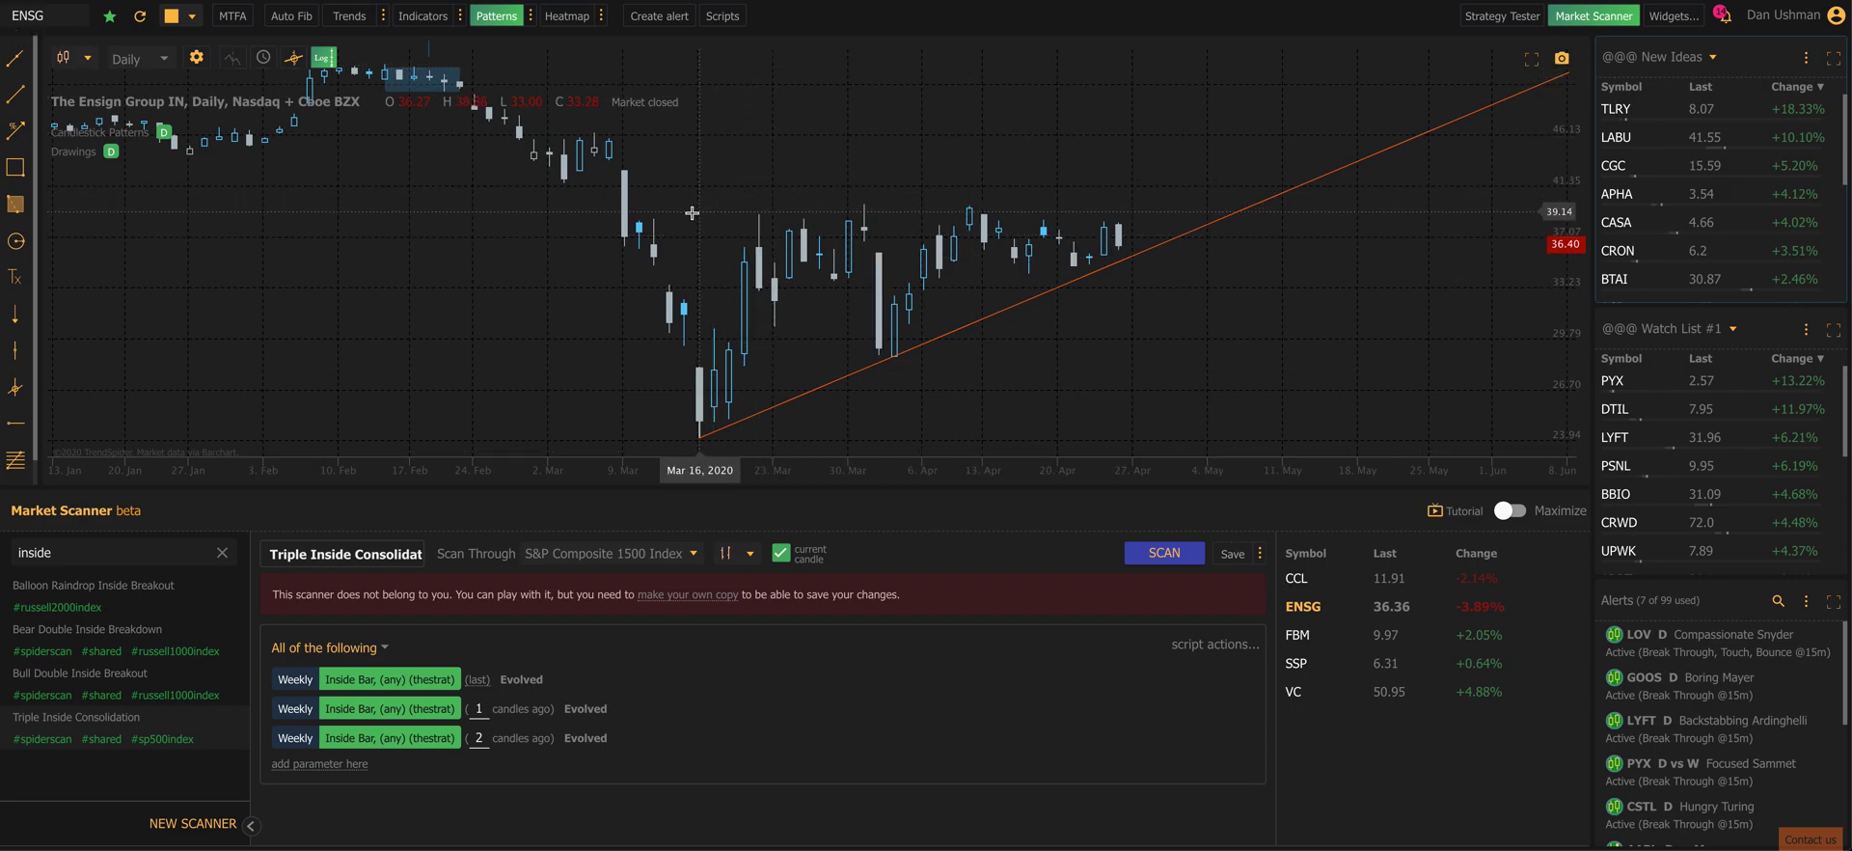
Draw a horizontal ray from the late March high and raise it to the 39.89 resistance level.
{"action": "key", "text": "alt+h"}
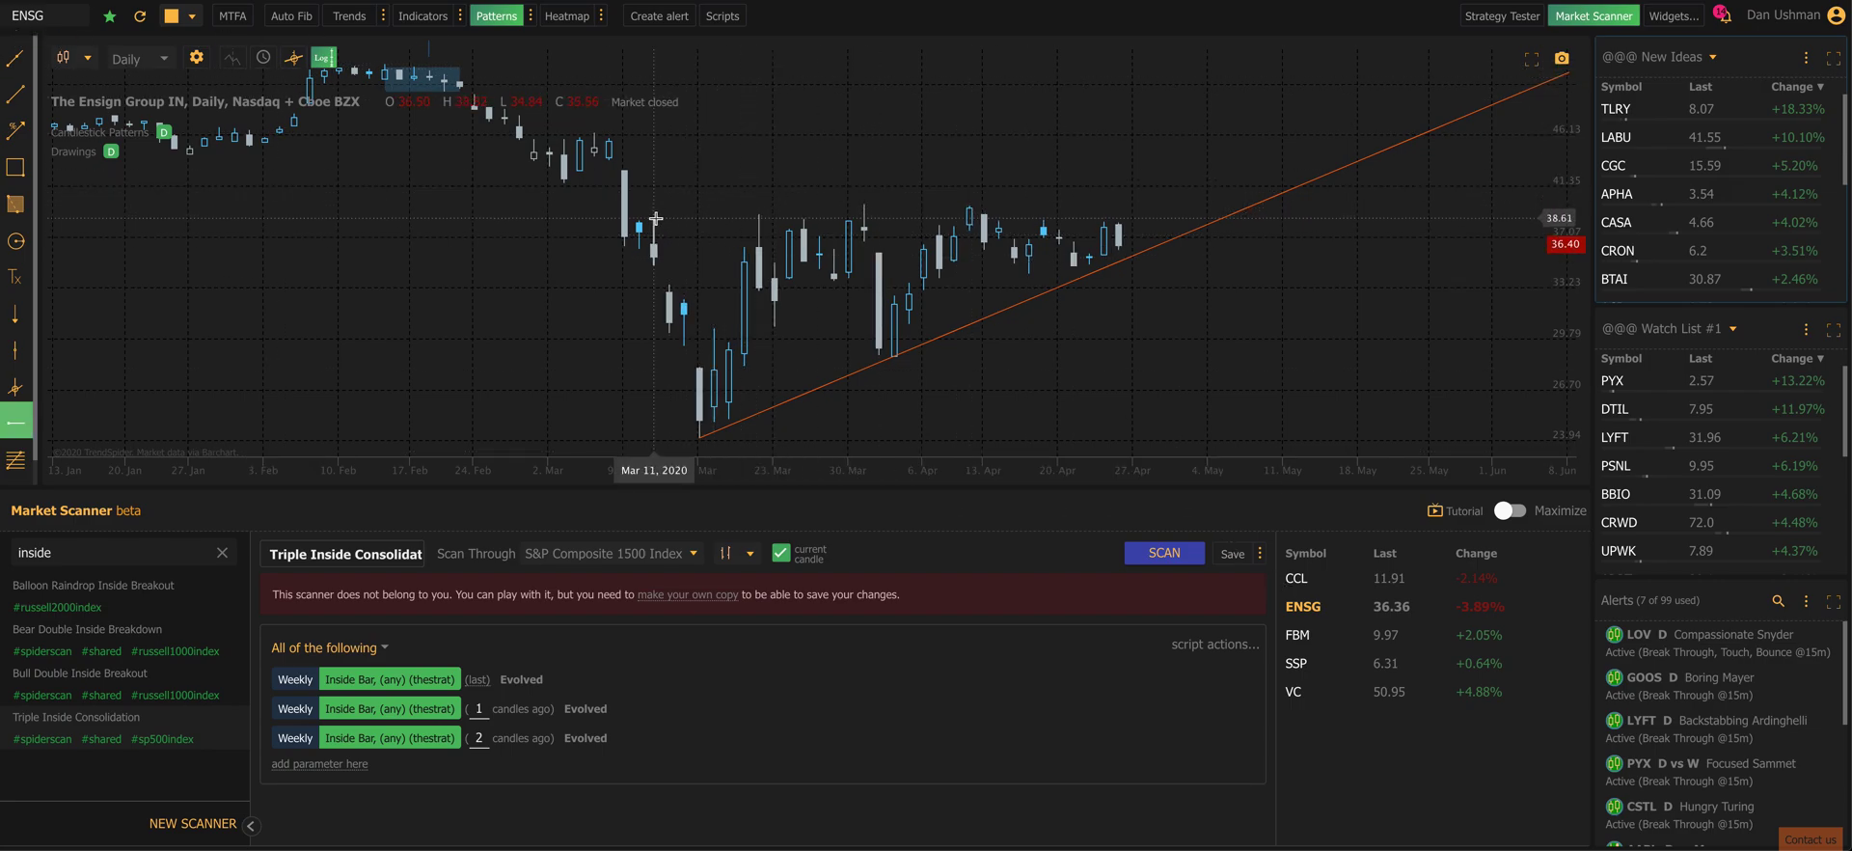
{"action": "left_click", "coordinate": [761, 213]}
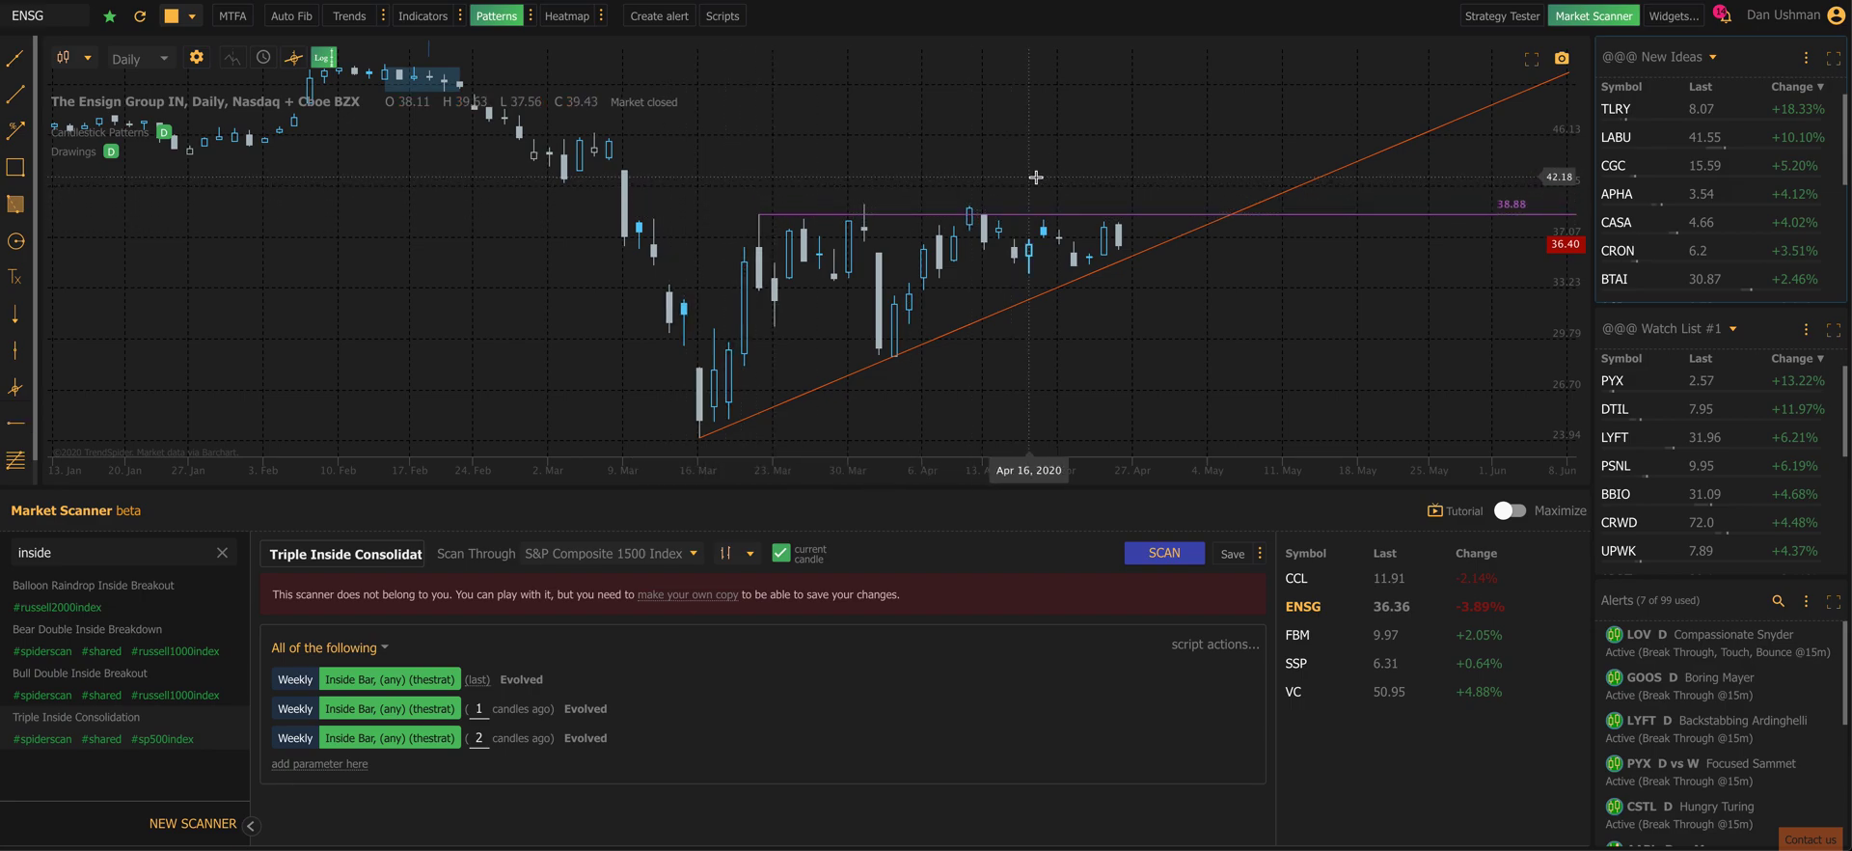
{"action": "left_click_drag", "start_coordinate": [1046, 218], "coordinate": [1043, 205]}
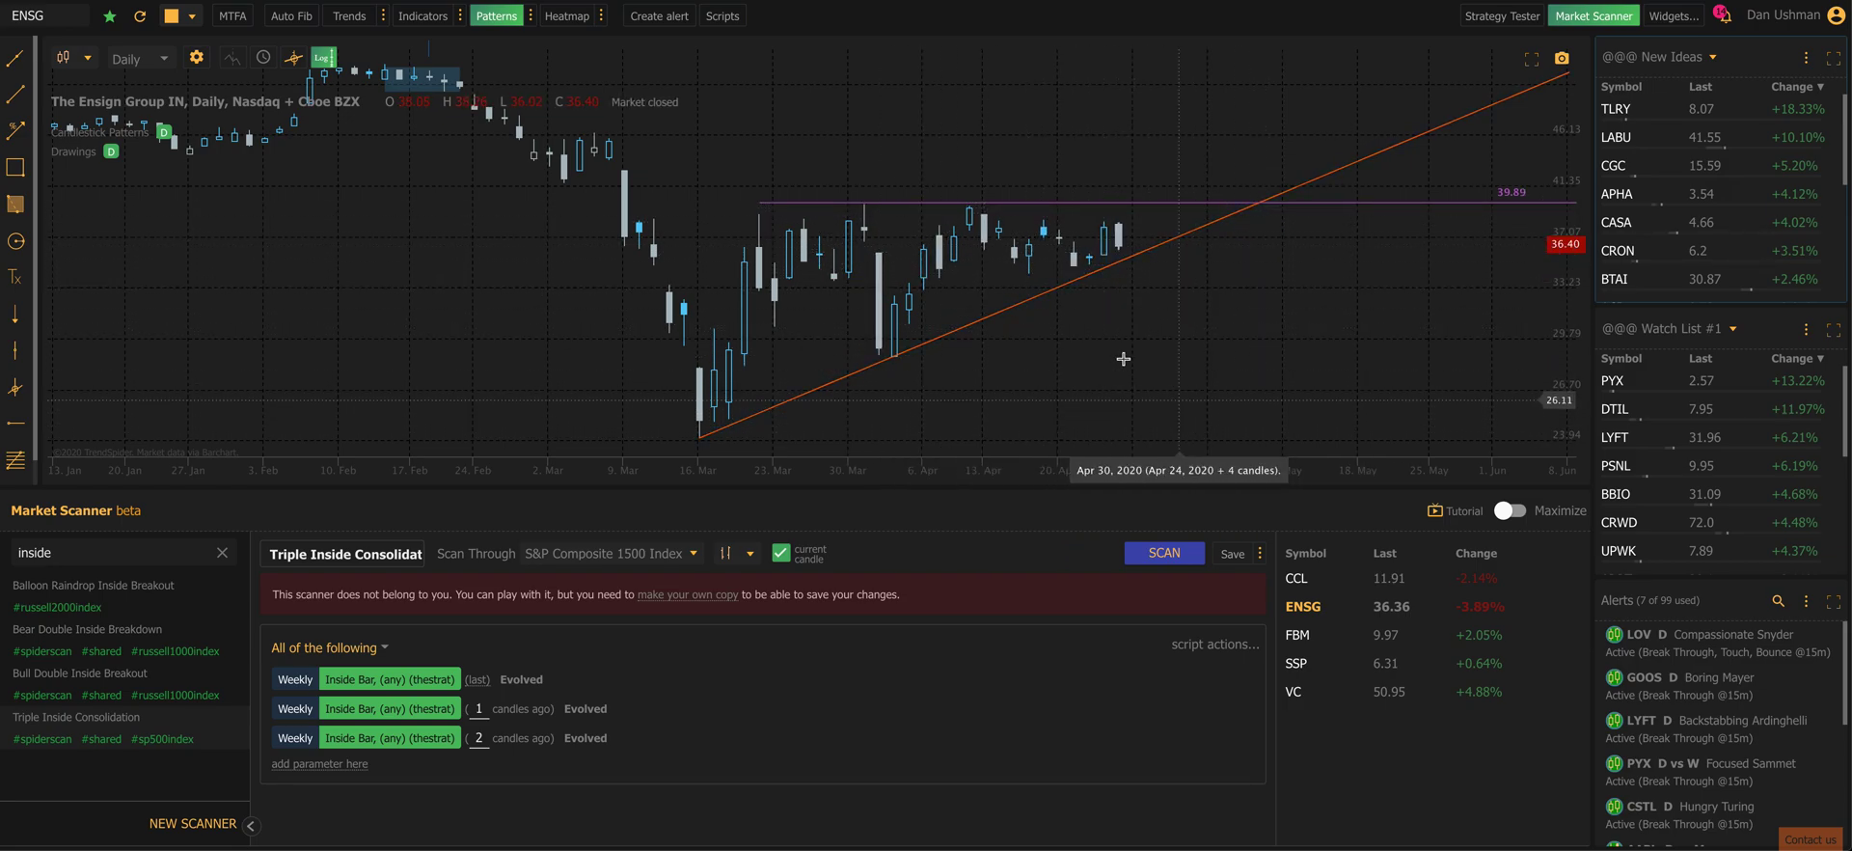
Try to create a Break Through alert on the 39.89 horizontal ray with zero sensitivity and 15 min confirmation candles.
{"action": "right_click", "coordinate": [1092, 200]}
{"action": "left_click", "coordinate": [1119, 226]}
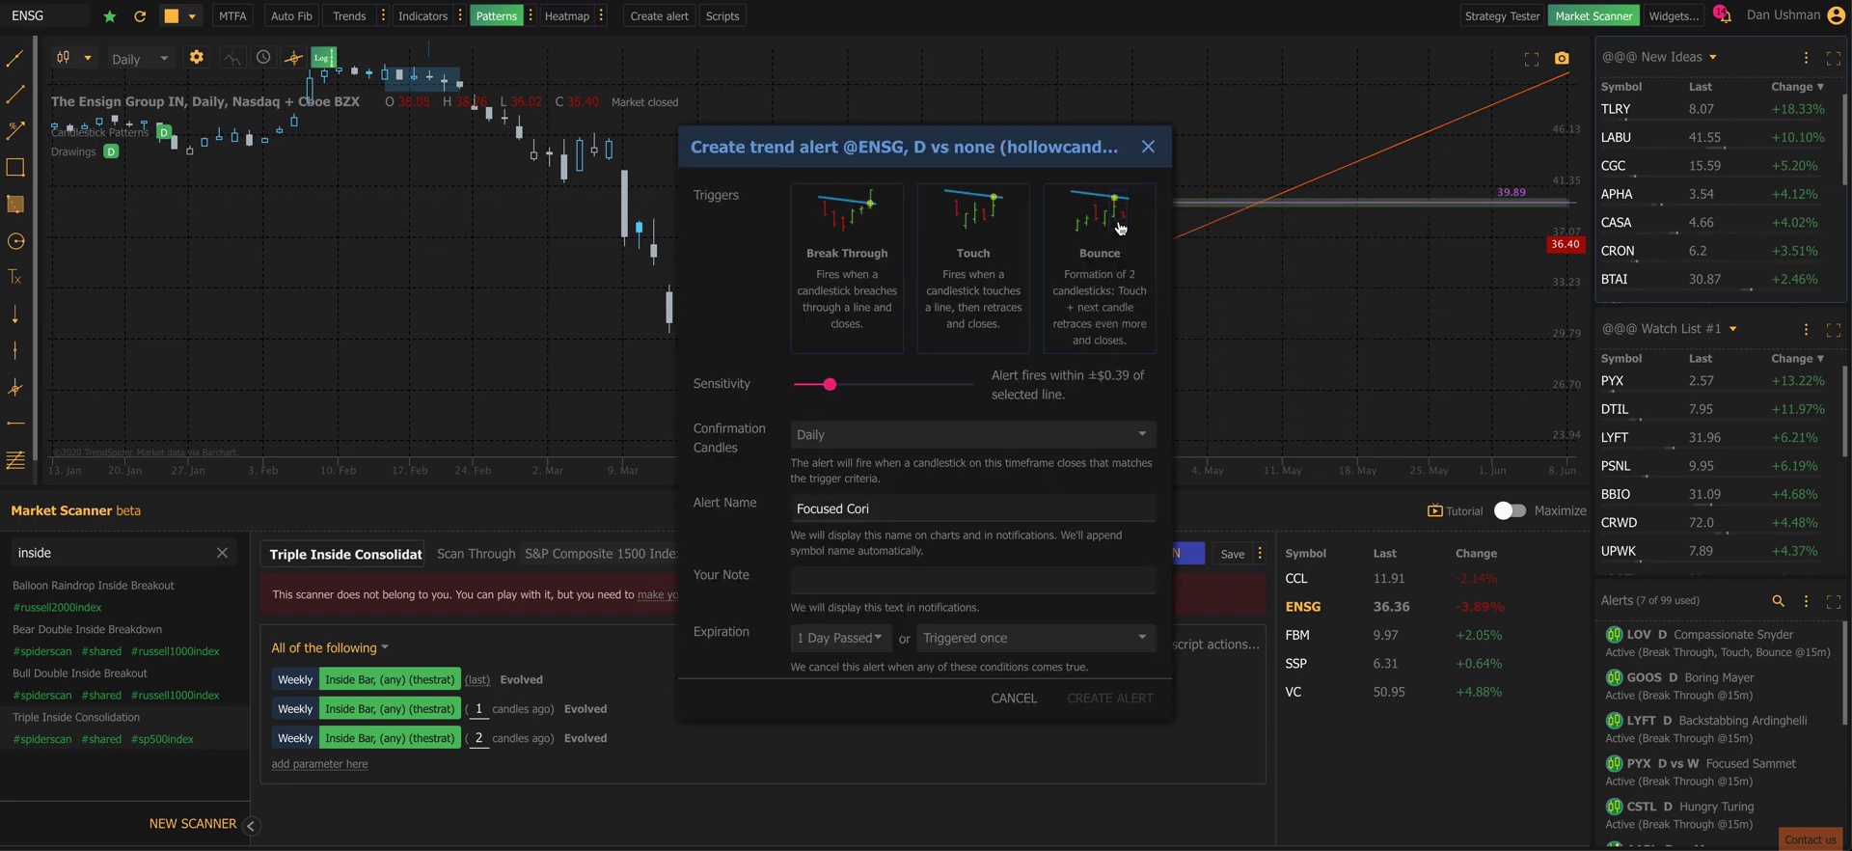
{"action": "left_click", "coordinate": [858, 276]}
{"action": "left_click_drag", "start_coordinate": [829, 384], "coordinate": [762, 396]}
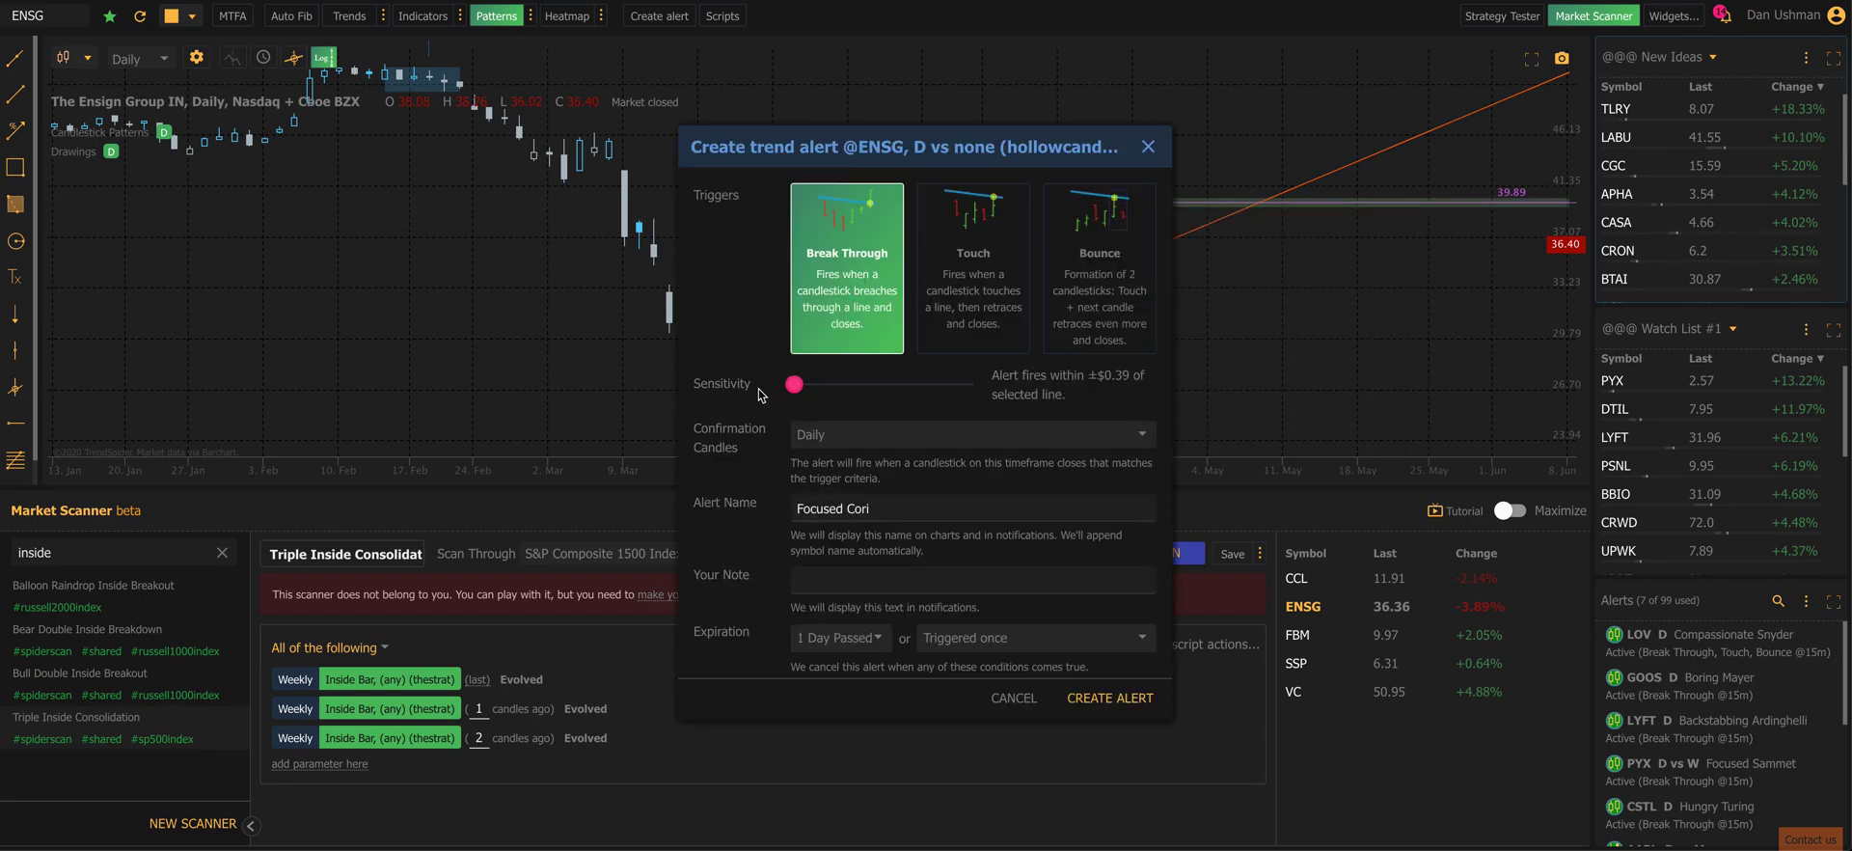
{"action": "left_click", "coordinate": [830, 437]}
{"action": "left_click", "coordinate": [829, 311]}
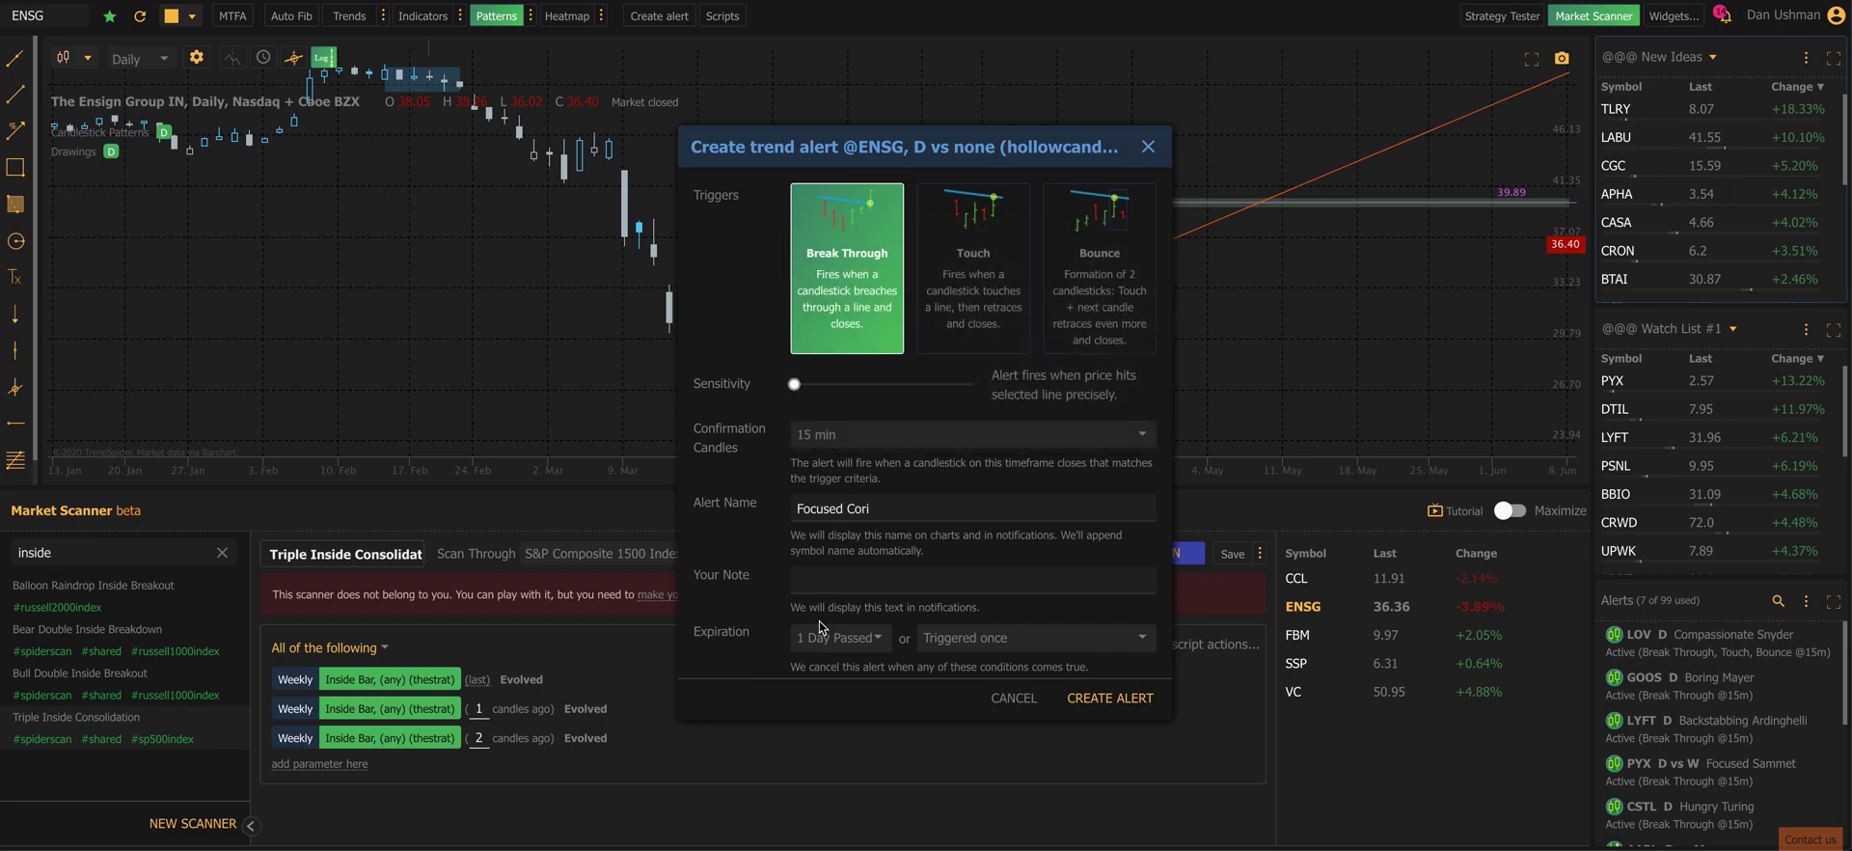
{"action": "left_click", "coordinate": [824, 637]}
{"action": "left_click", "coordinate": [840, 758]}
{"action": "left_click", "coordinate": [1109, 697]}
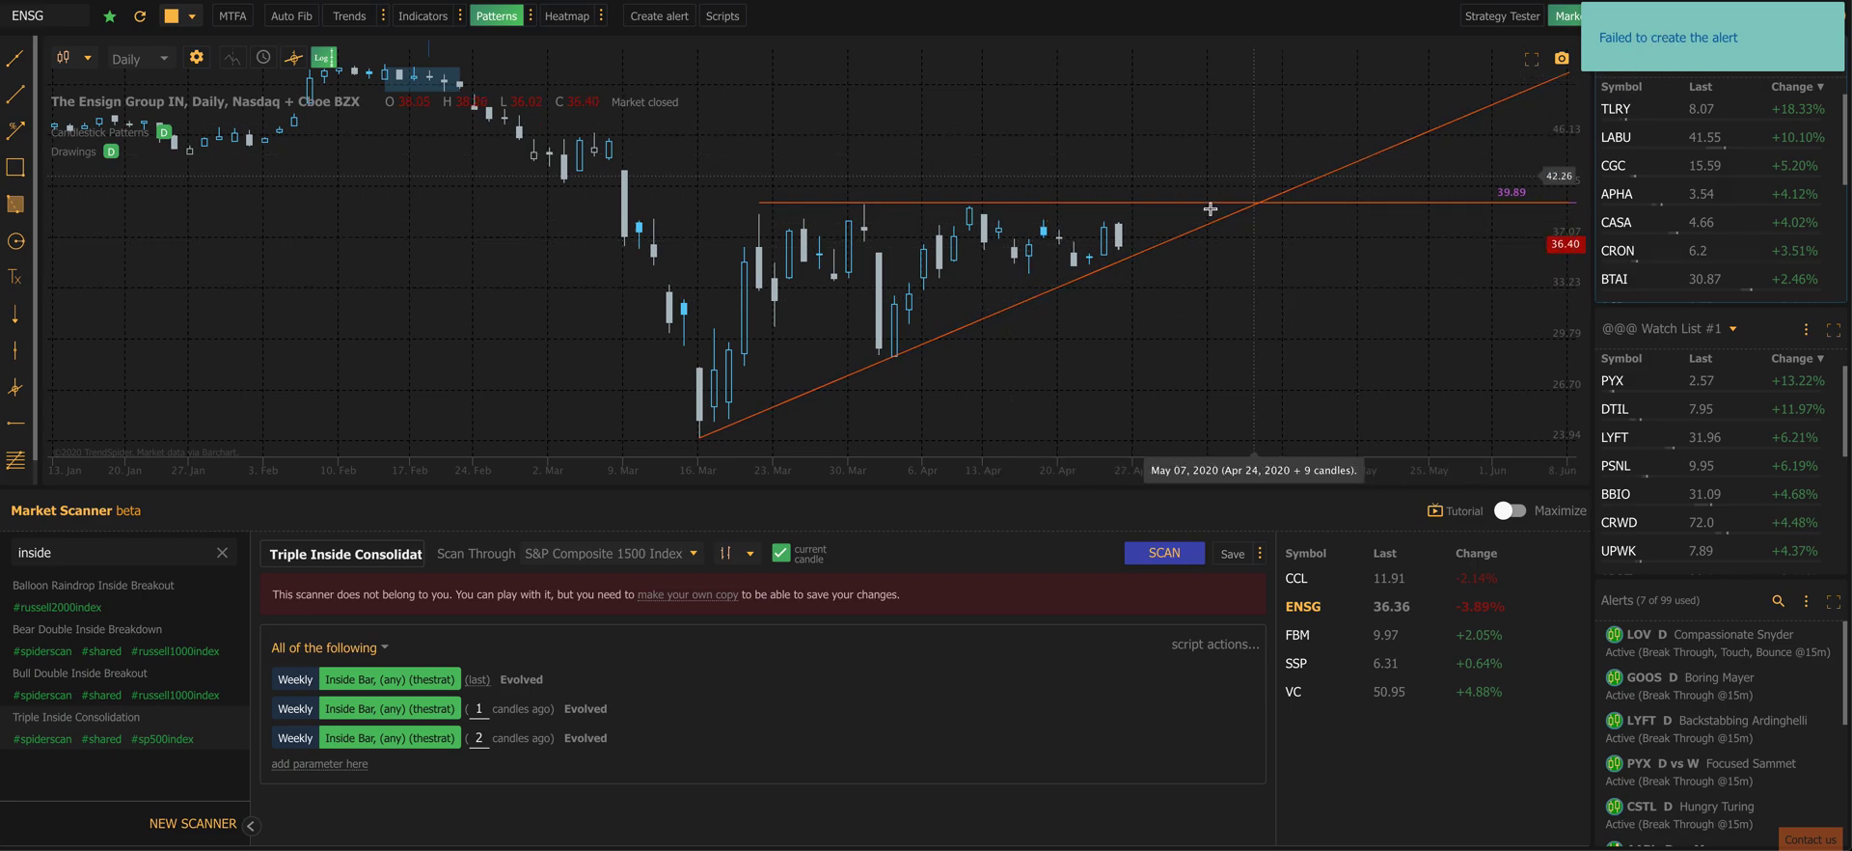
Create an alert on the rising trend line with the Break Through and Touch triggers.
{"action": "left_click_drag", "start_coordinate": [1248, 302], "coordinate": [1261, 302]}
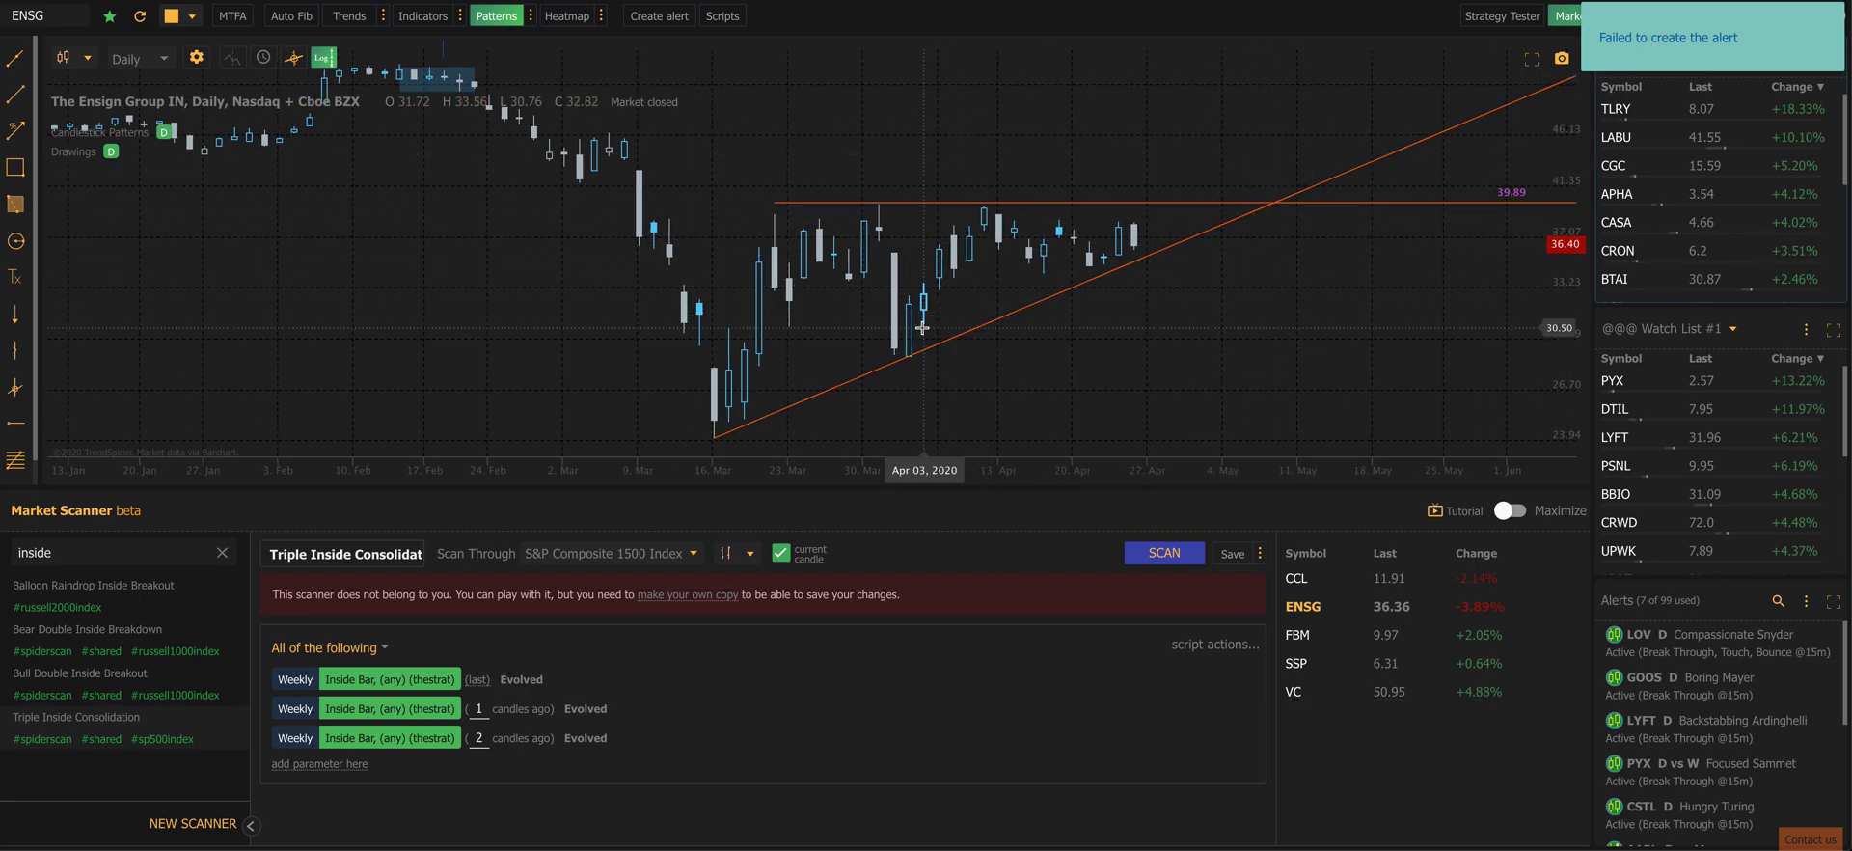
{"action": "right_click", "coordinate": [996, 320]}
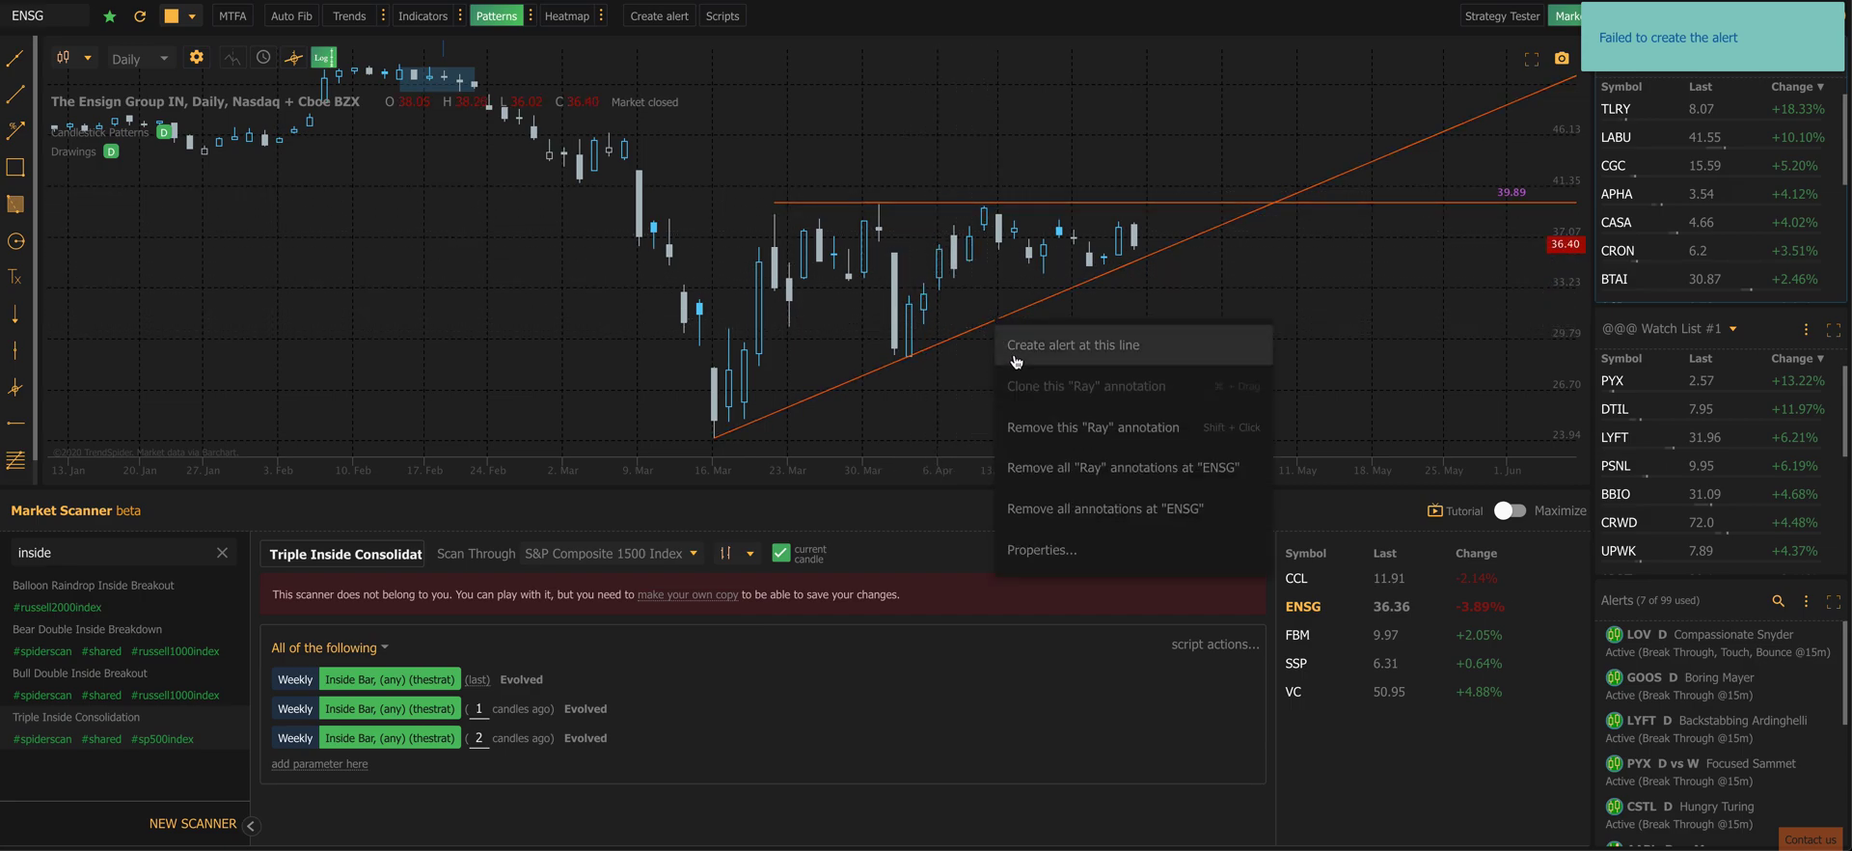
{"action": "left_click", "coordinate": [1061, 344]}
{"action": "left_click", "coordinate": [990, 297]}
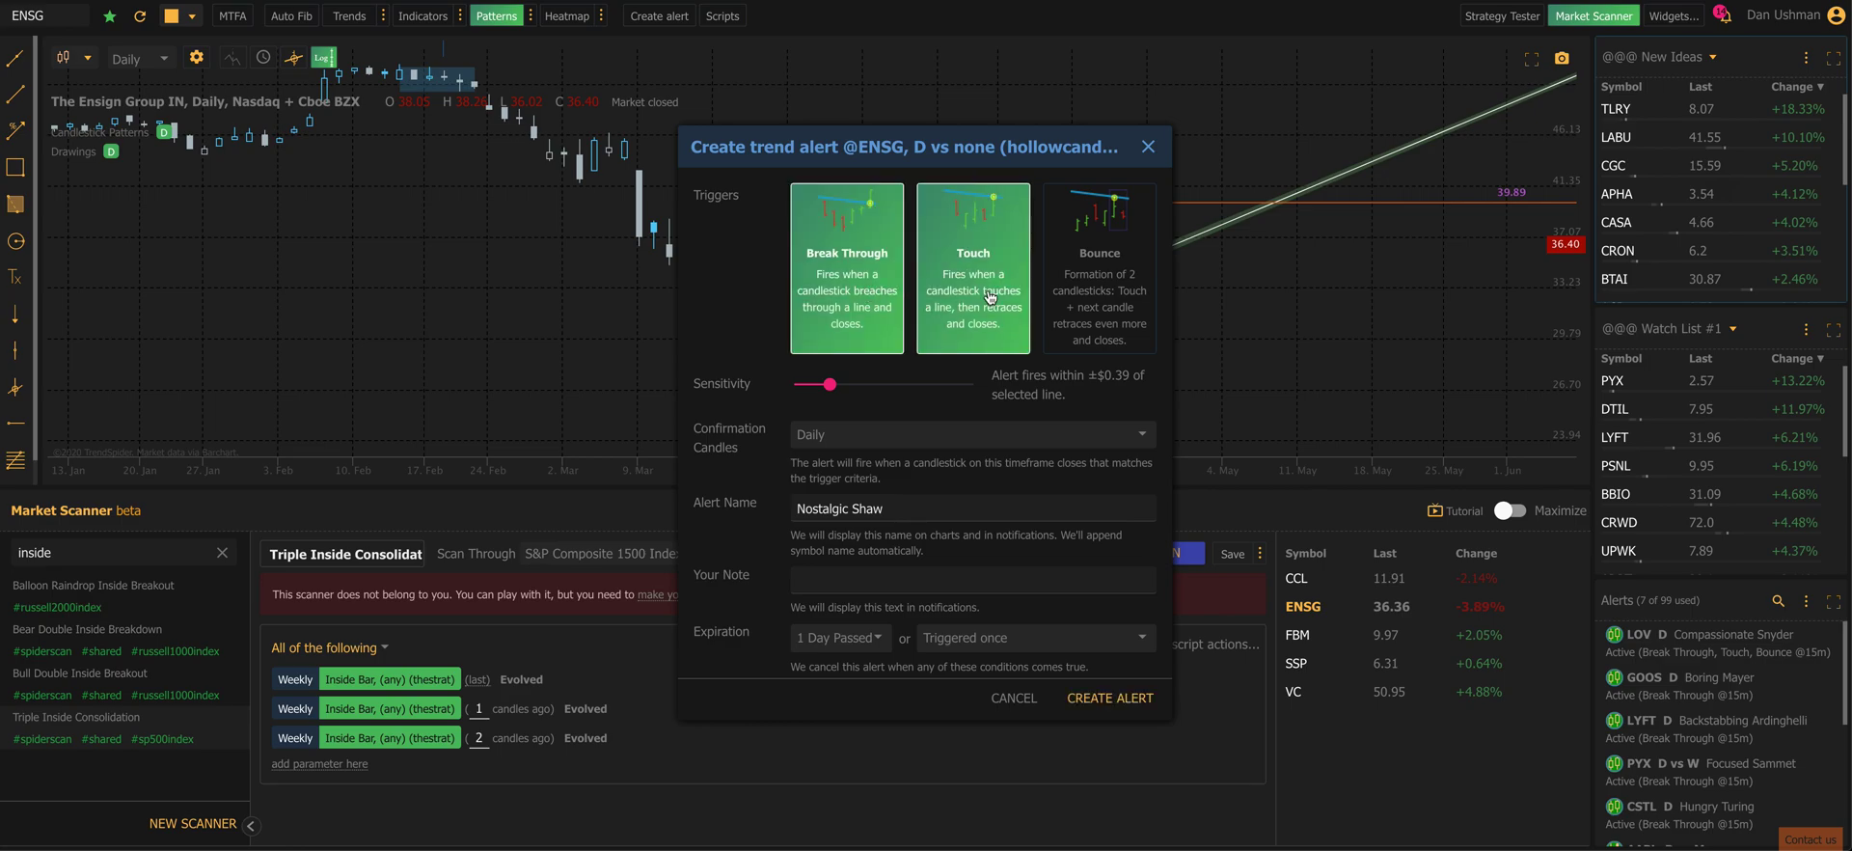
{"action": "left_click", "coordinate": [1077, 698]}
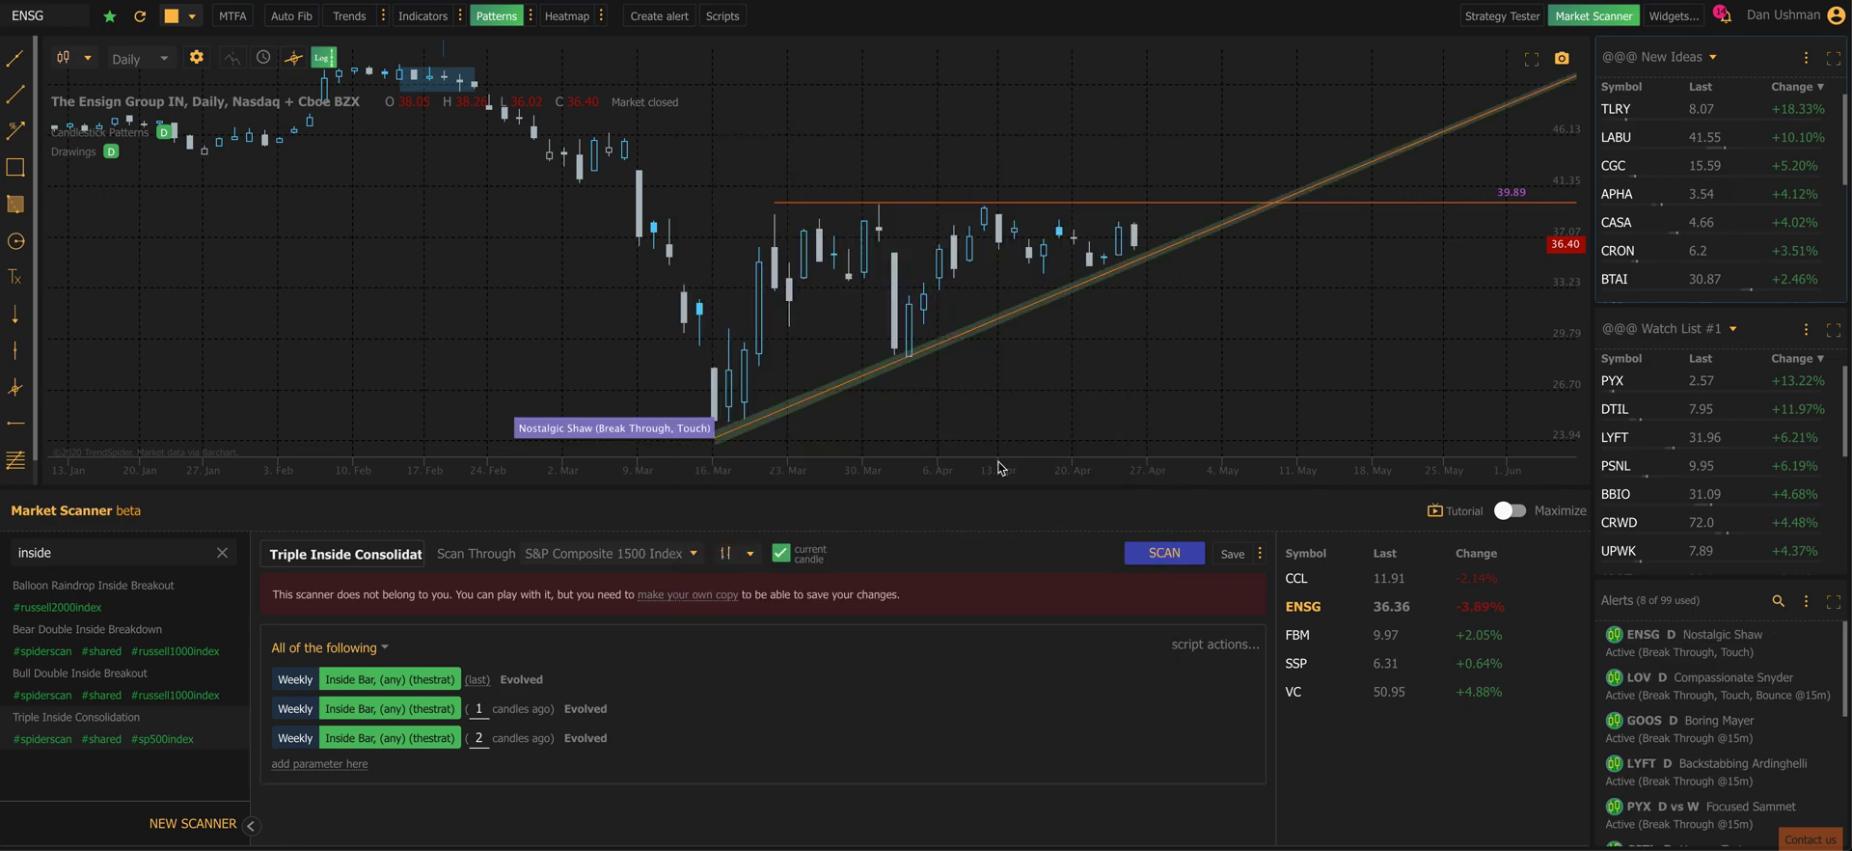
Create a Break Through alert on the 39.89 horizontal ray with the default settings.
{"action": "left_click", "coordinate": [822, 197]}
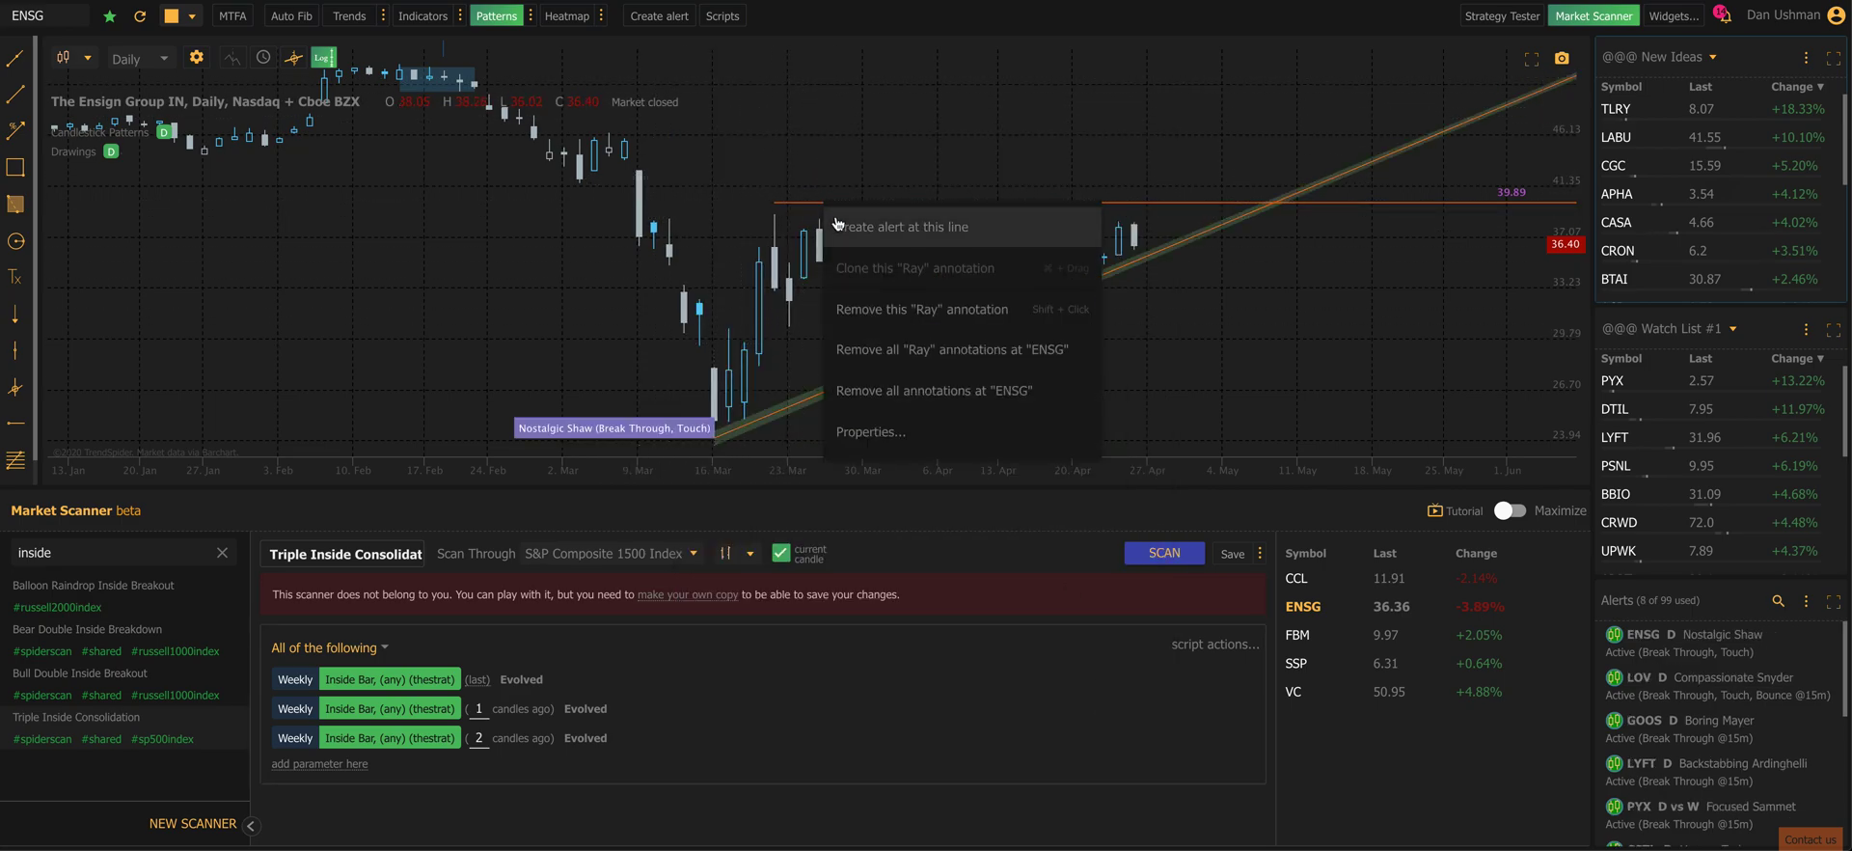
{"action": "left_click", "coordinate": [848, 226]}
{"action": "left_click", "coordinate": [1144, 701]}
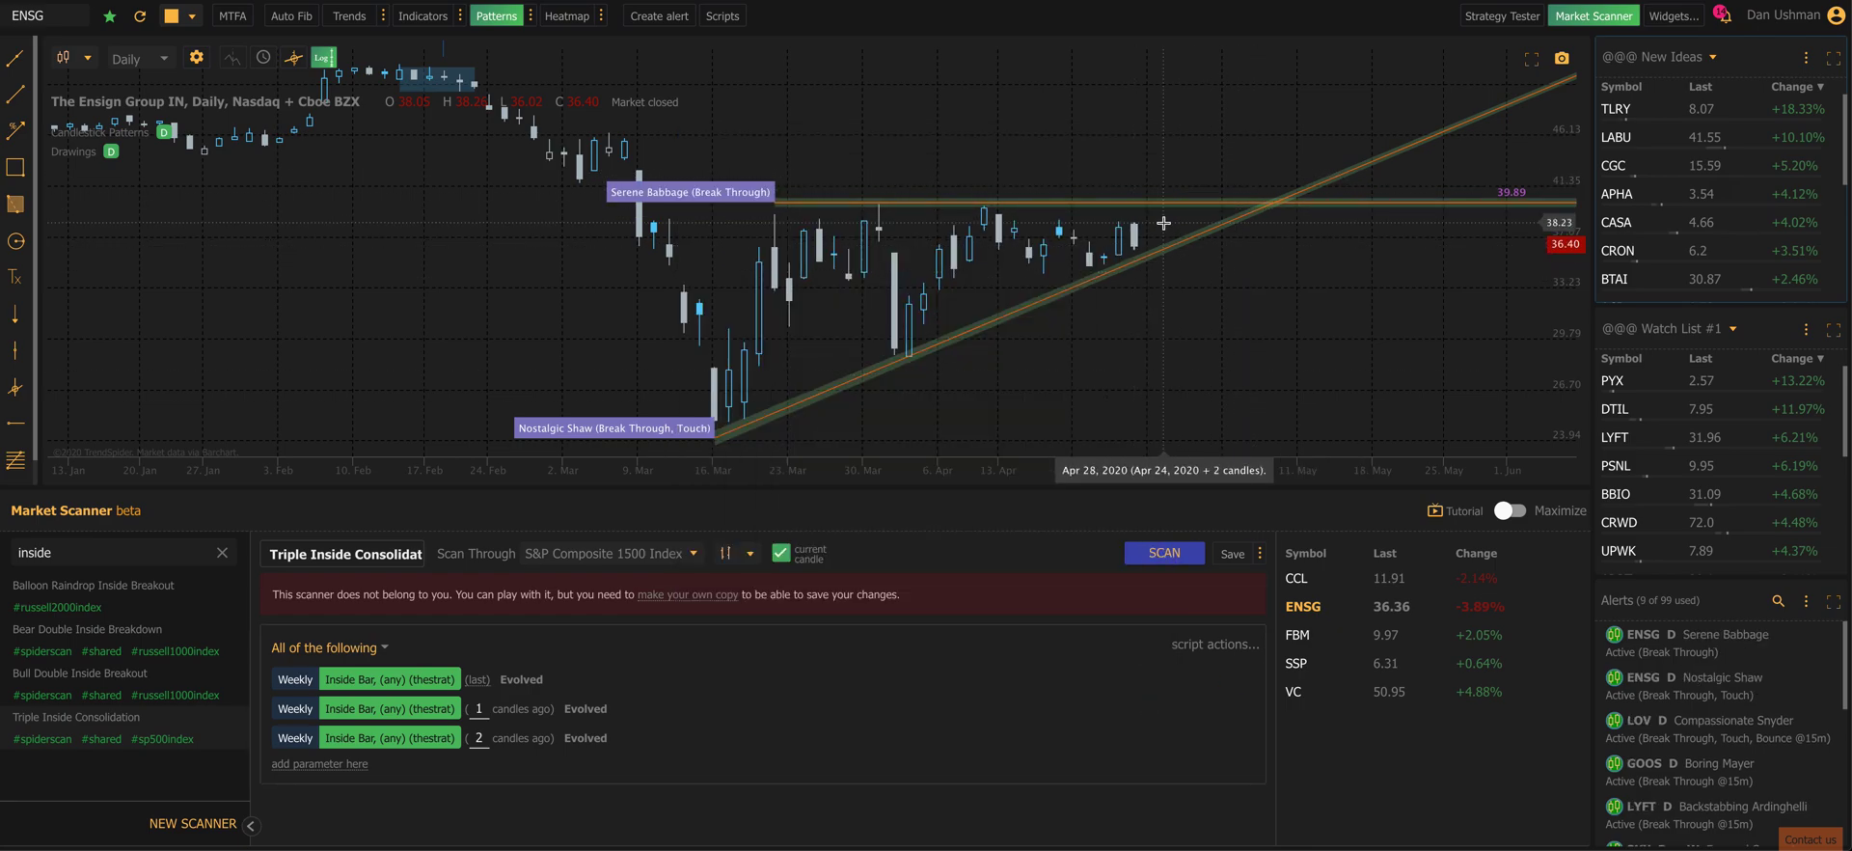
Remove the alerts from the rising trend line and the 39.89 horizontal ray.
{"action": "right_click", "coordinate": [1075, 282]}
{"action": "left_click", "coordinate": [1119, 342]}
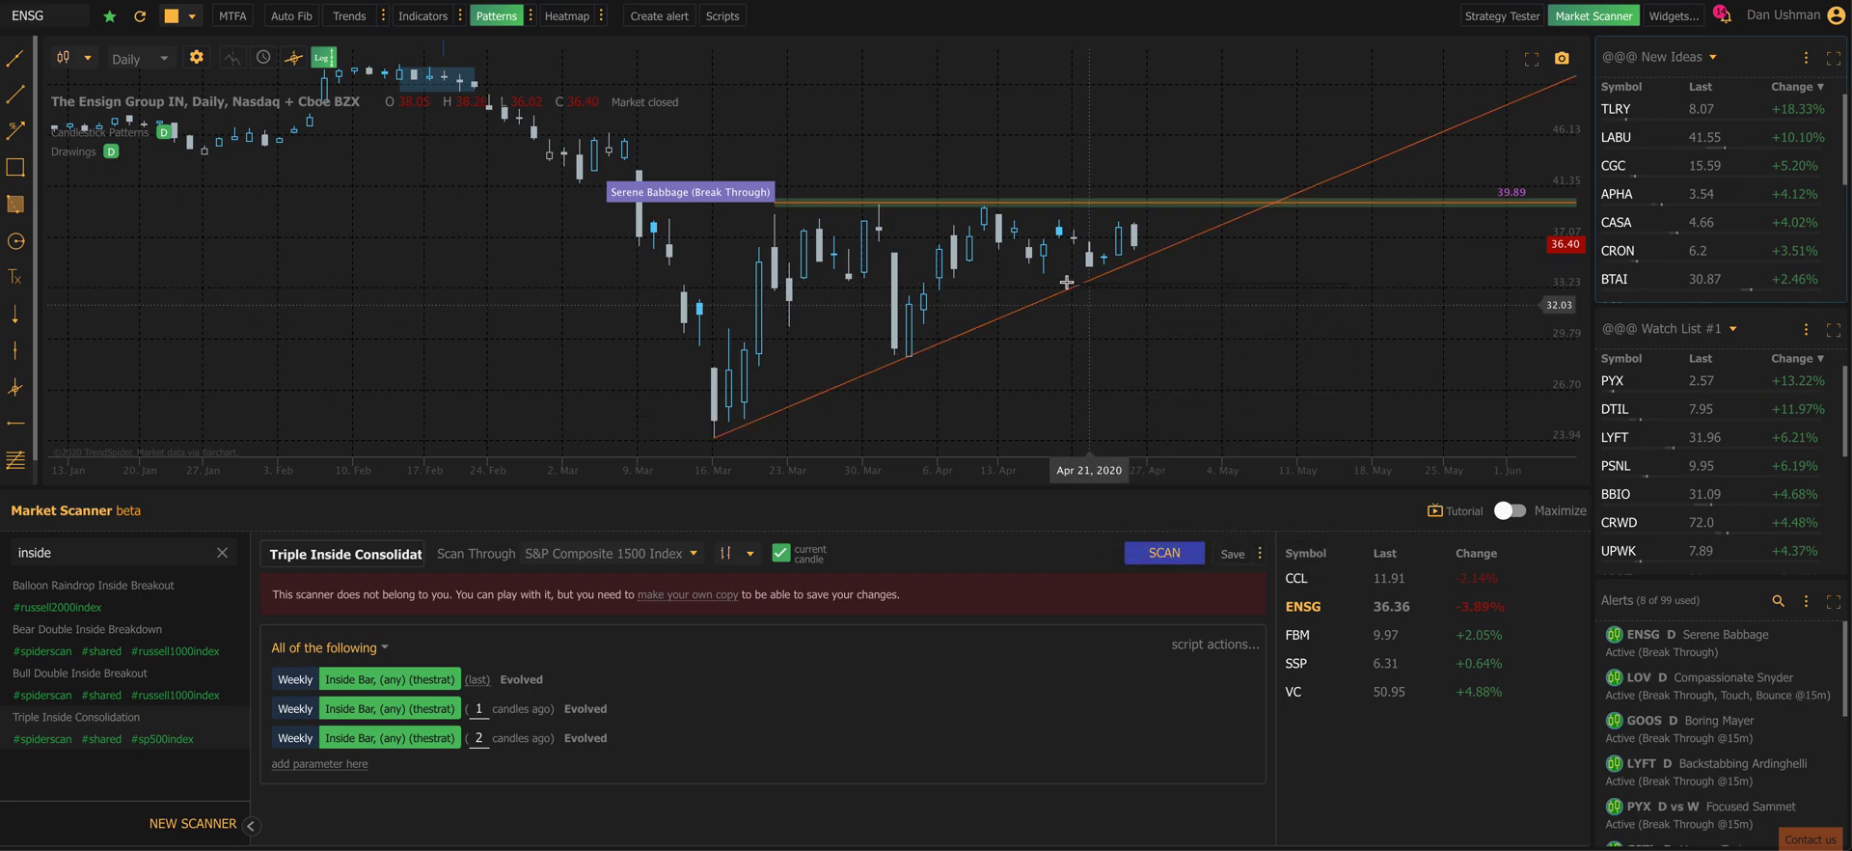
{"action": "right_click", "coordinate": [1018, 202]}
{"action": "left_click", "coordinate": [1064, 254]}
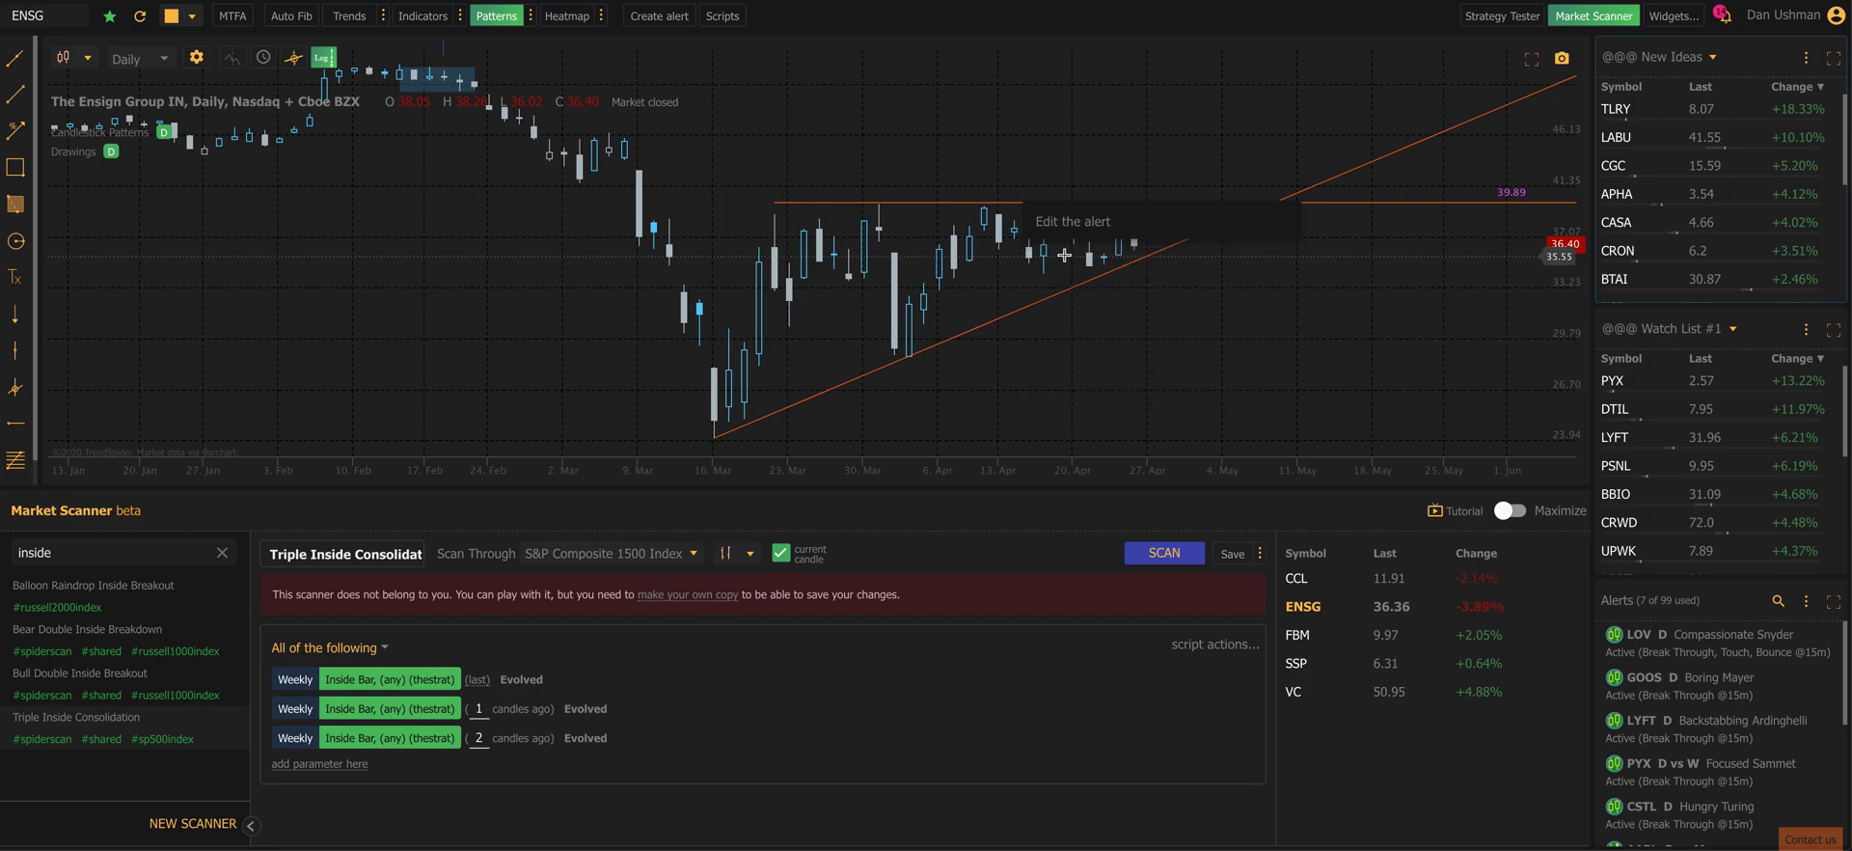
Create a Break Through alert on the 39.89 horizontal ray with zero sensitivity, 15 min confirmation candles and expiration after 15 days.
{"action": "right_click", "coordinate": [1010, 202]}
{"action": "left_click", "coordinate": [1071, 219]}
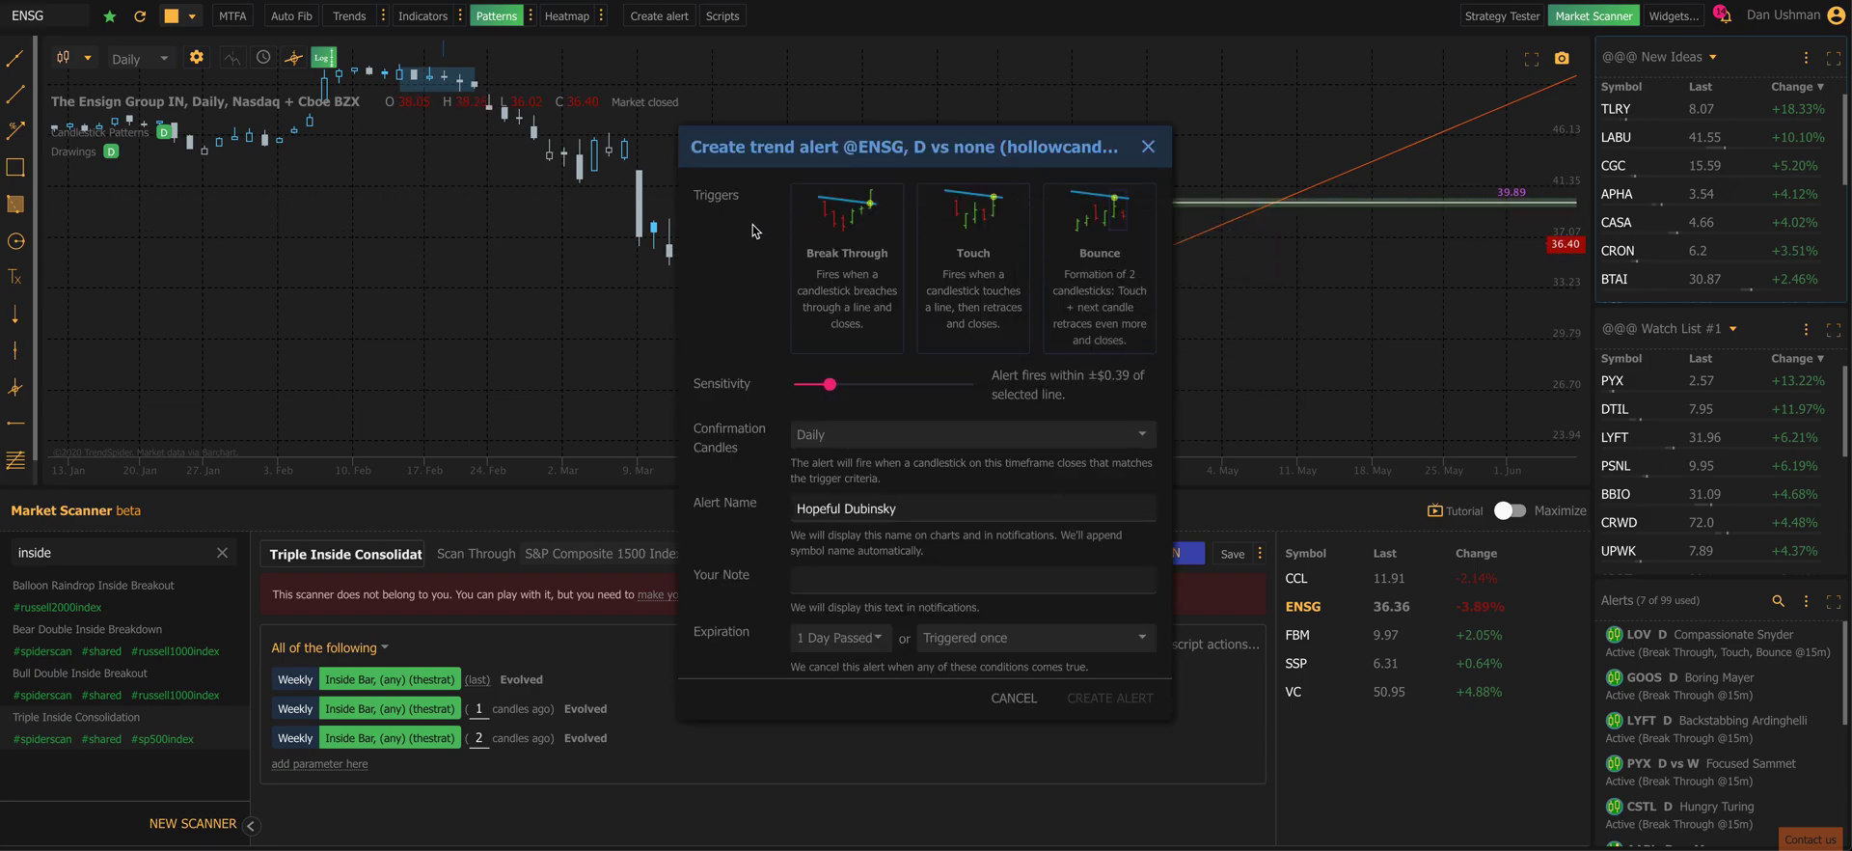
{"action": "left_click", "coordinate": [825, 262]}
{"action": "left_click_drag", "start_coordinate": [833, 390], "coordinate": [795, 395]}
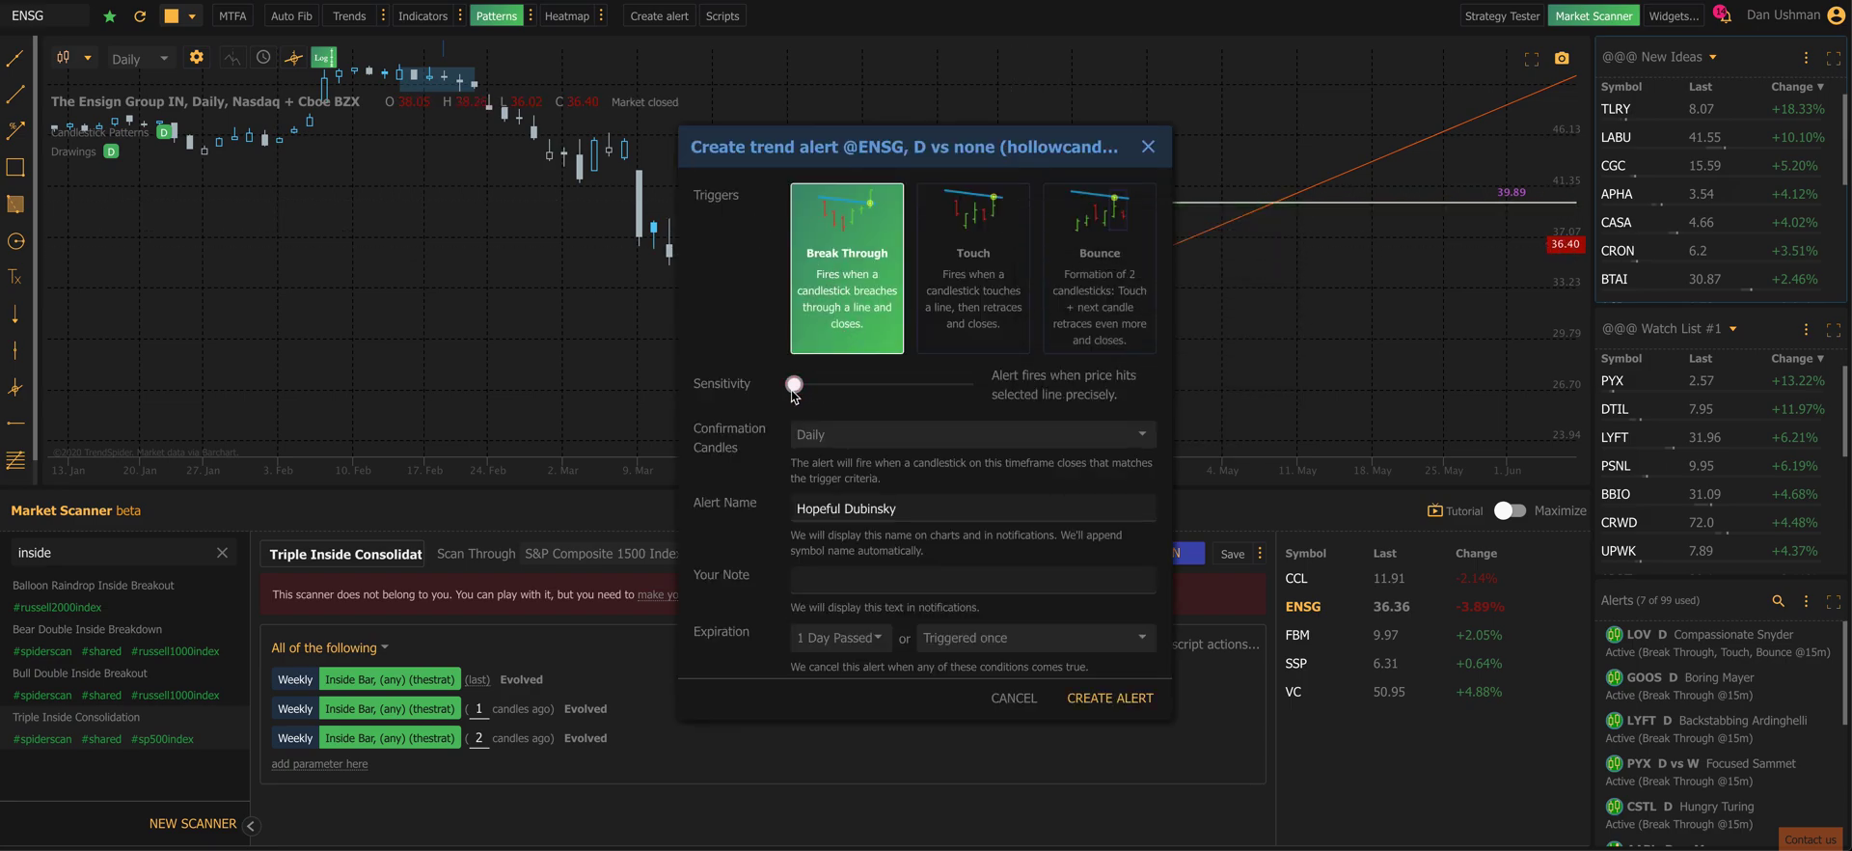
{"action": "left_click", "coordinate": [810, 436]}
{"action": "left_click", "coordinate": [820, 290]}
{"action": "left_click", "coordinate": [855, 641]}
{"action": "left_click", "coordinate": [839, 708]}
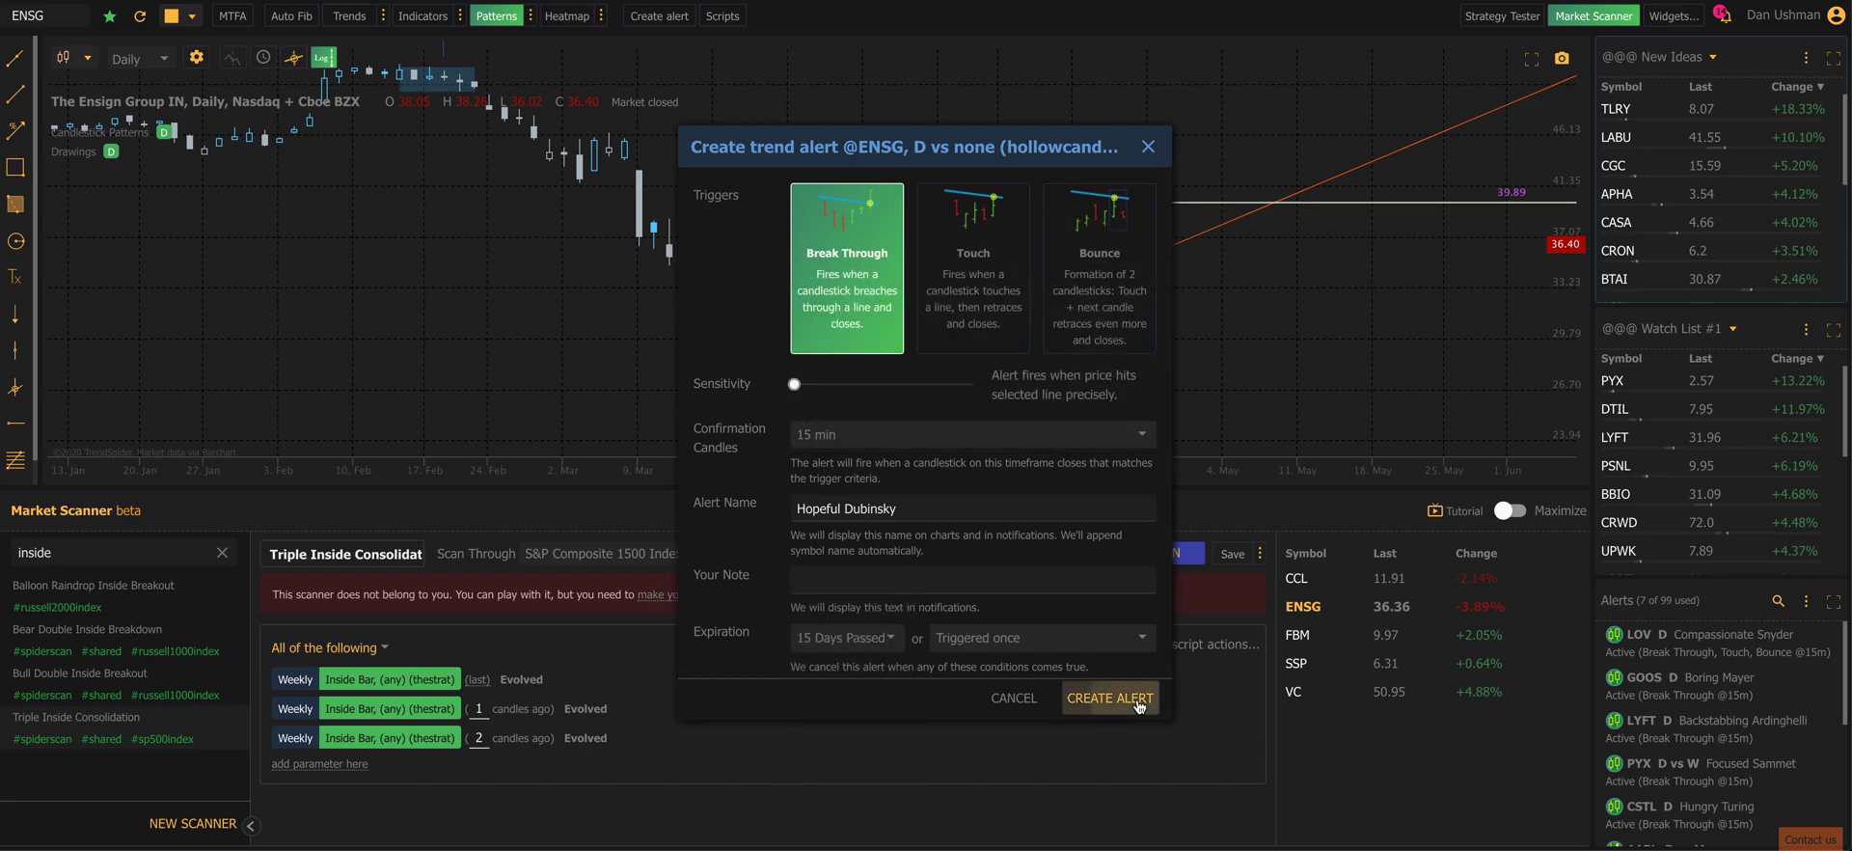
{"action": "left_click", "coordinate": [1137, 699]}
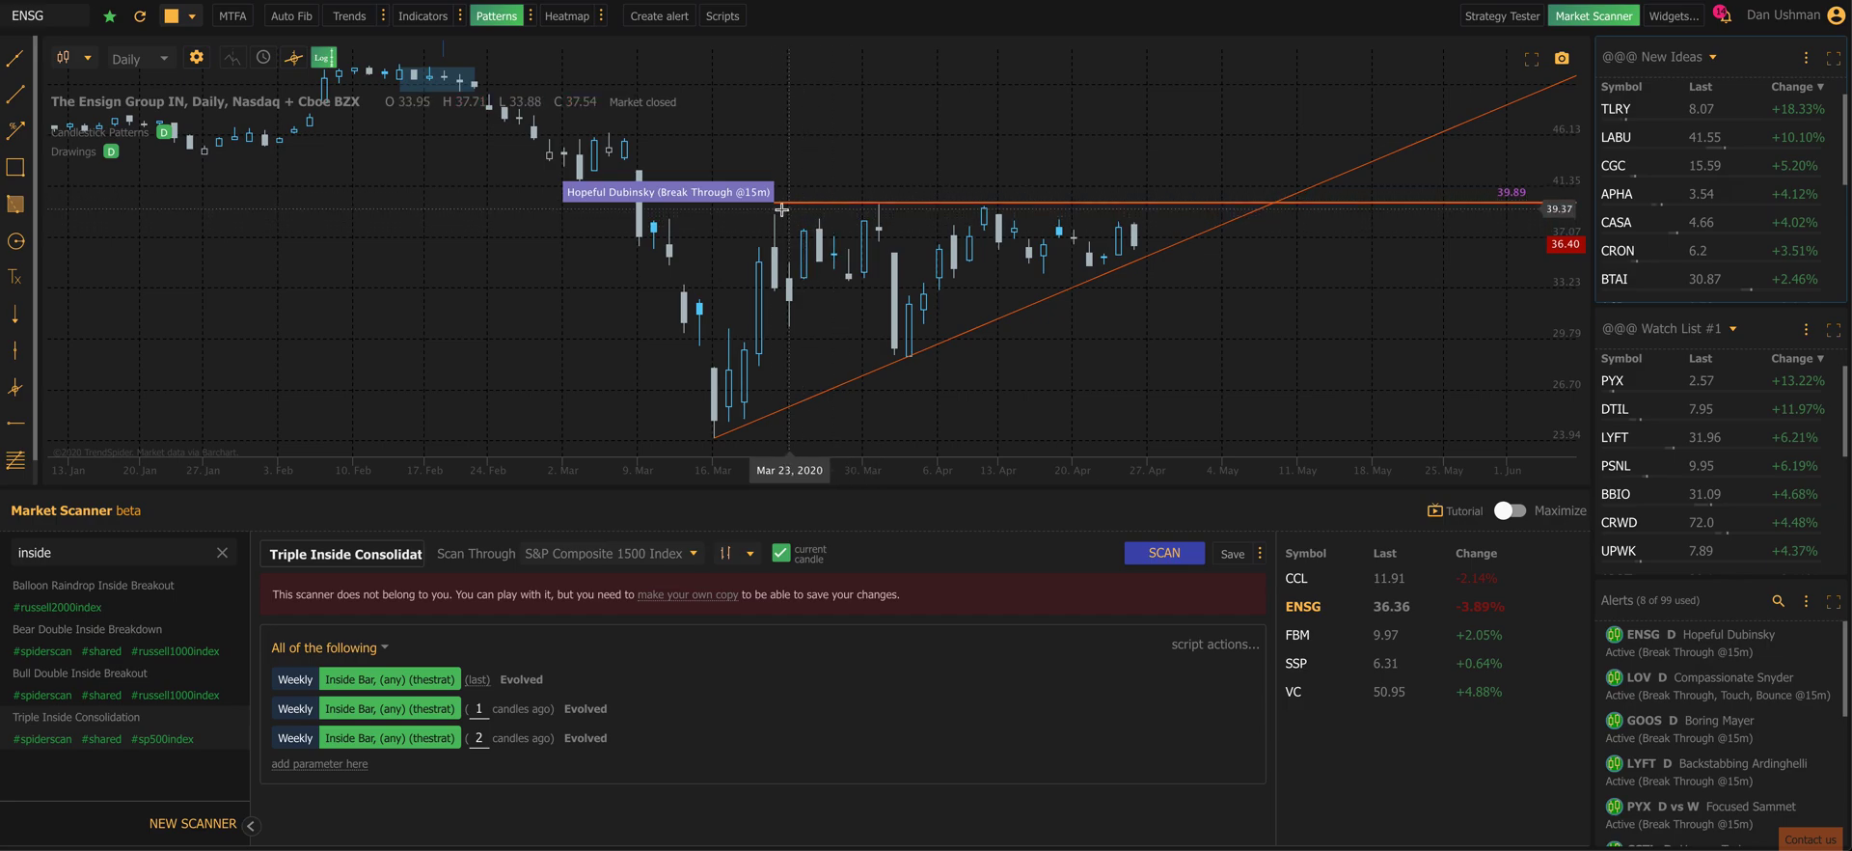
Chart FBM from the scan results on the Daily timeframe.
{"action": "left_click", "coordinate": [1332, 642]}
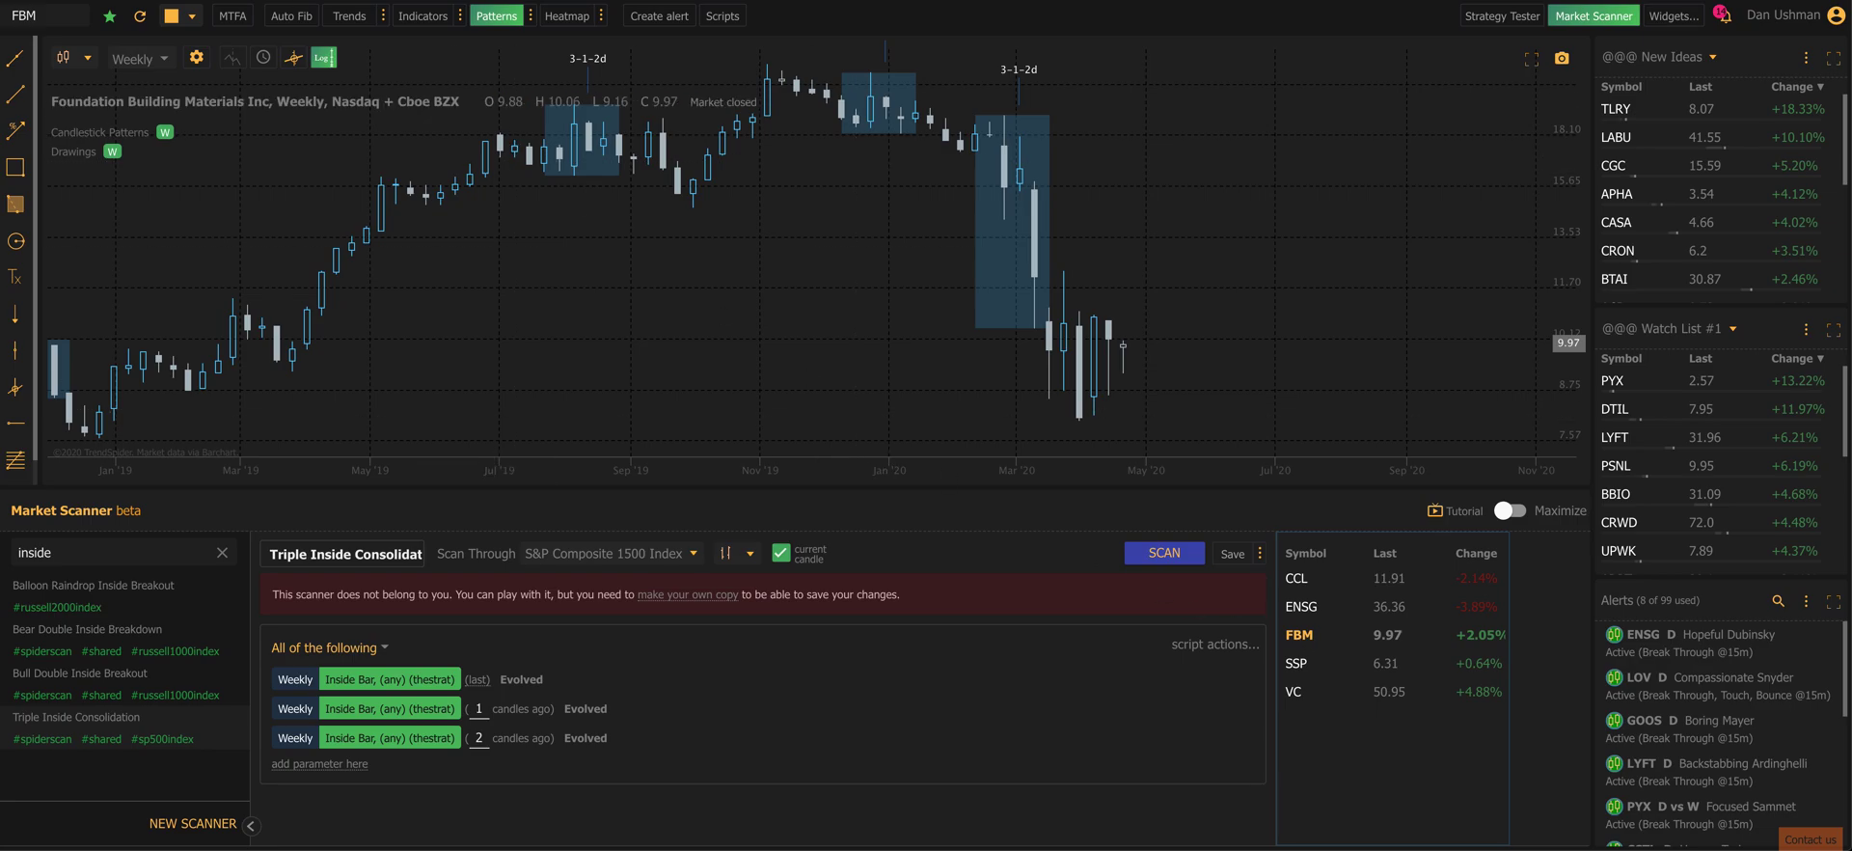
{"action": "left_click", "coordinate": [142, 54]}
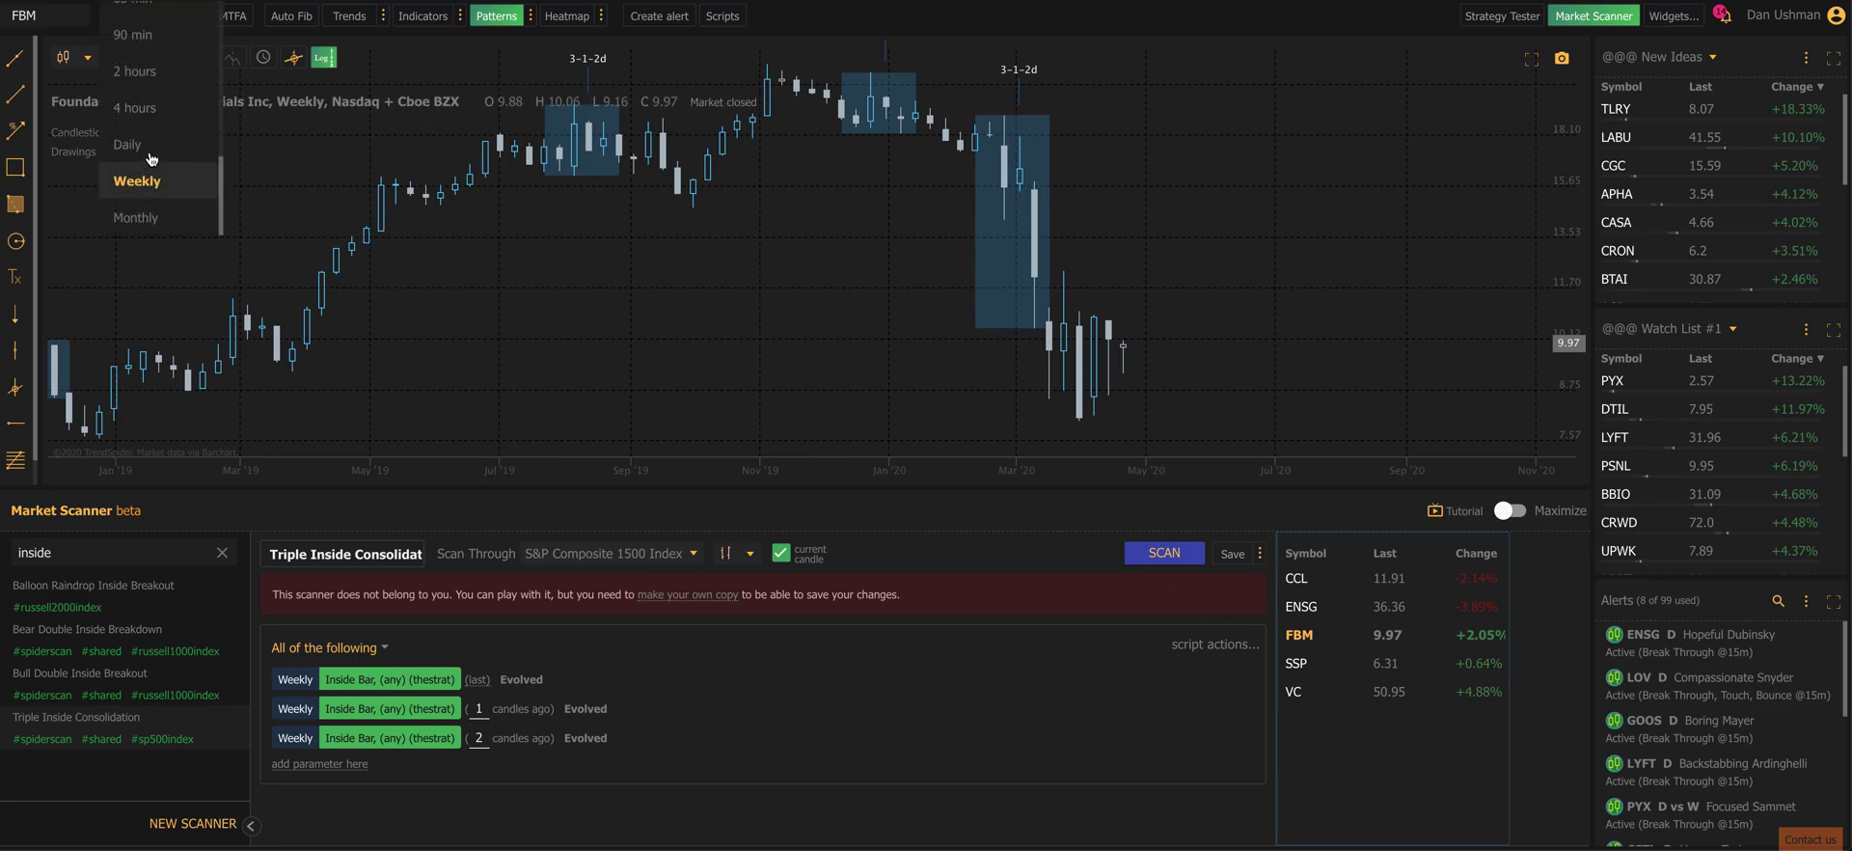
{"action": "left_click", "coordinate": [199, 168]}
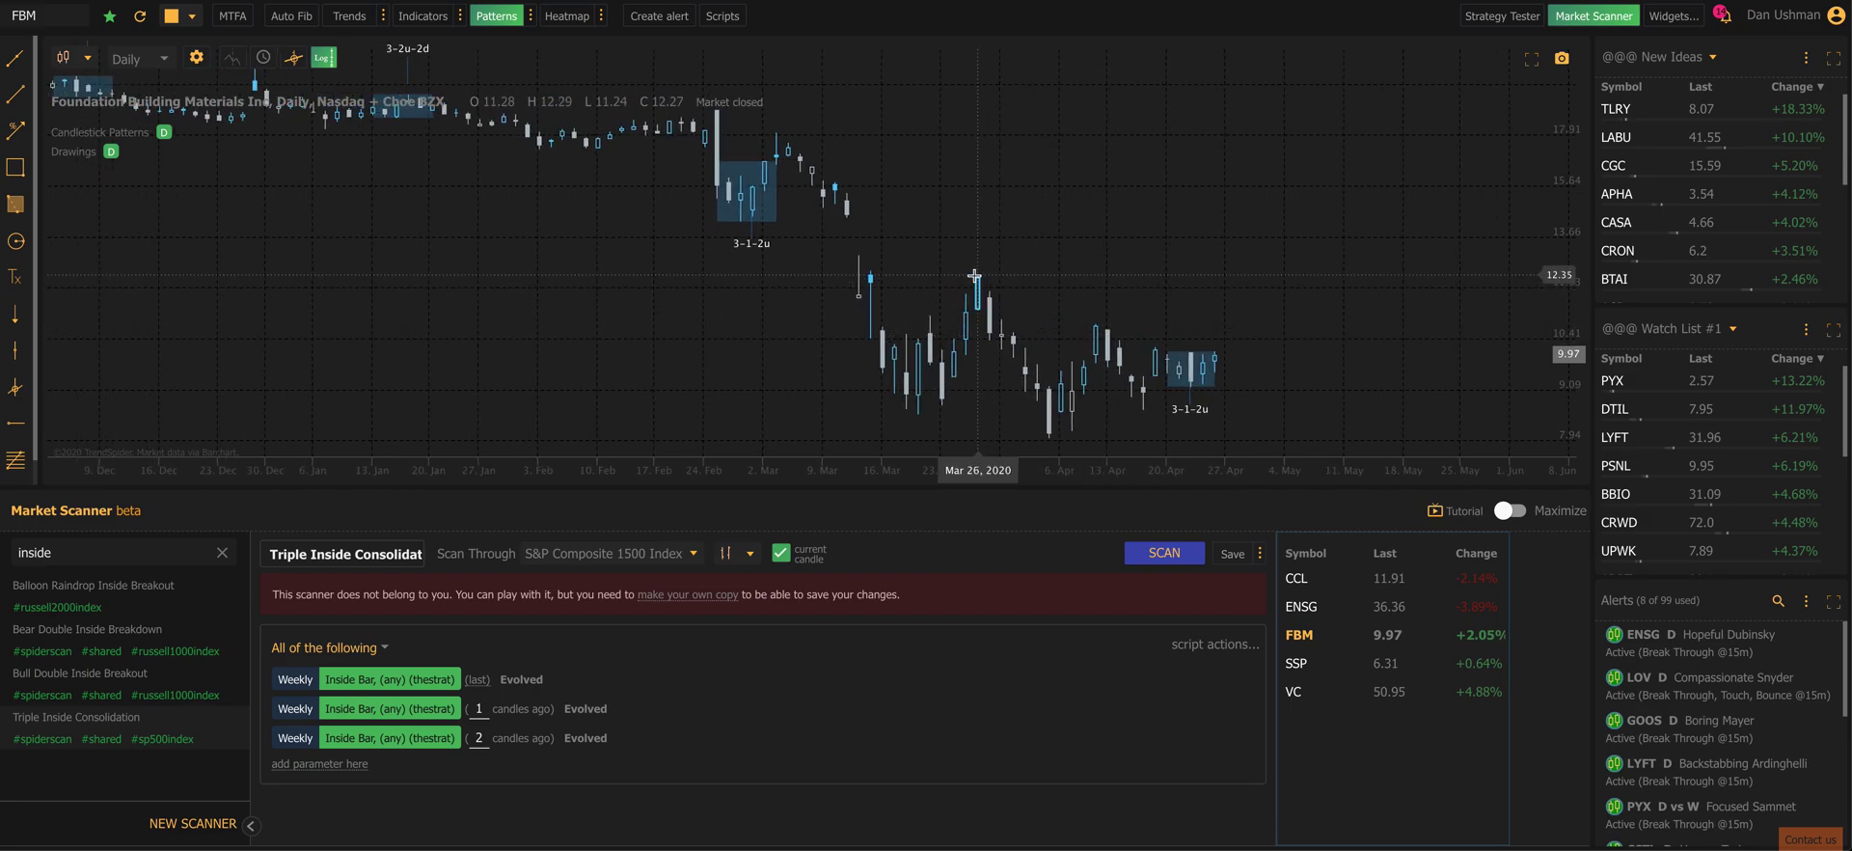
Draw a falling trend line on the FBM daily chart through the Mar 26, 2020 high and the earlier mid-March high.
{"action": "key", "text": "t"}
{"action": "left_click", "coordinate": [974, 276]}
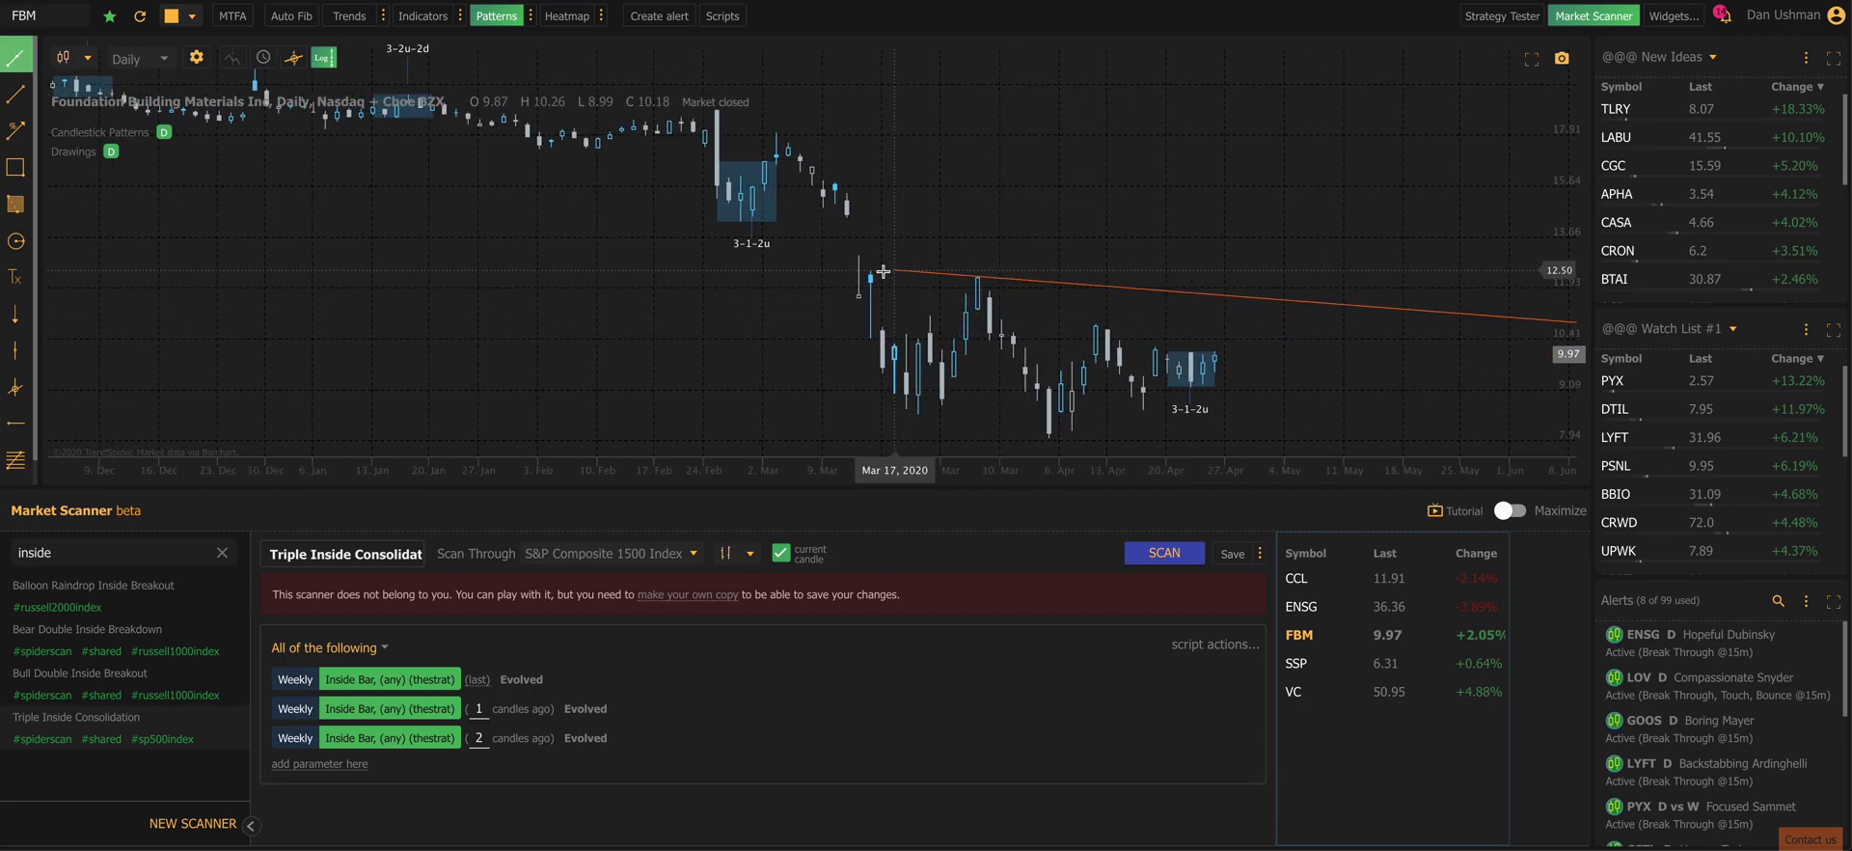
{"action": "left_click", "coordinate": [855, 254]}
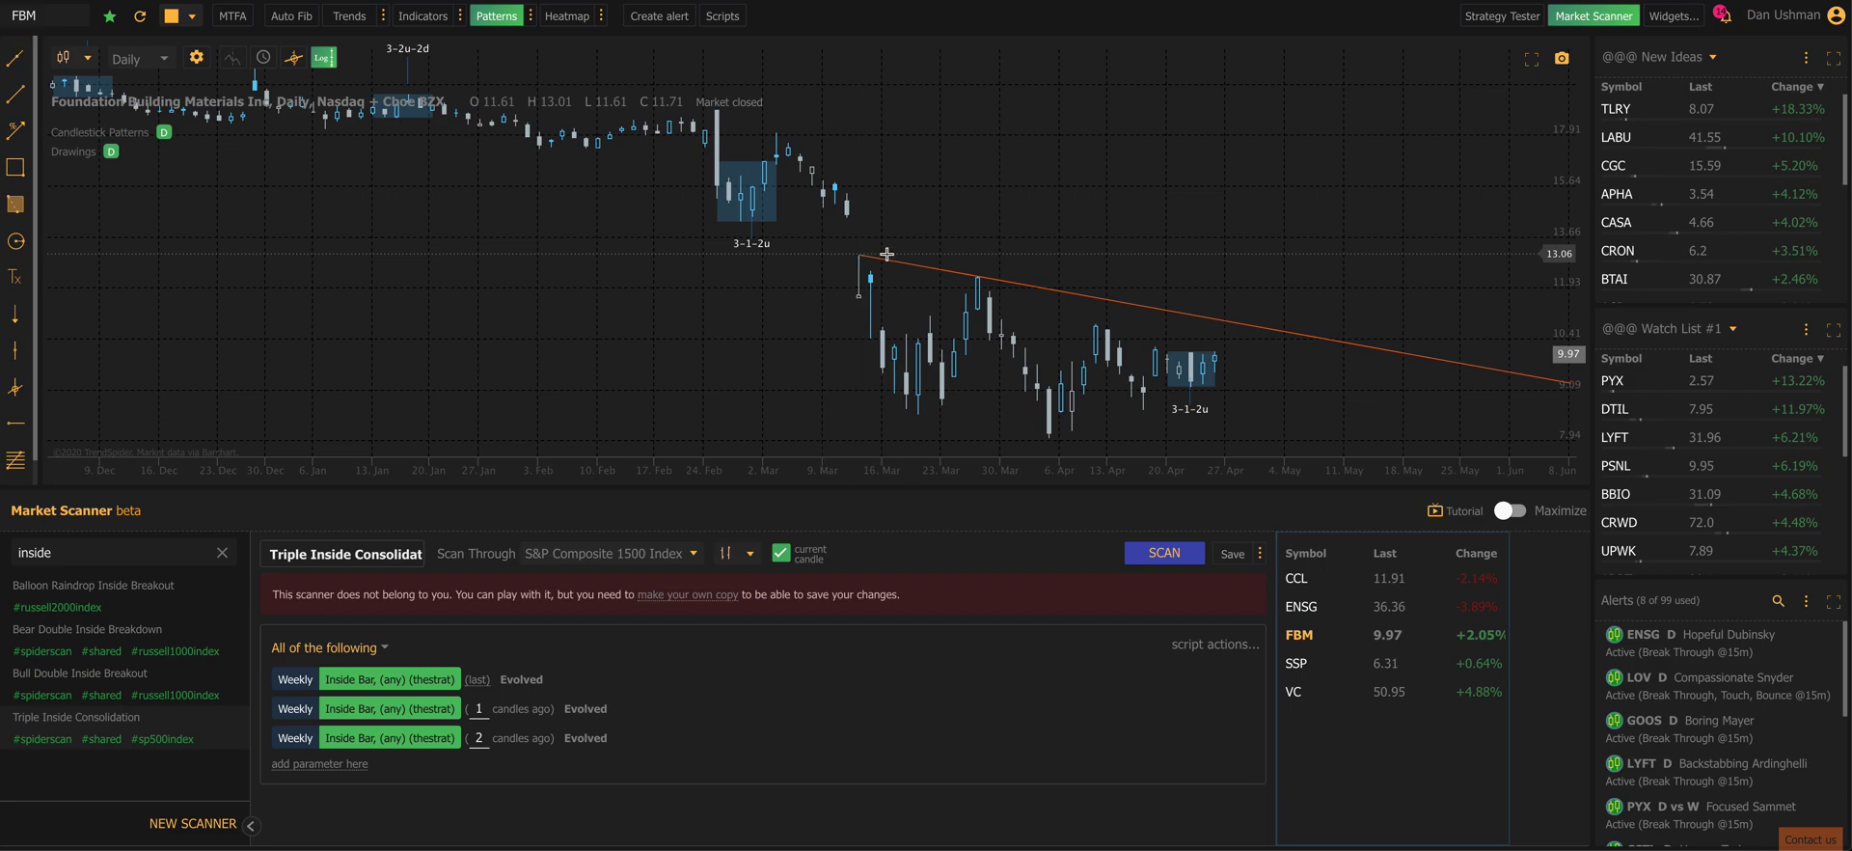
Create a Break Through alert on FBM's falling trend line with ±$0.02 sensitivity, 15 min confirmation candles and a changed expiration period.
{"action": "right_click", "coordinate": [1059, 291]}
{"action": "left_click", "coordinate": [1093, 323]}
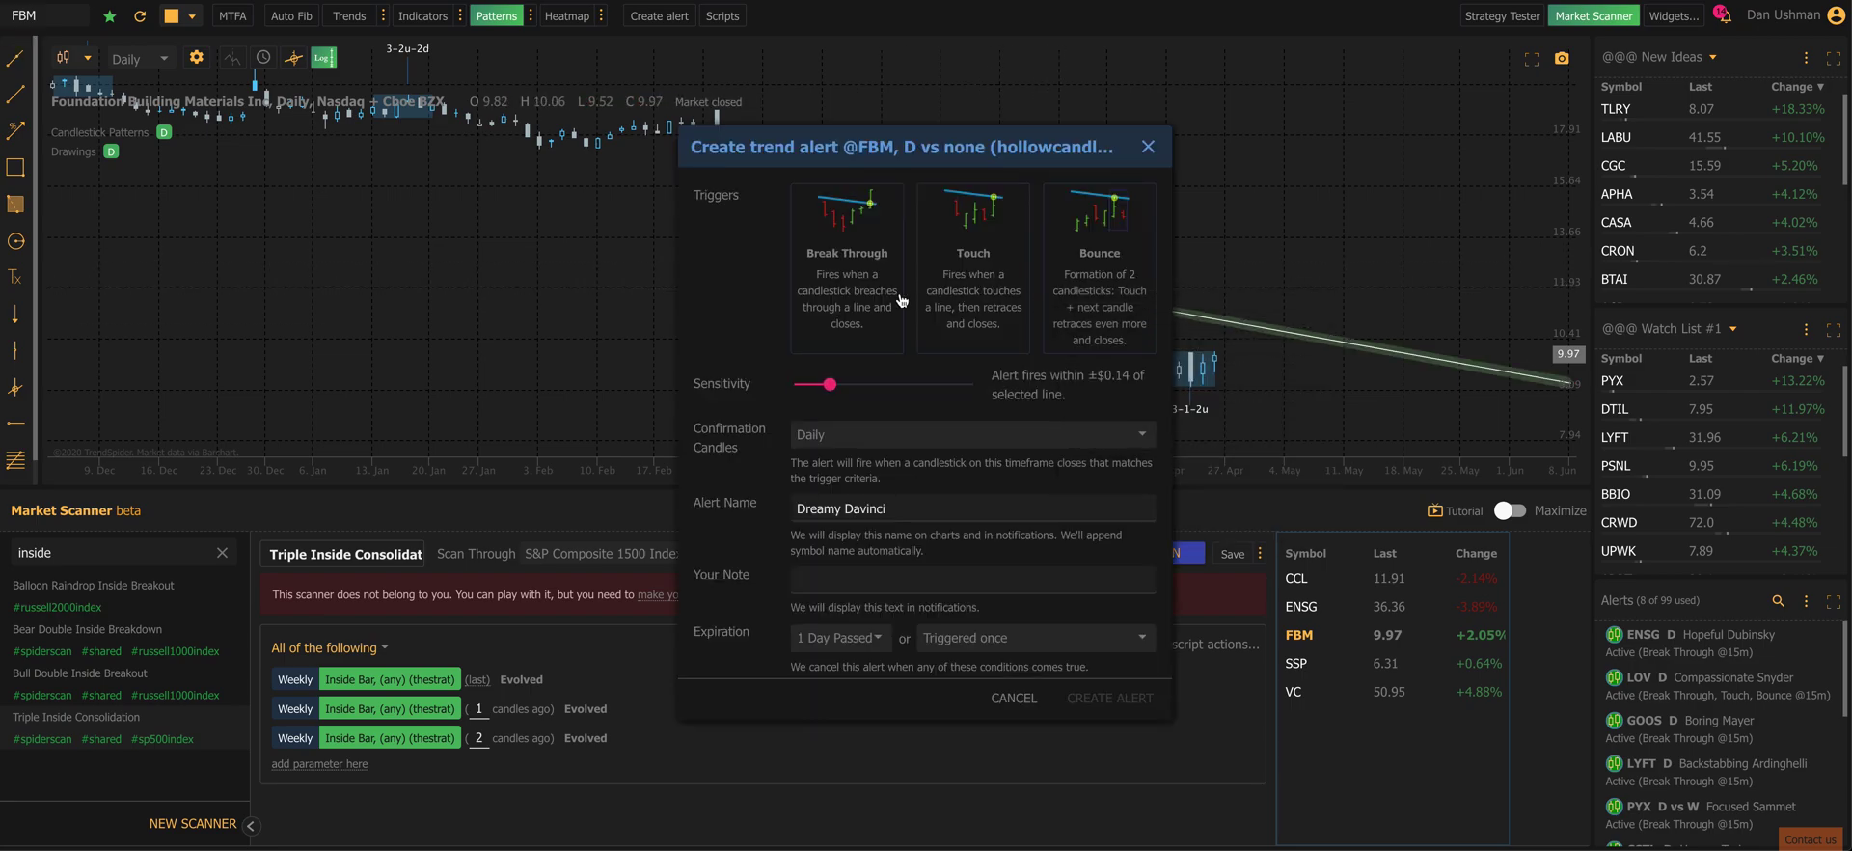
{"action": "left_click", "coordinate": [890, 303]}
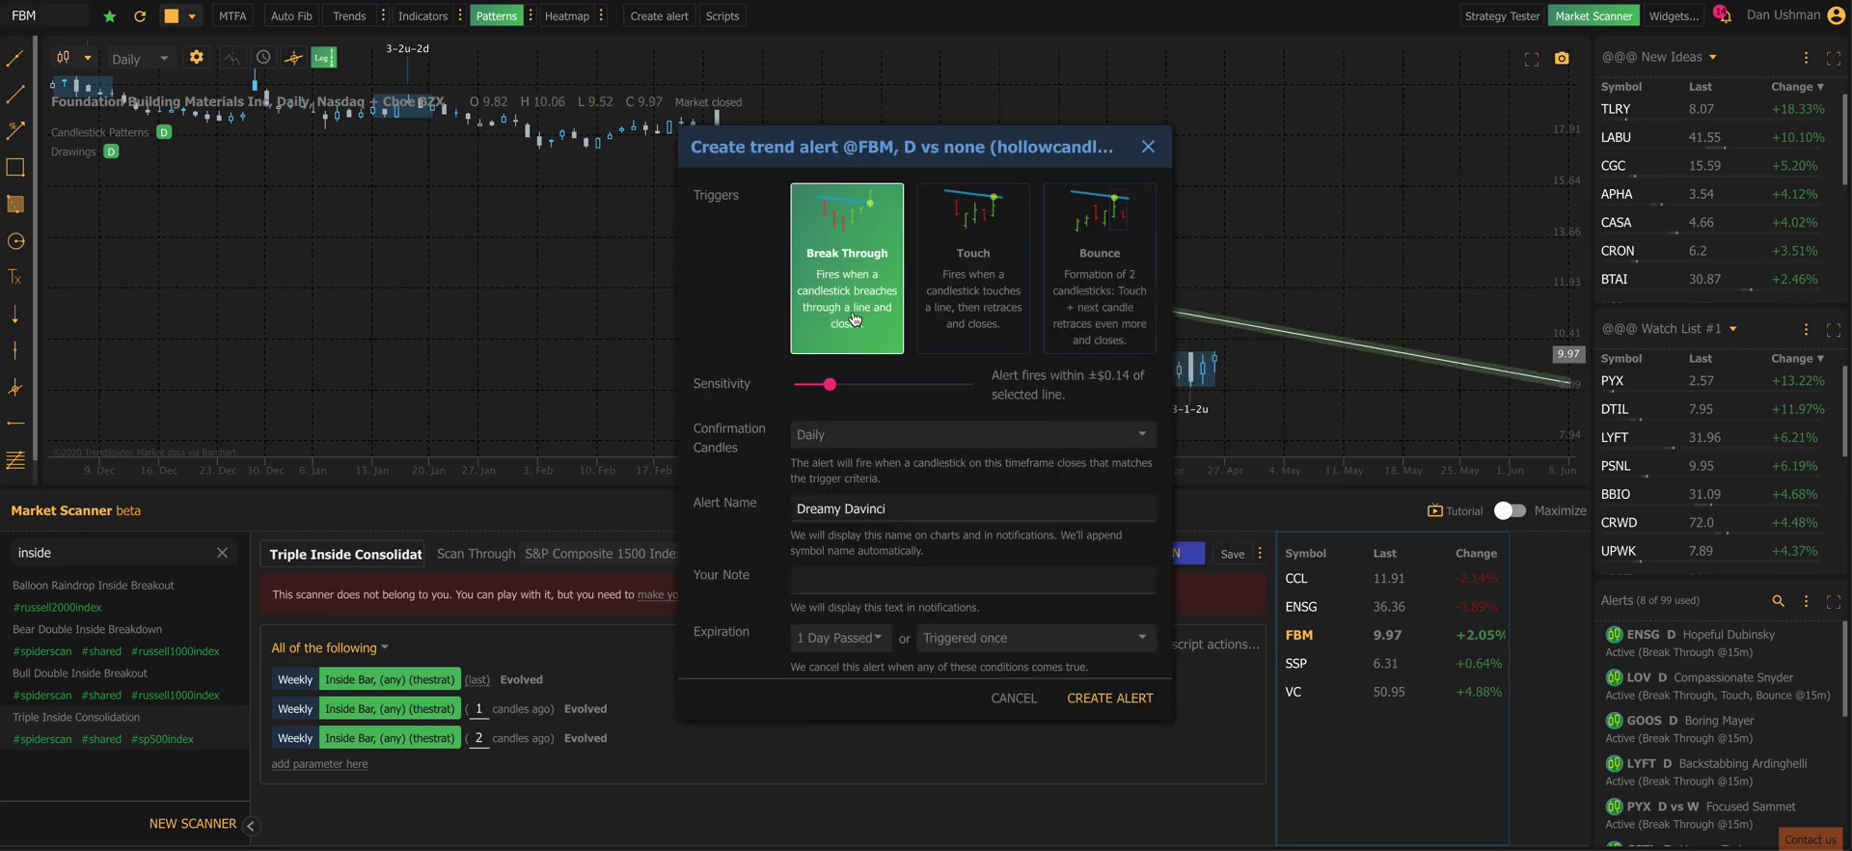
{"action": "left_click", "coordinate": [836, 444]}
{"action": "left_click", "coordinate": [830, 310]}
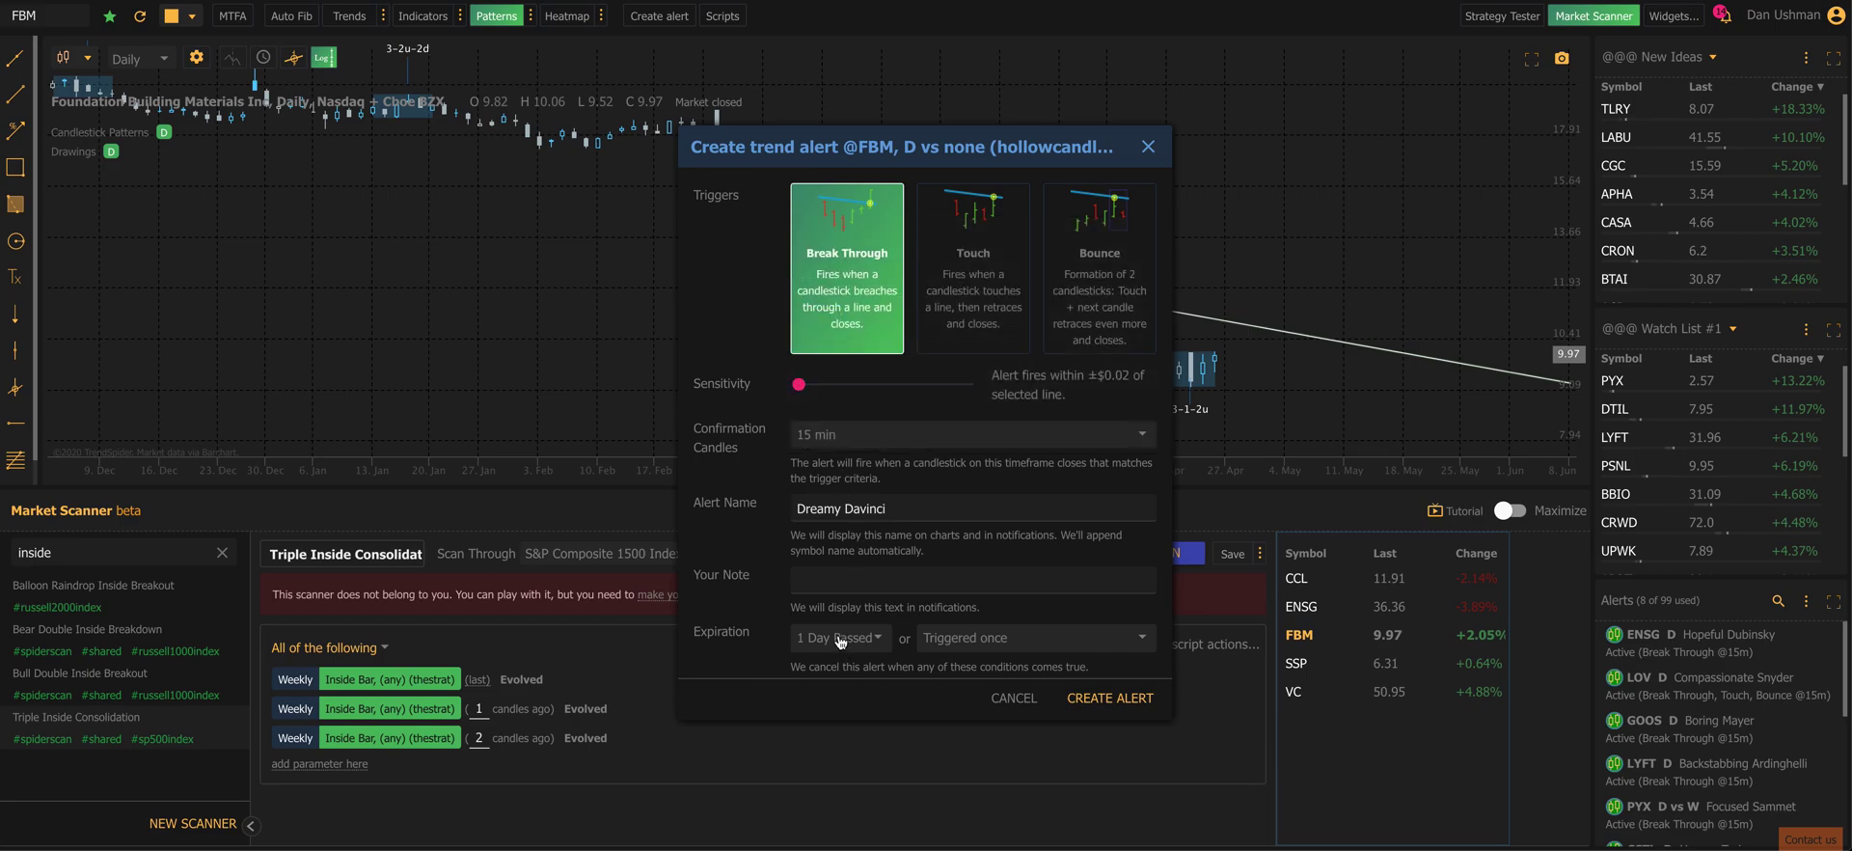
{"action": "left_click", "coordinate": [841, 638]}
{"action": "left_click", "coordinate": [839, 702]}
{"action": "left_click", "coordinate": [1109, 697]}
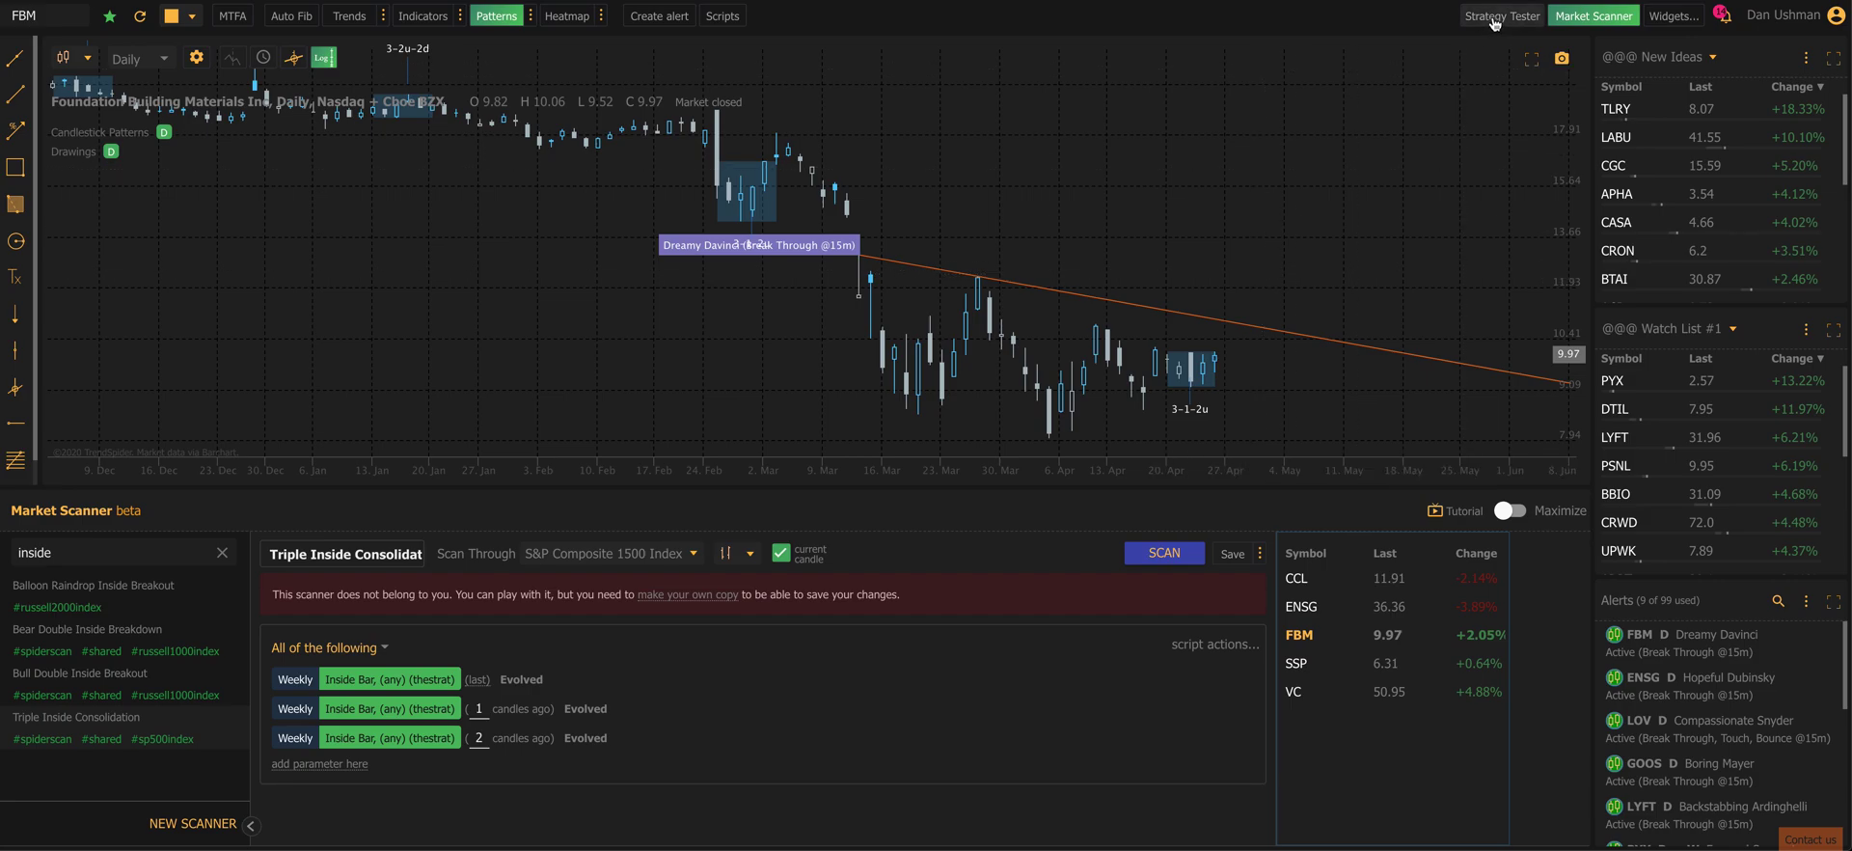
{"action": "left_click", "coordinate": [659, 15]}
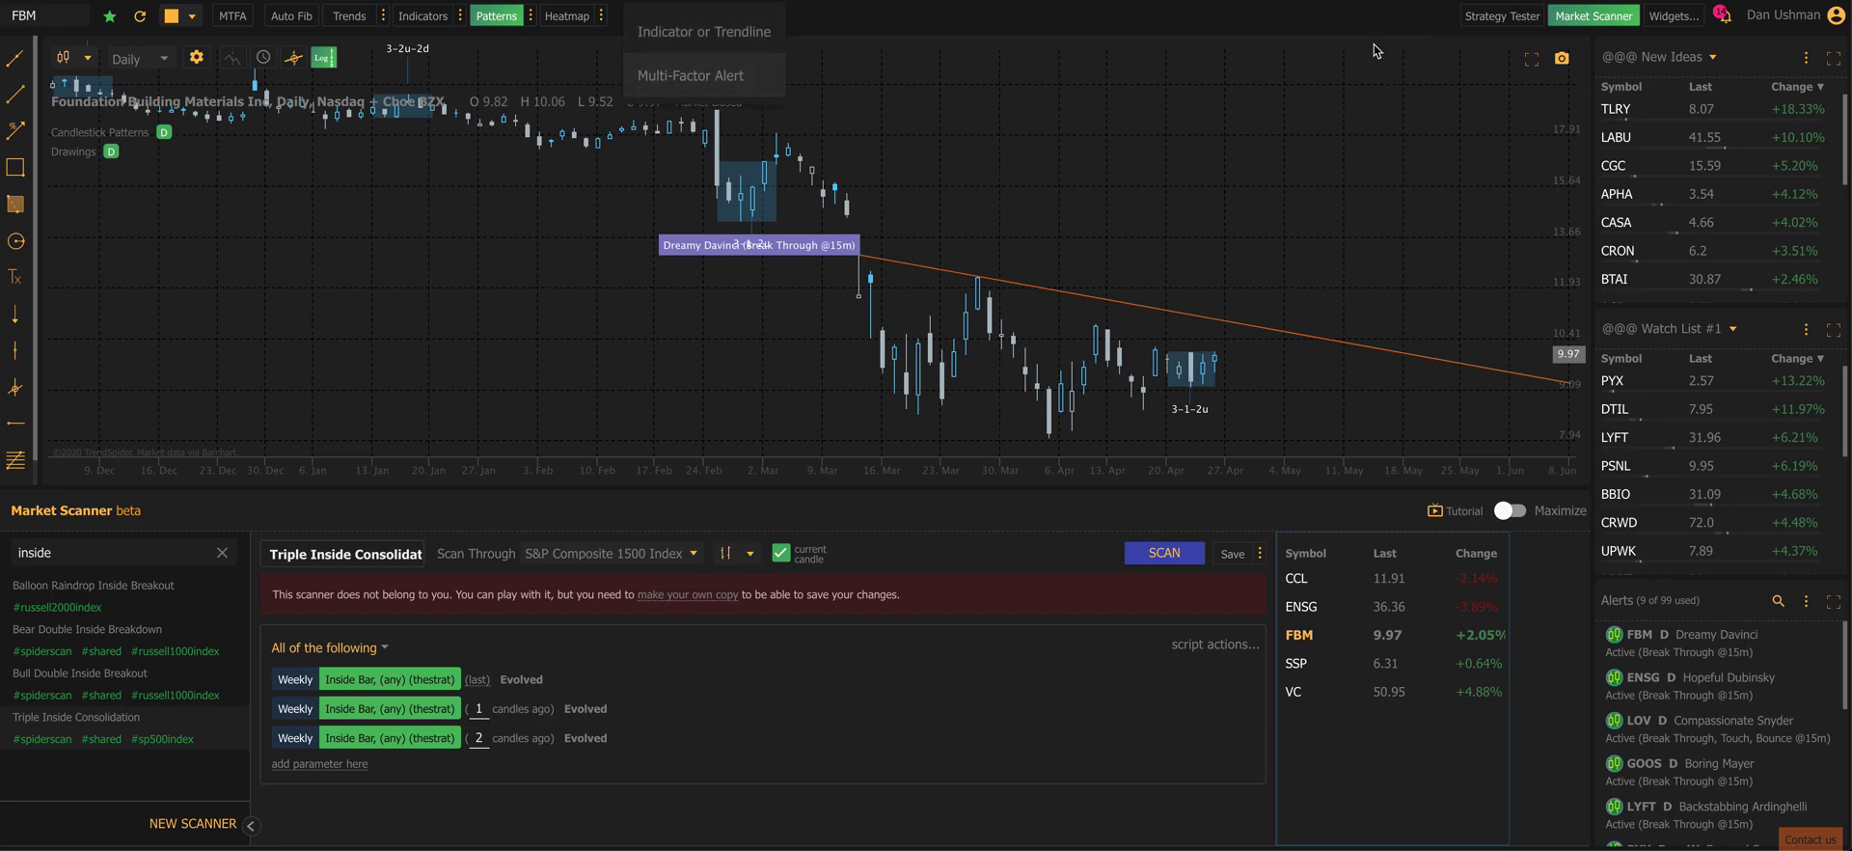